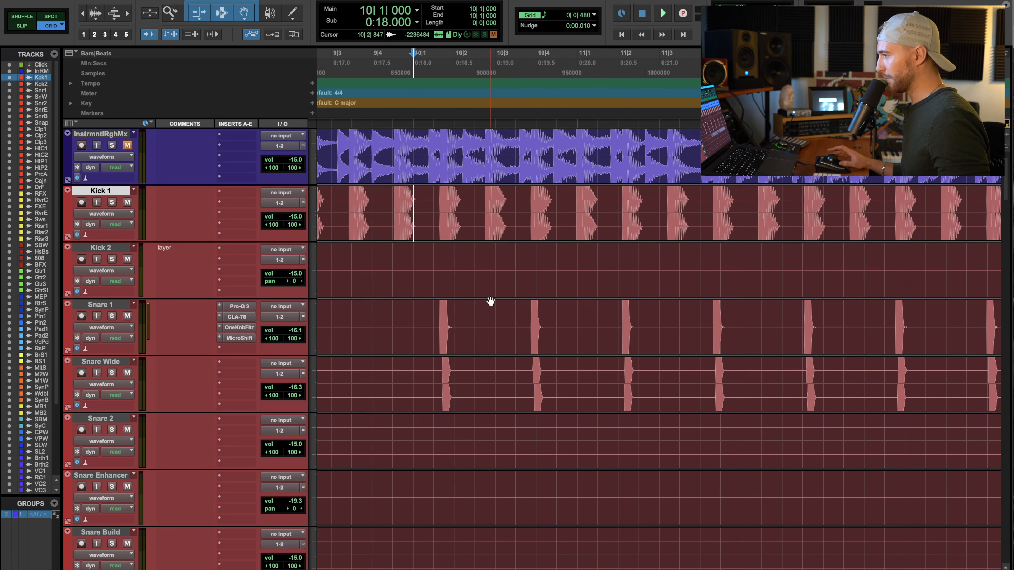
Step: Place the edit cursor on the Kick 1 track at 10|2|480
scroll(490, 302, down, 10)
scroll(490, 301, up, 10)
scroll(490, 301, up, 1)
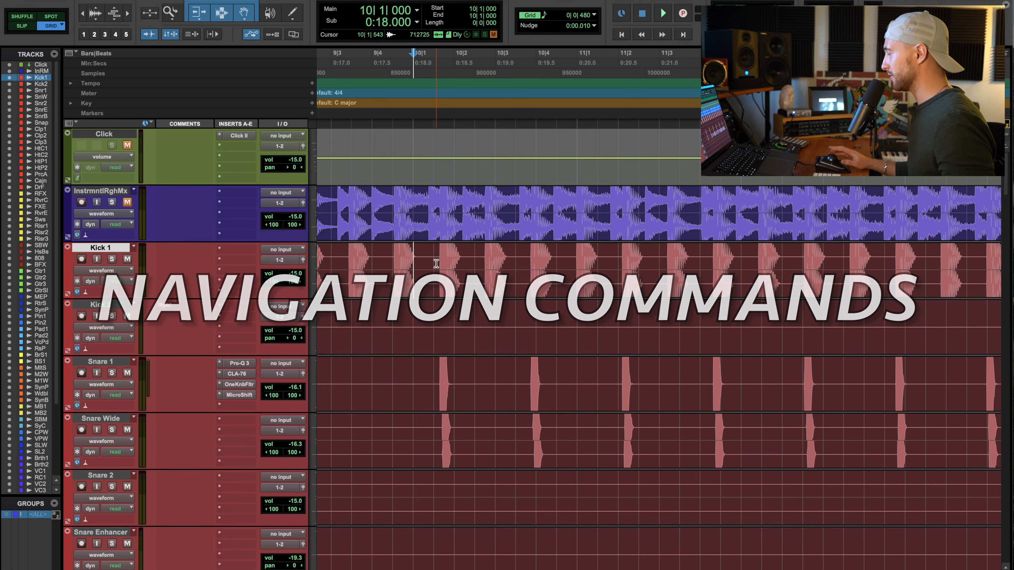
click(474, 264)
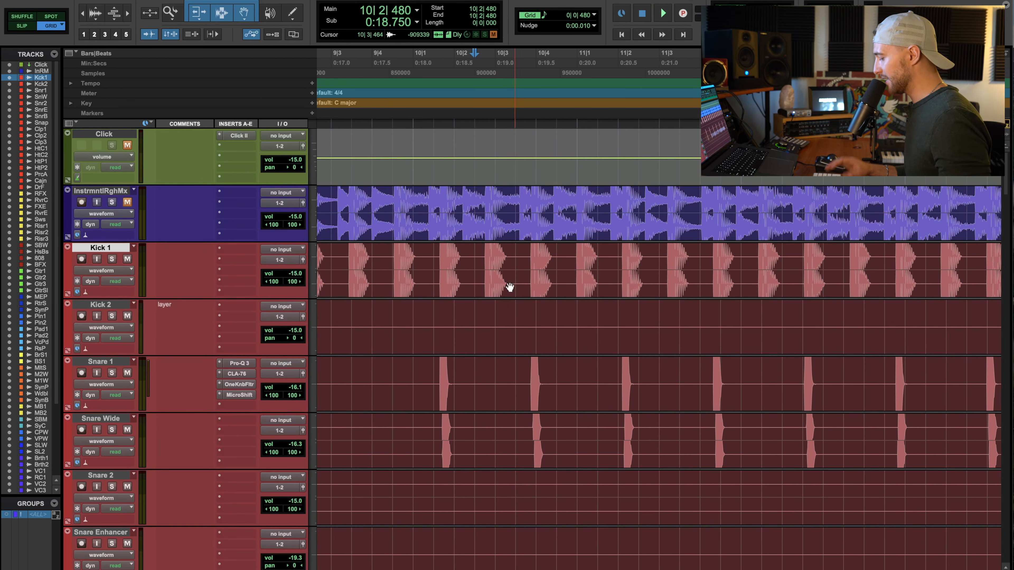
Step: Switch back and forth between the Edit window and the Mix window, finishing in the Edit window
key(super+equal)
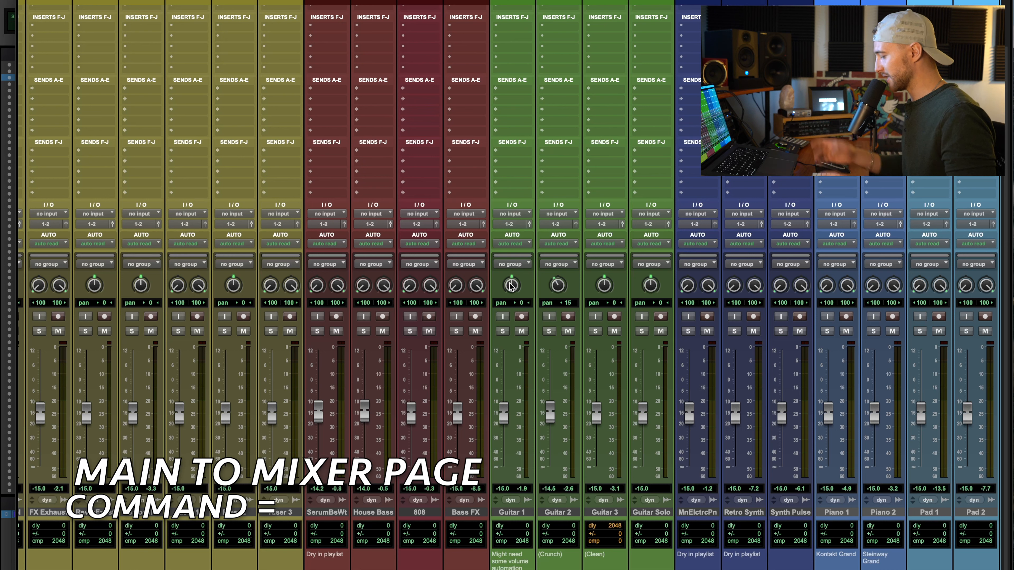
key(super+equal)
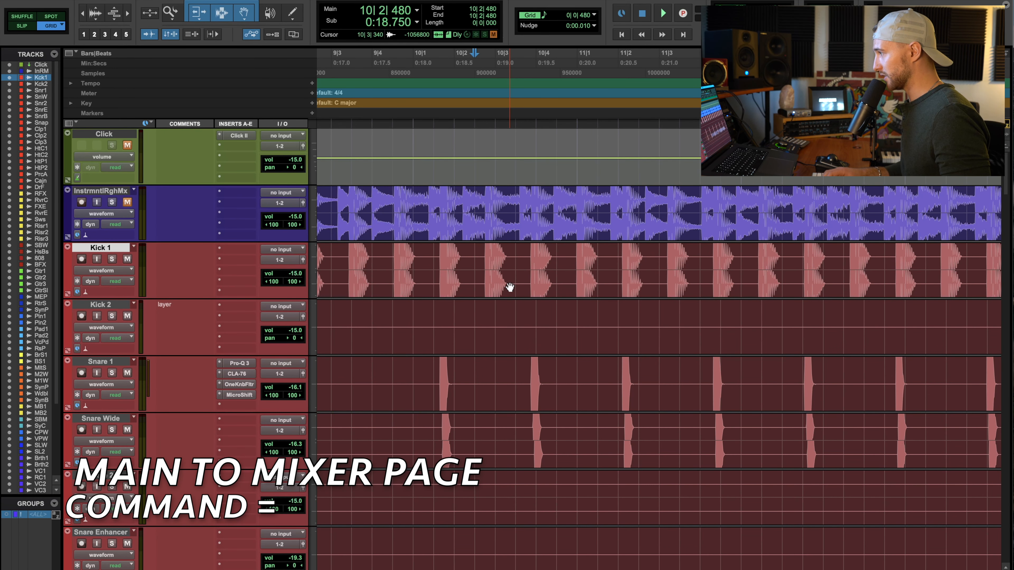
key(super+equal)
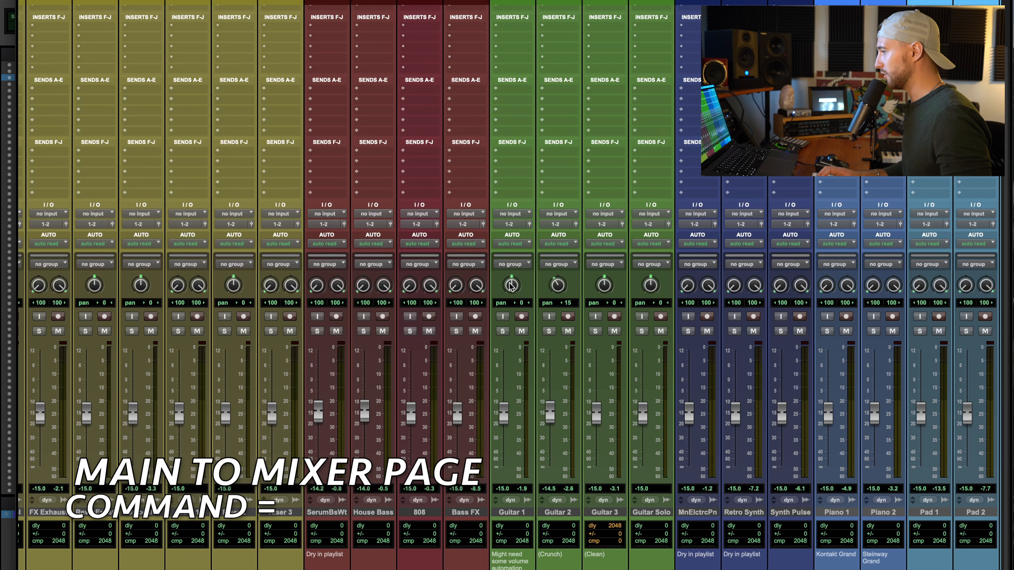
key(super+equal)
key(super+equal)
key(super+equal)
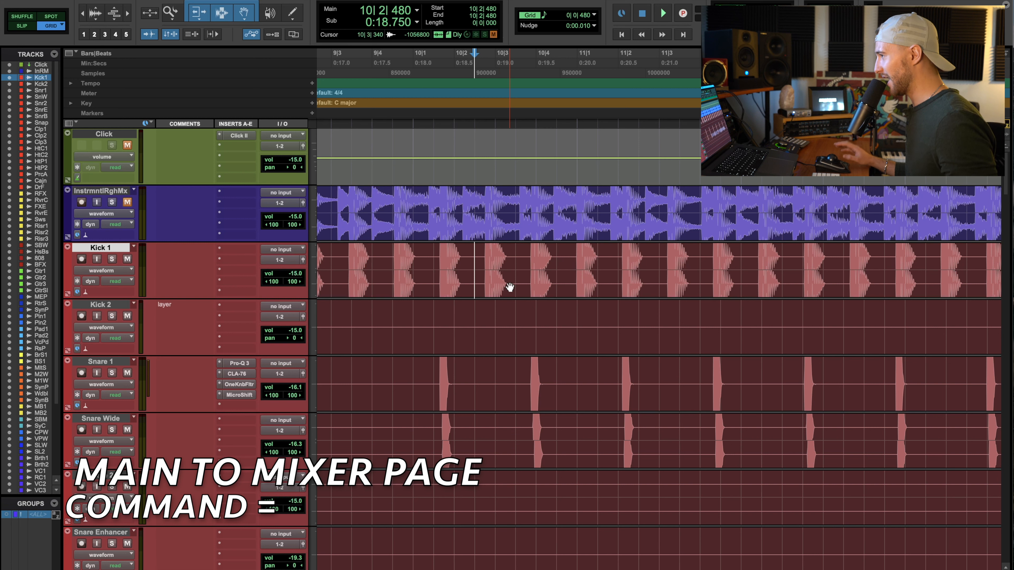
Step: Place the edit cursor at 10|1|480 on the rough mix track and play from there twice, stopping each time
click(434, 203)
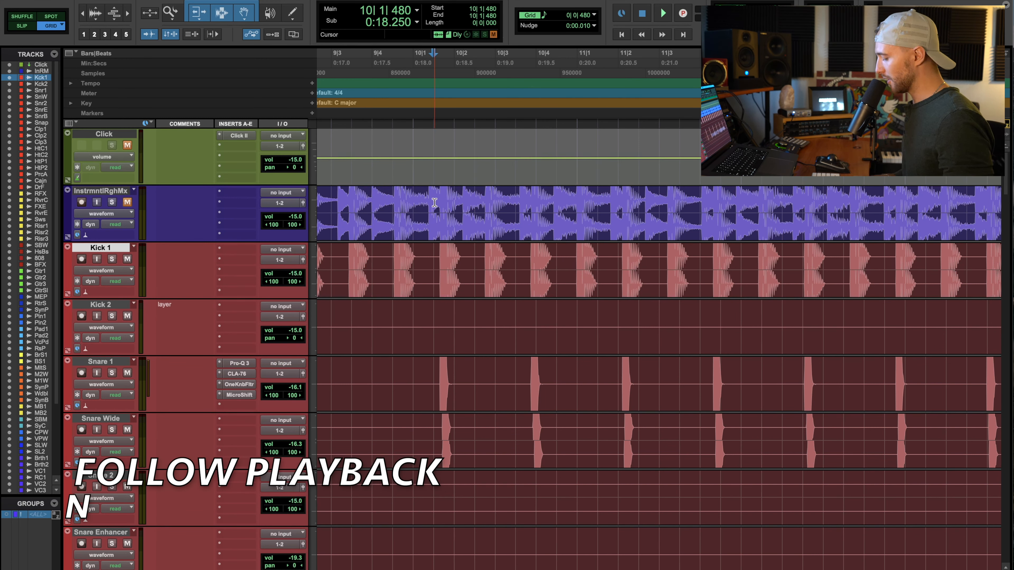
key(space)
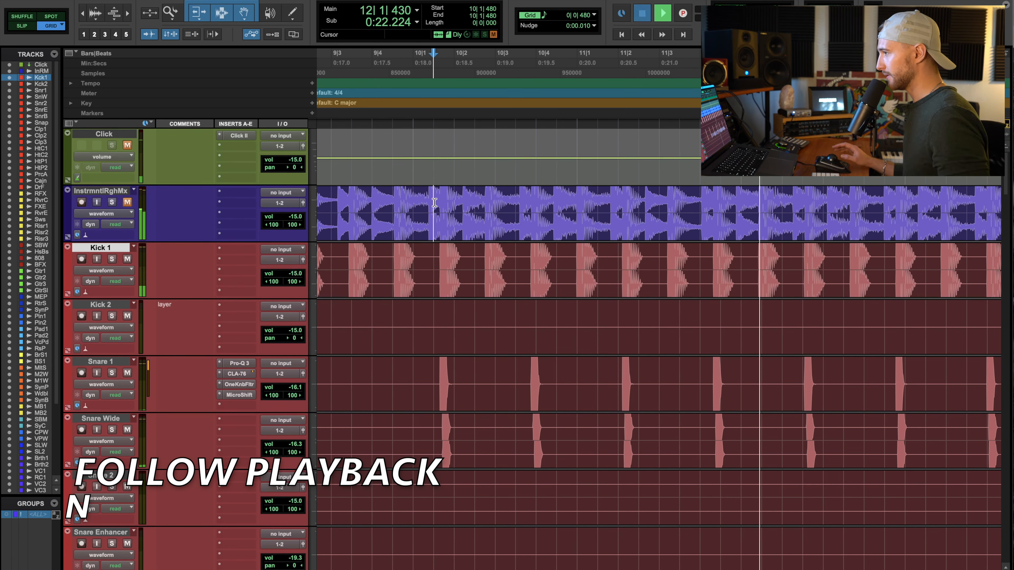
key(space)
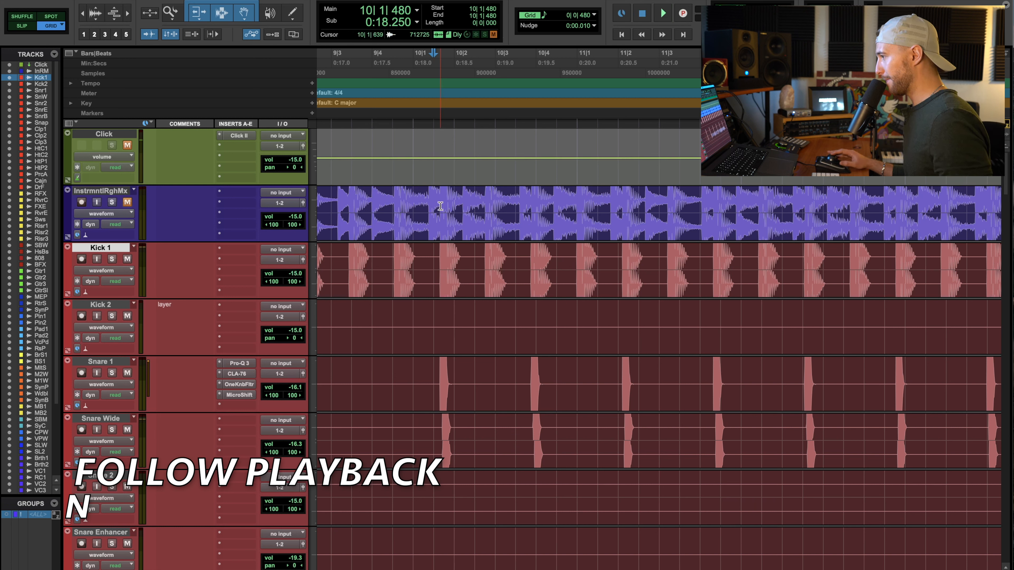
key(space)
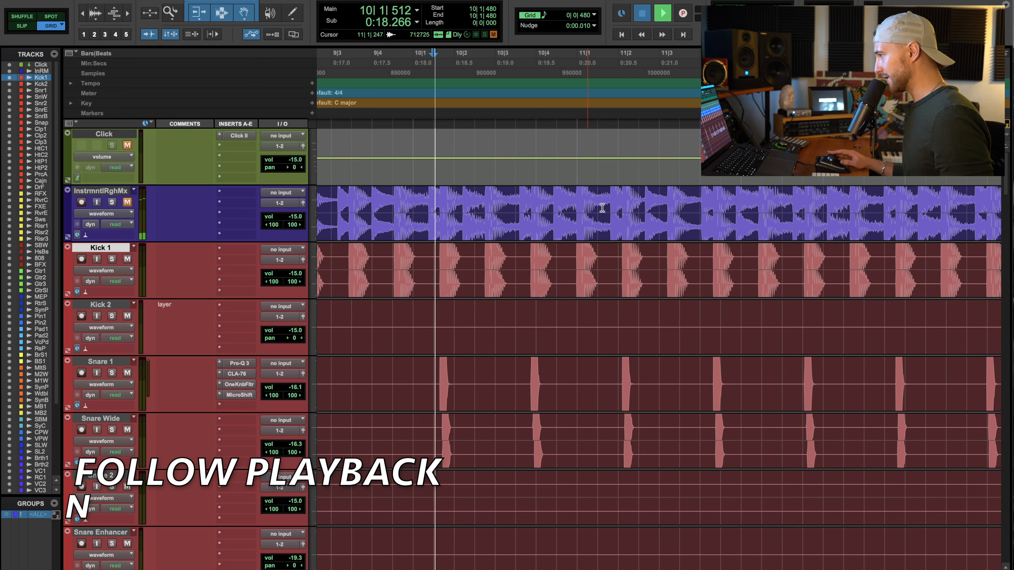
key(space)
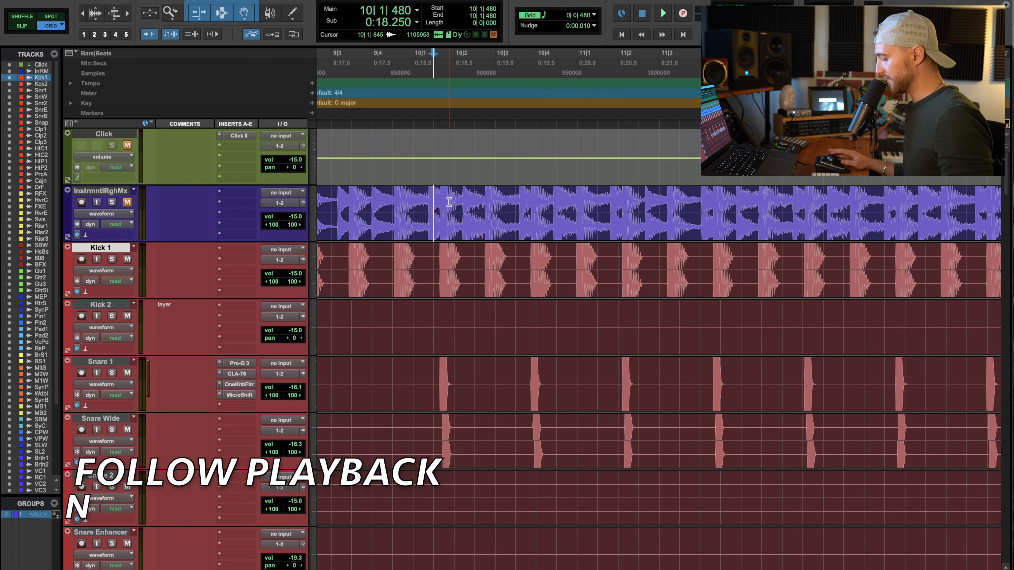
Step: Turn on Insertion Follows Playback and play the session in consecutive passes from 10|1|480, stopping after each pass
click(213, 34)
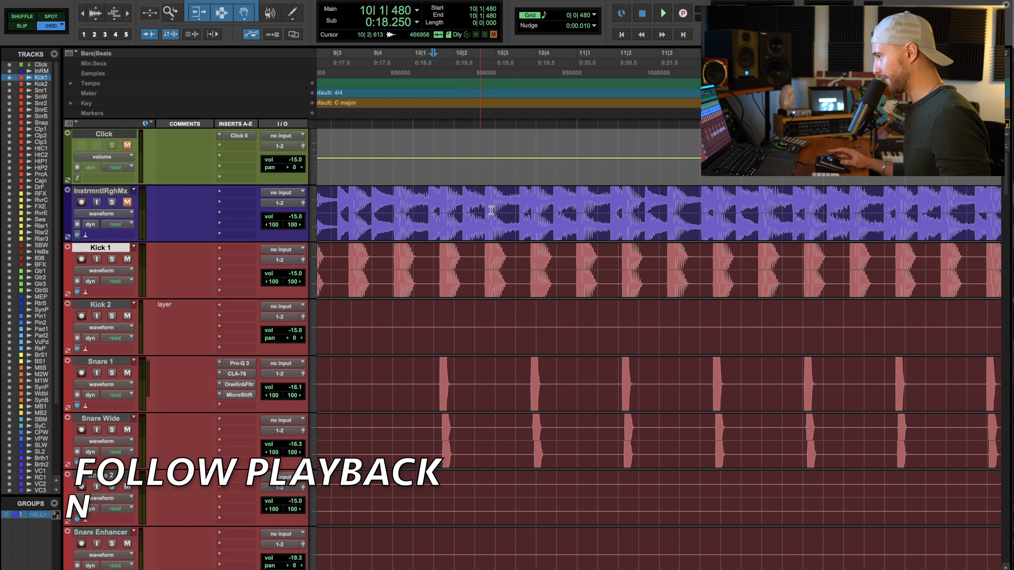
key(n)
key(space)
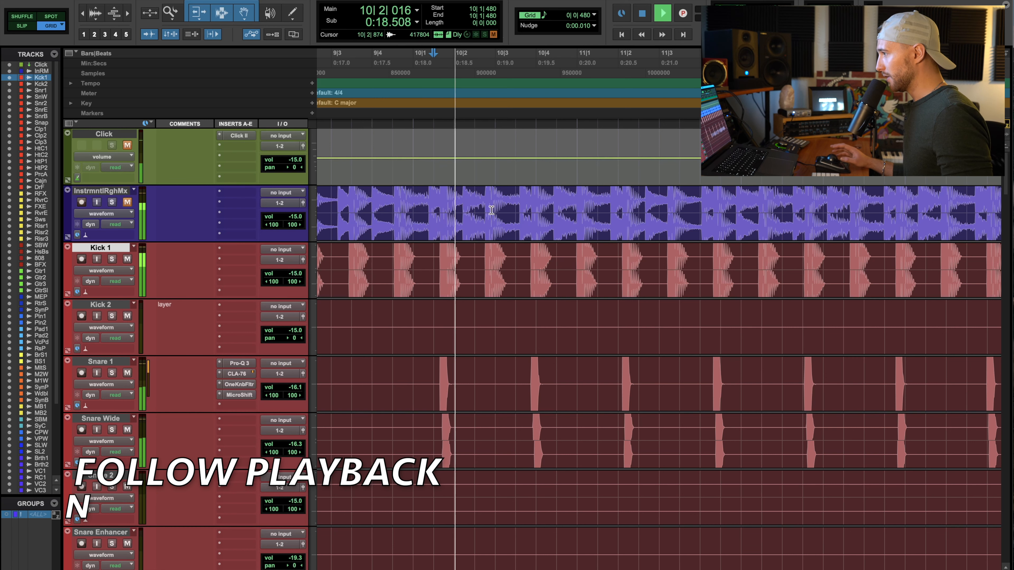
key(space)
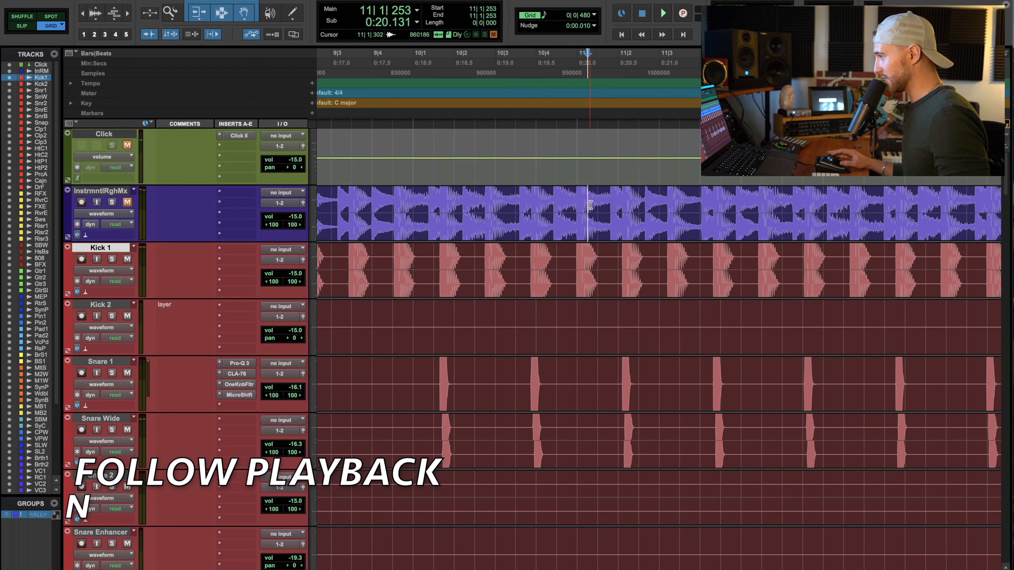
key(space)
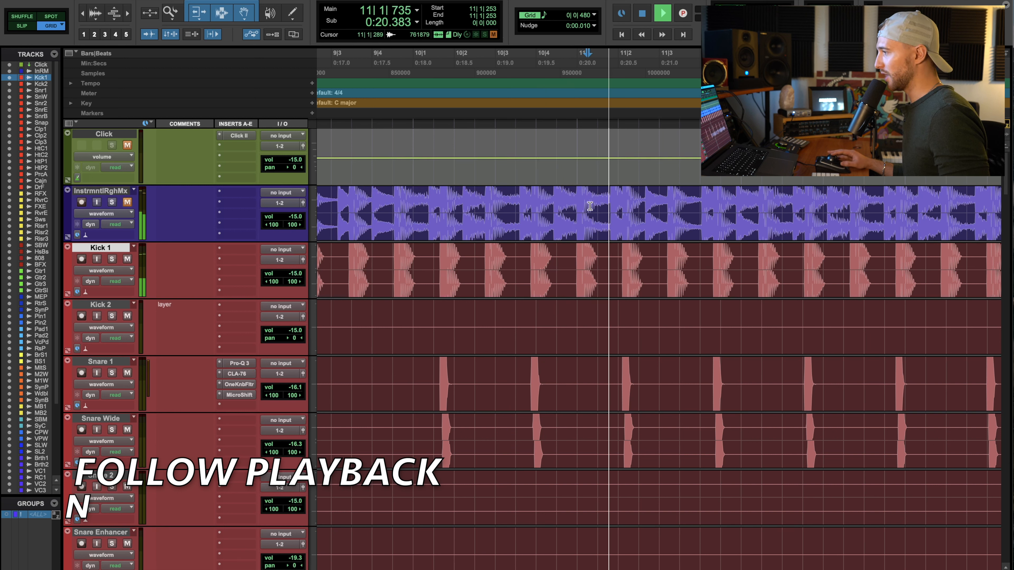
click(744, 210)
key(space)
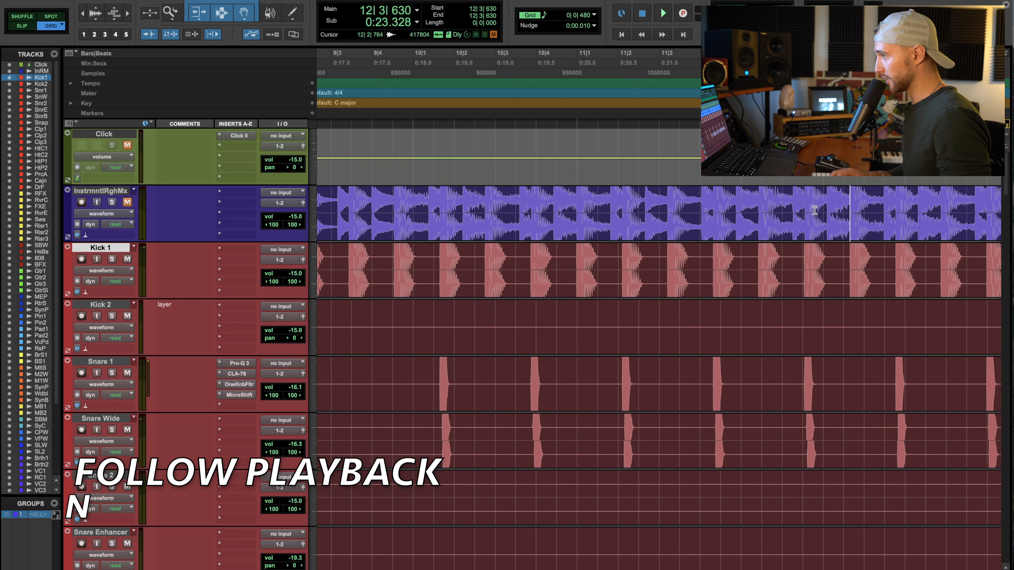
Step: Reposition the edit cursor at 10|1|480 on the rough mix track and play and stop two short passes
click(441, 202)
key(space)
key(space)
click(437, 205)
key(space)
key(space)
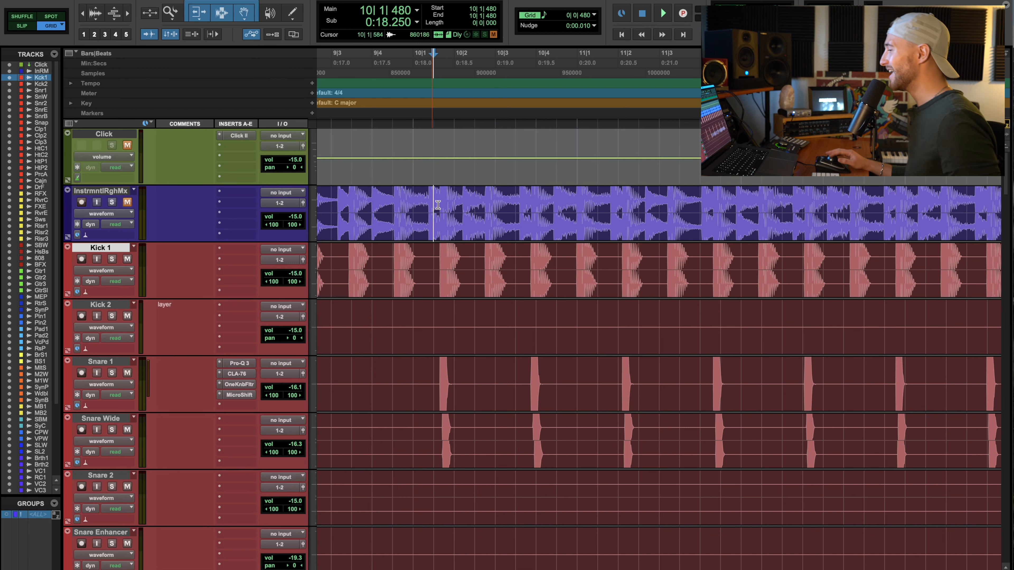
Step: Set the edit cursor on Kick 1 at 9|4|000 and zoom the timeline horizontally out to the full arrangement and back in
scroll(499, 295, down, 5)
scroll(479, 293, up, 5)
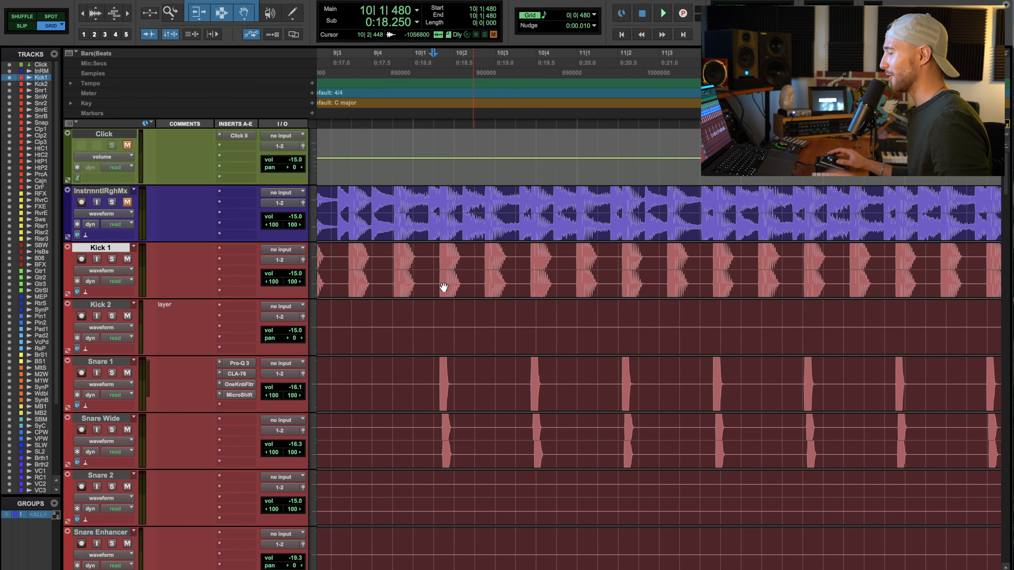
scroll(380, 267, down, 3)
click(380, 266)
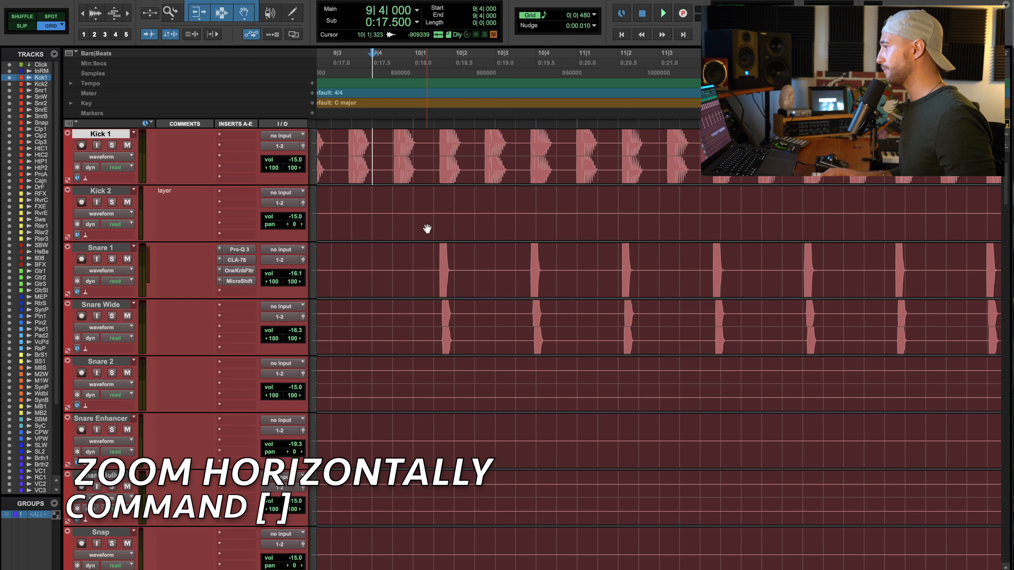
key(super+bracketleft)
key(super+bracketleft)
key(super+bracketleft)
key(super+bracketleft)
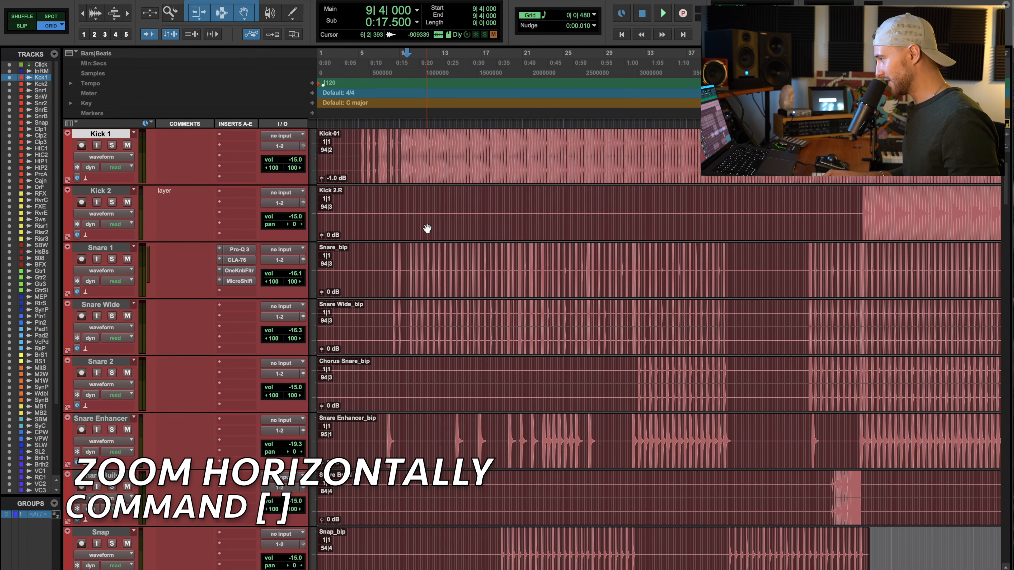
key(super+bracketright)
key(super+bracketright)
key(super+bracketright)
key(super+bracketright)
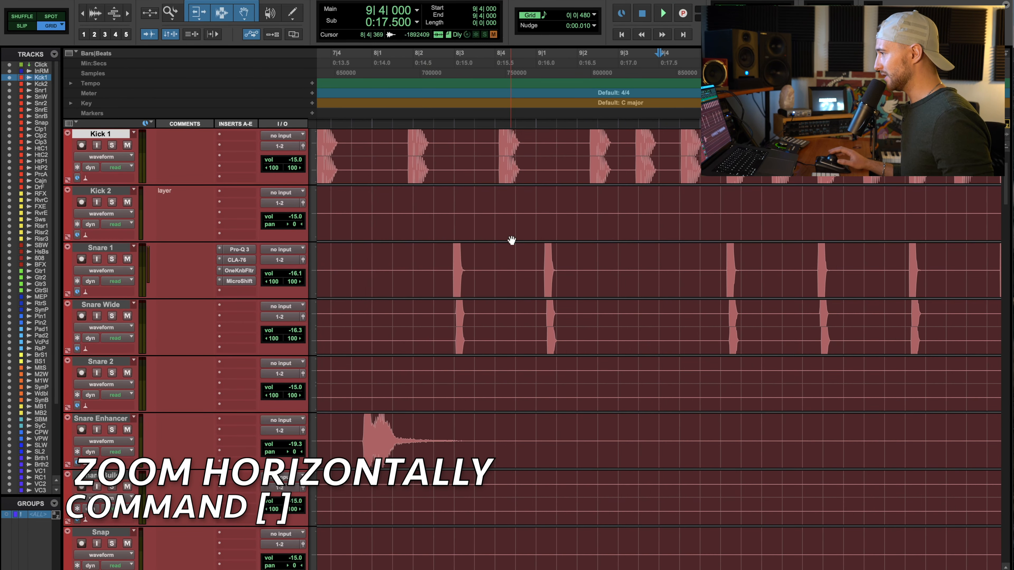
Step: Zoom the timeline horizontally in and out around the pointer until about bars 6 to 10 fill the view
scroll(511, 240, up, 2)
key(super+bracketright)
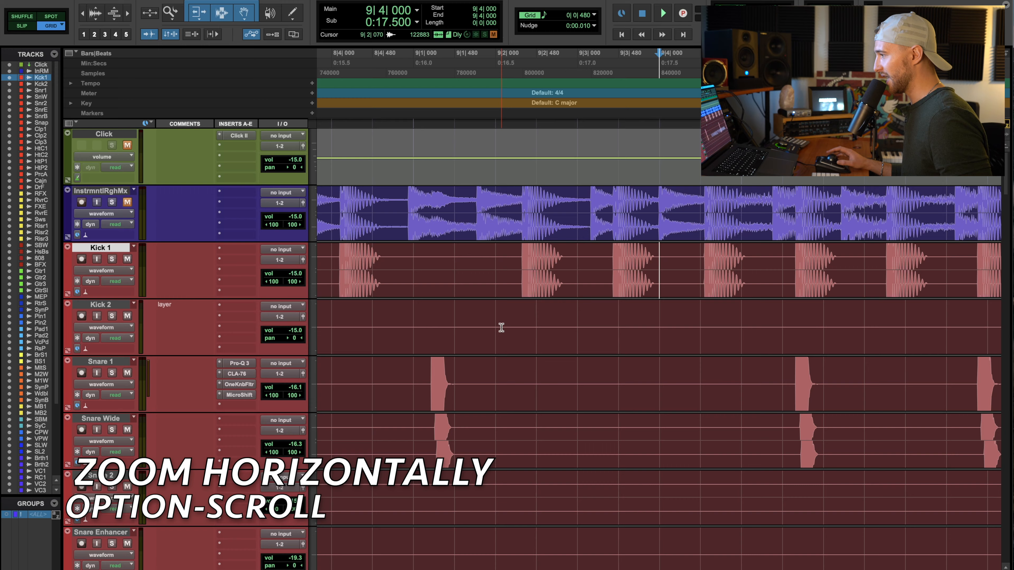
alt+scroll(501, 327, down, 6)
alt+scroll(501, 327, up, 6)
alt+scroll(501, 327, down, 8)
alt+scroll(501, 327, up, 2)
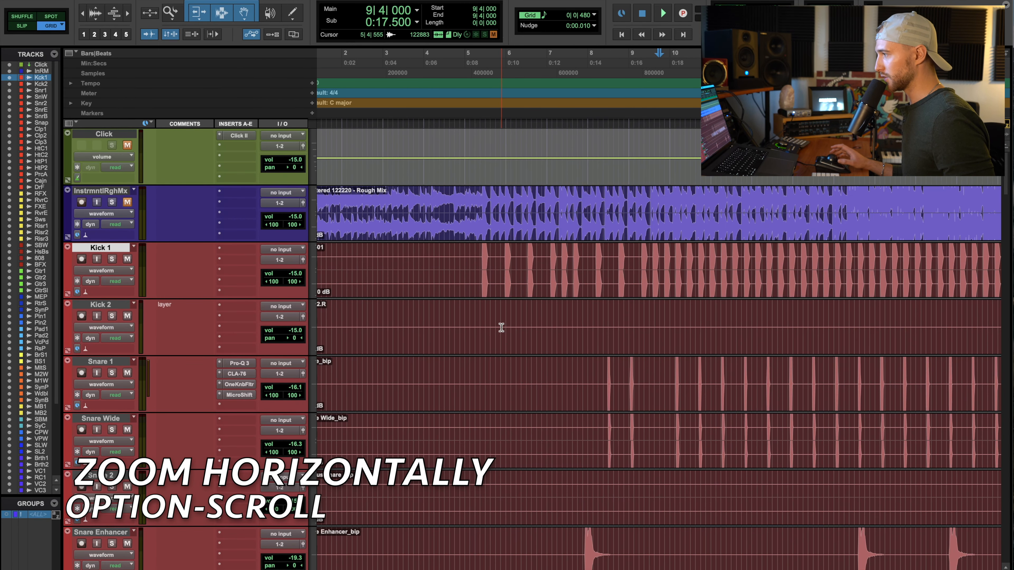
alt+scroll(501, 327, up, 3)
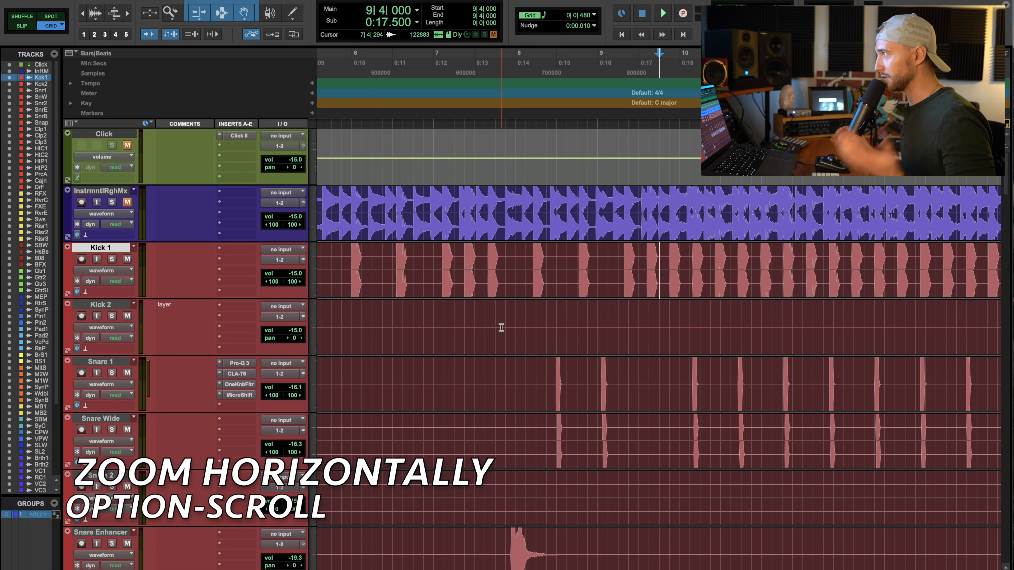
Step: Move the edit cursor from Kick 1 down through the tracks below, and place it back on Kick 1 at 8|1|480
click(473, 258)
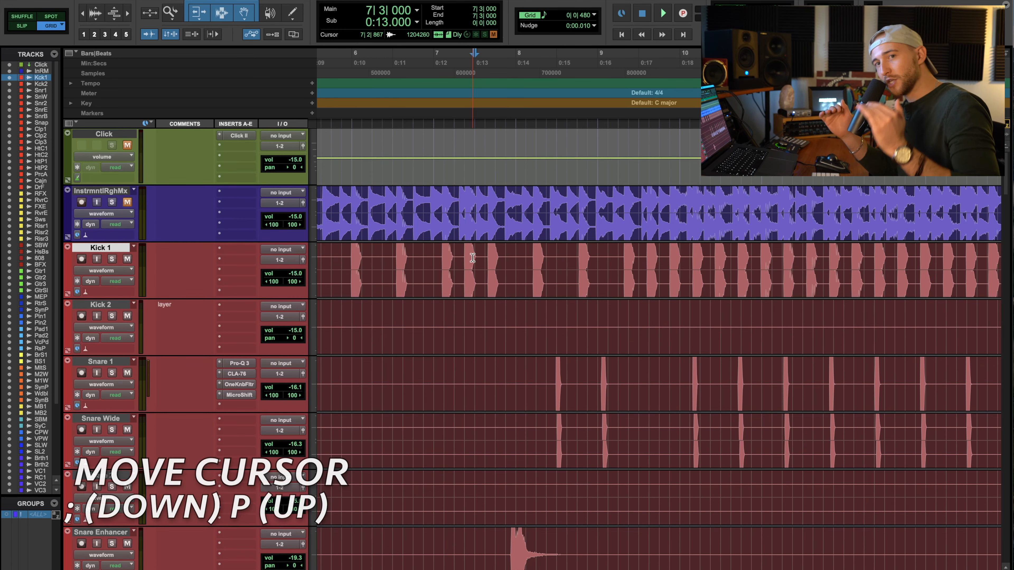
click(511, 267)
key(semicolon)
key(semicolon)
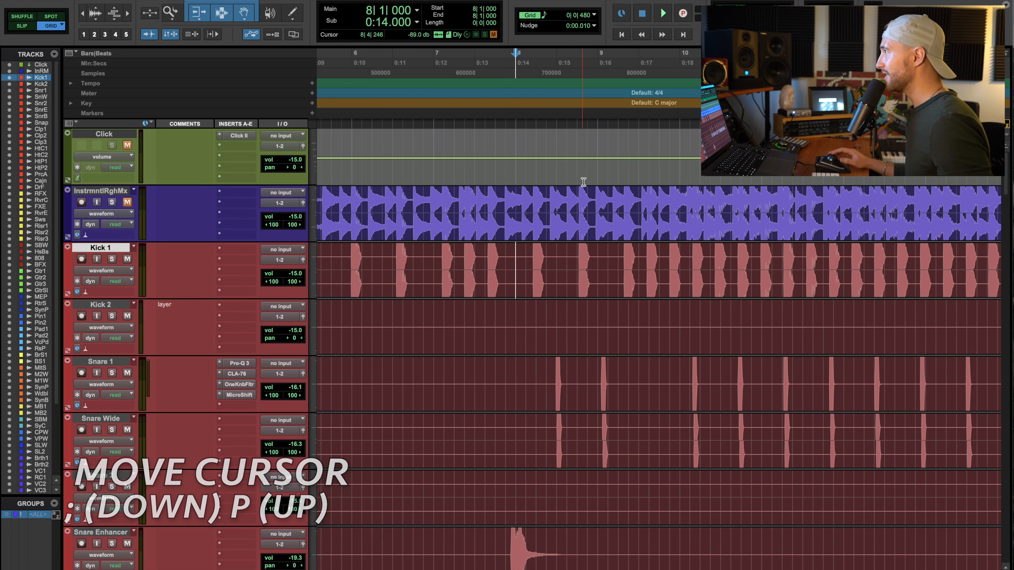
click(525, 254)
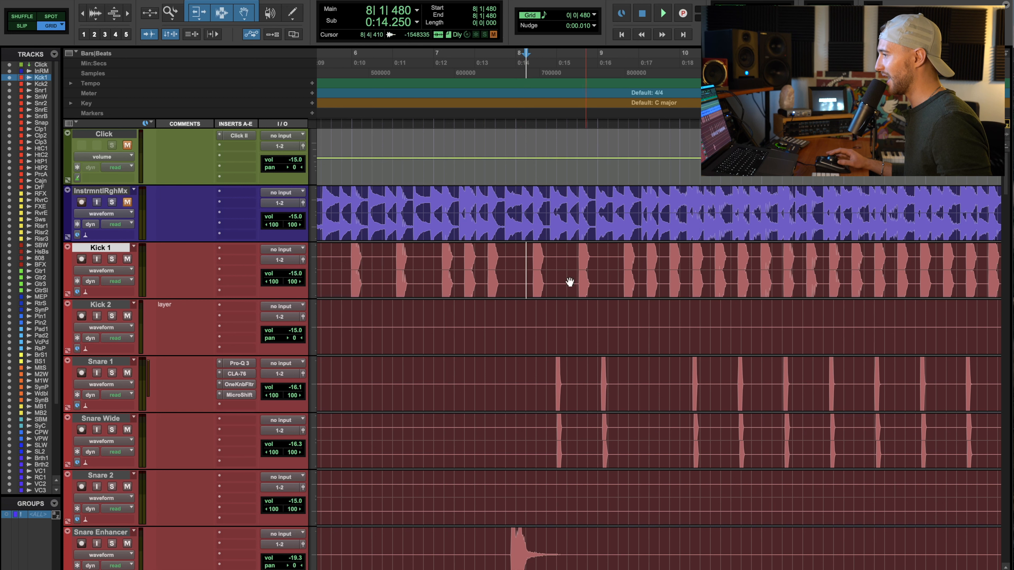
Step: Shrink the waveform display on the hat and percussion tracks around bars 29 to 61, and enlarge it again
scroll(535, 256, down, 1)
scroll(509, 231, up, 1)
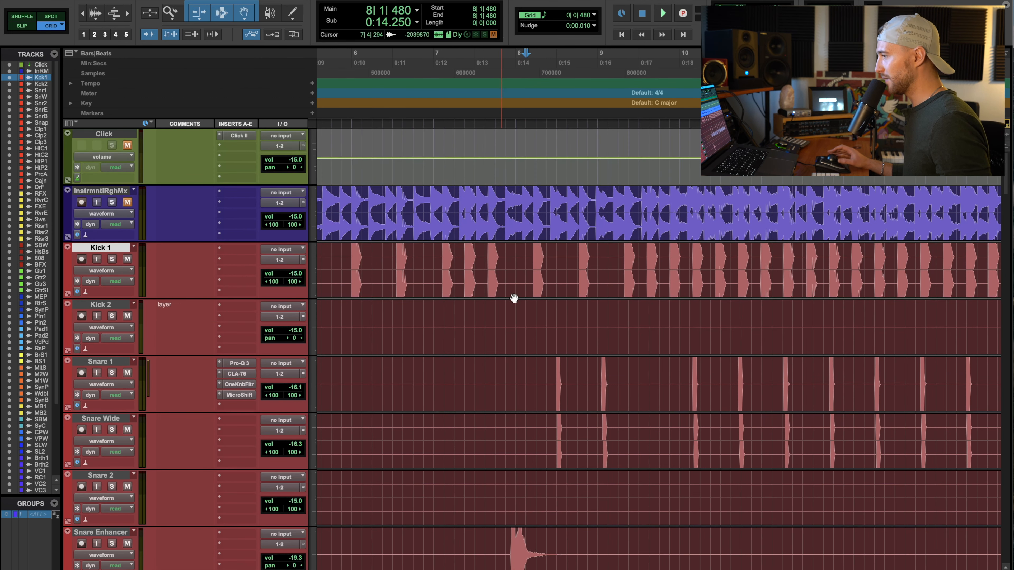
scroll(622, 423, down, 10)
scroll(622, 424, down, 6)
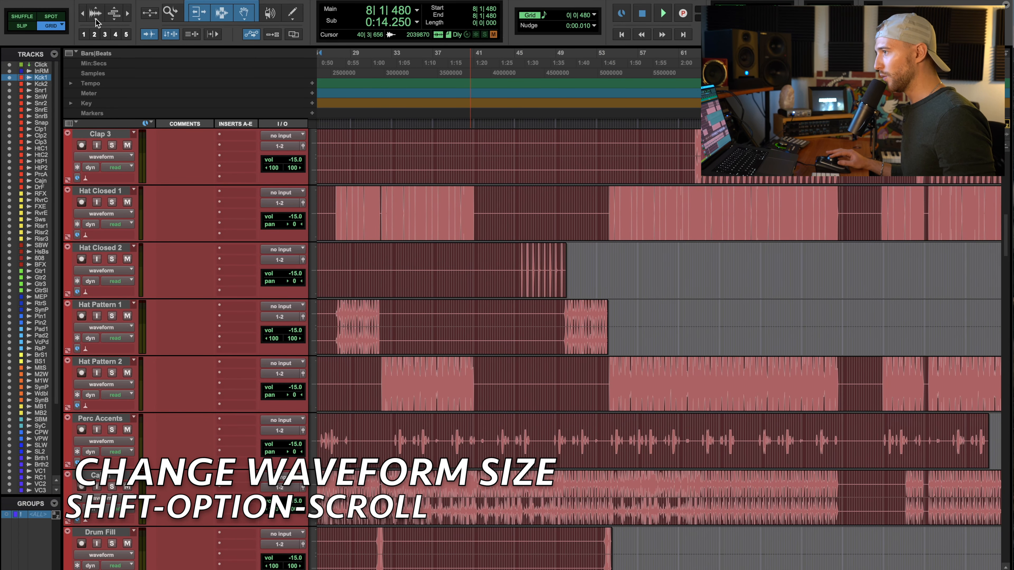
scroll(96, 24, down, 5)
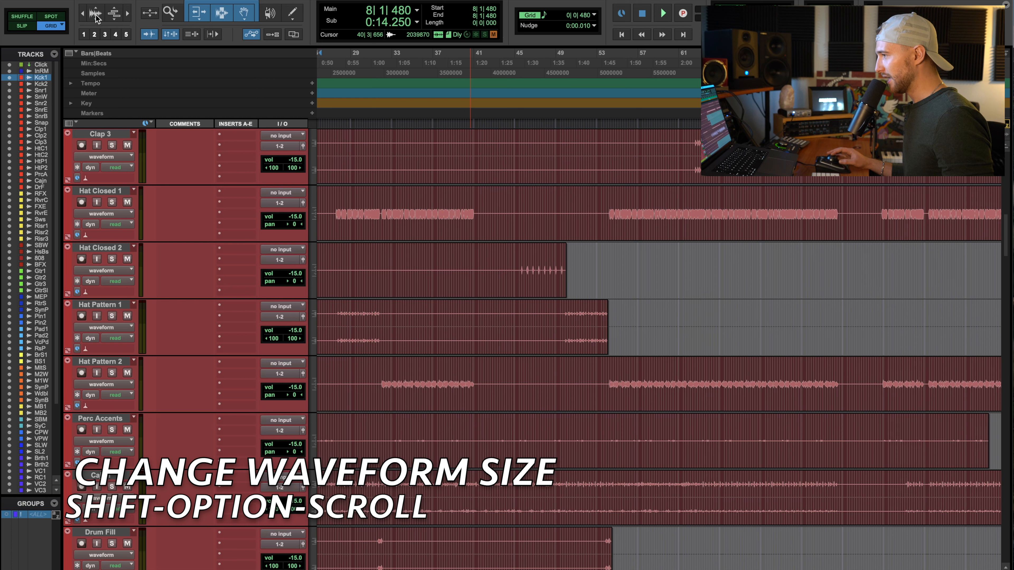
scroll(97, 11, up, 3)
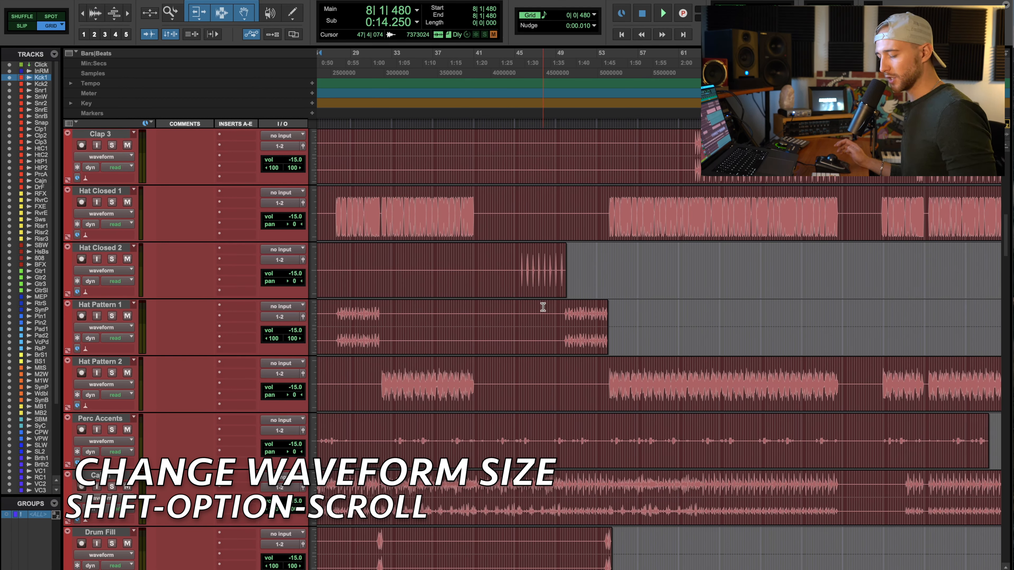
scroll(542, 306, up, 3)
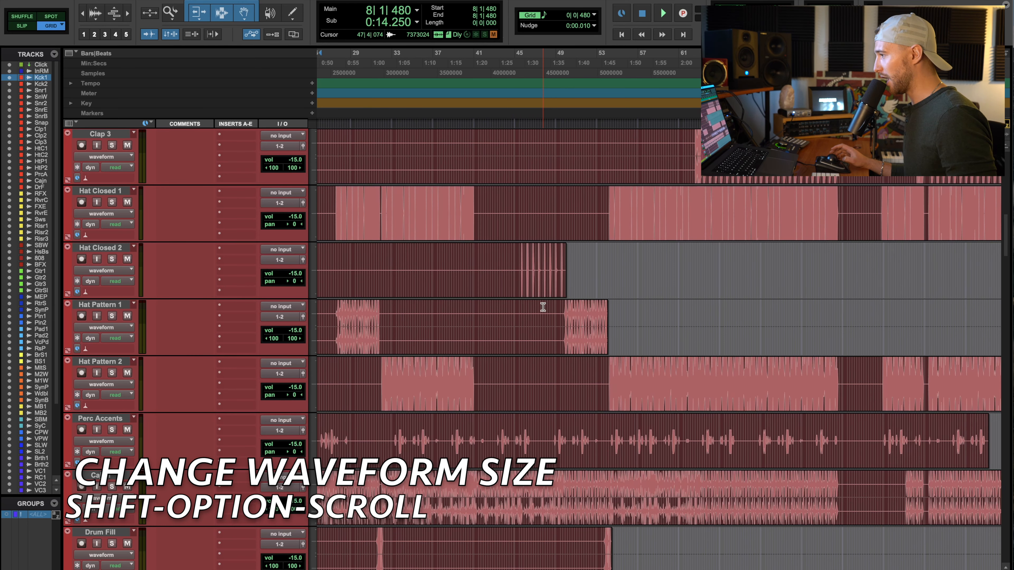
Step: Reduce the waveform display of all tracks to a moderate height and show the snare and clap tracks from bar 1
scroll(542, 307, down, 5)
scroll(542, 307, up, 2)
scroll(542, 307, down, 2)
scroll(543, 307, up, 2)
scroll(543, 307, down, 1)
scroll(542, 307, up, 10)
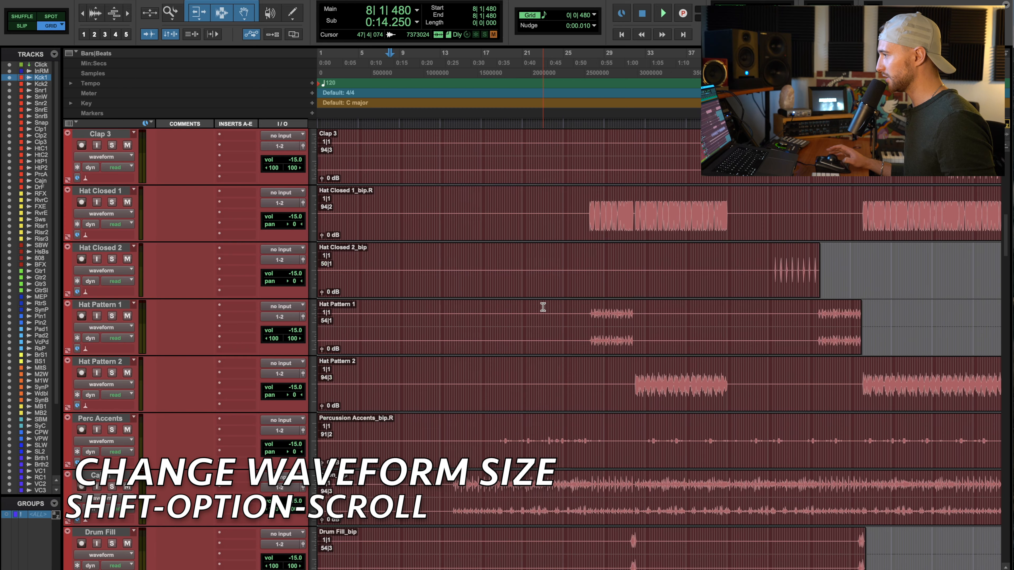
scroll(542, 307, left, 5)
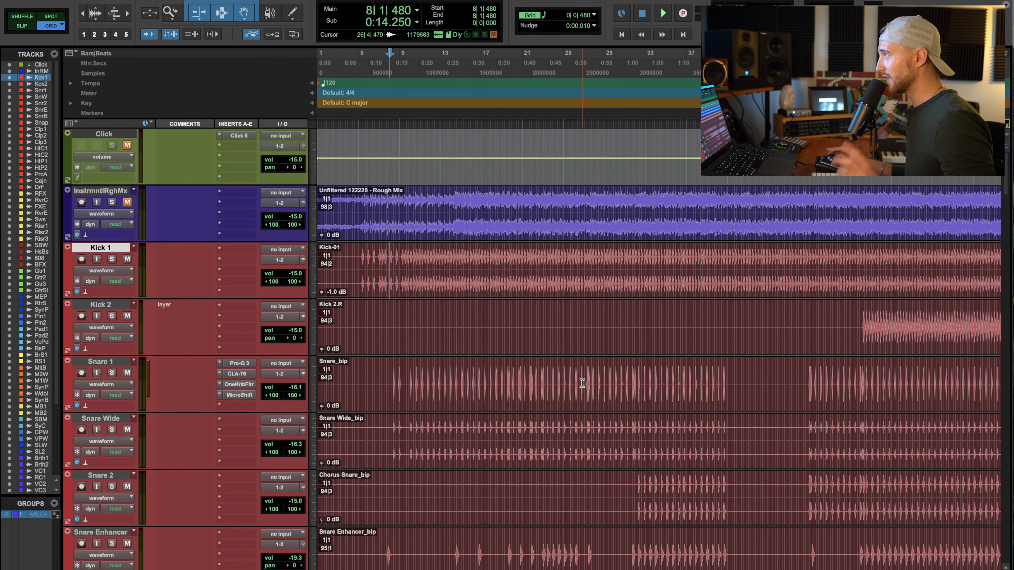
scroll(543, 391, down, 5)
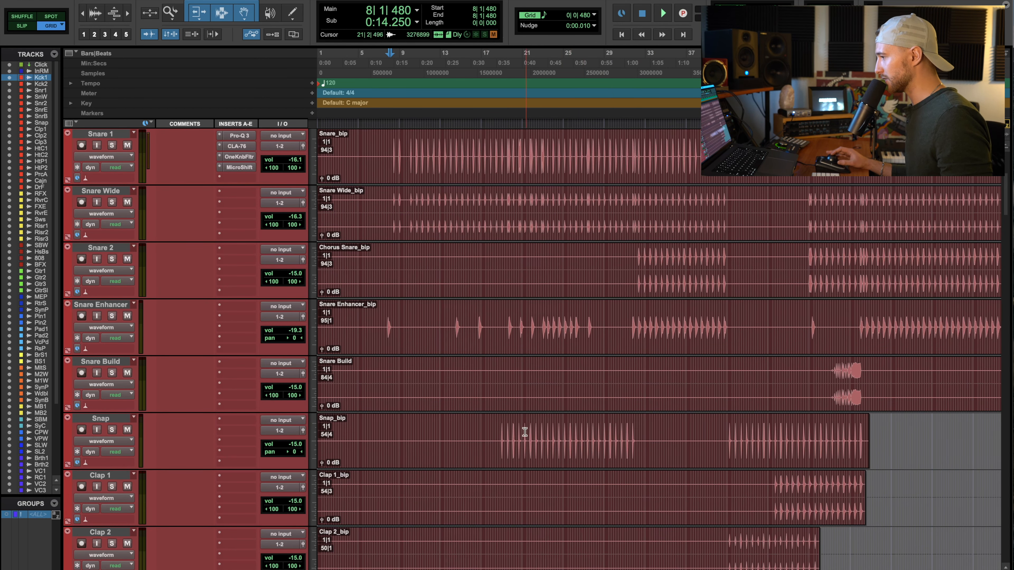
Step: Zoom in on bars 21 to 29 of the Snap track, show the whole session again, and place the edit cursor at 35|2|000
drag(522, 431, 604, 442)
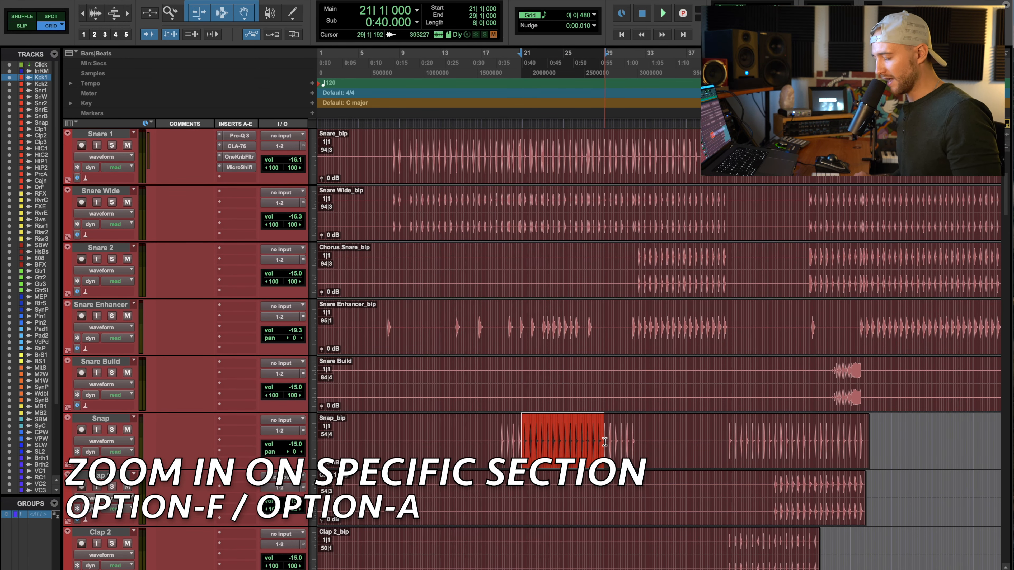
key(alt+f)
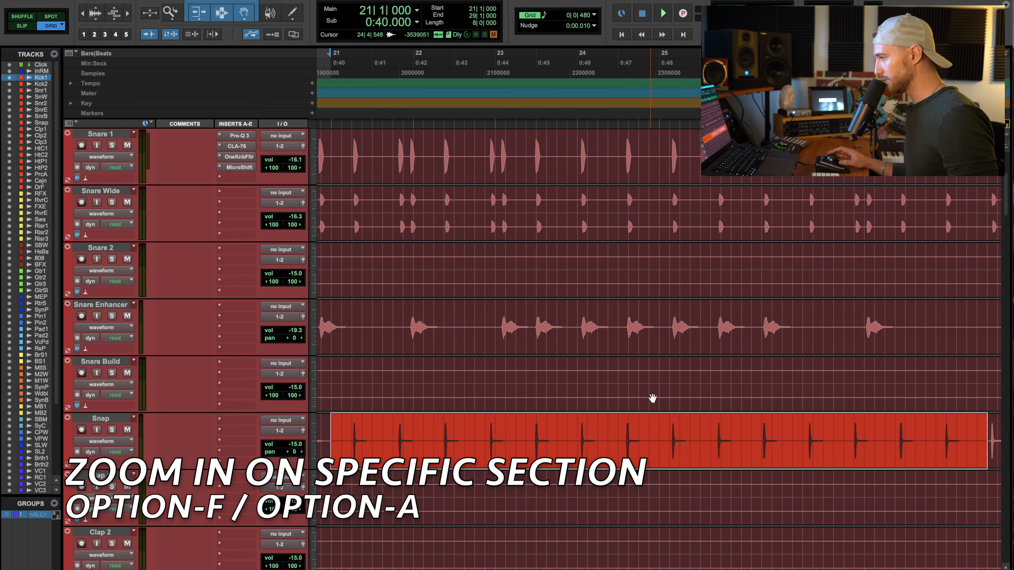
scroll(653, 399, down, 2)
scroll(652, 398, up, 1)
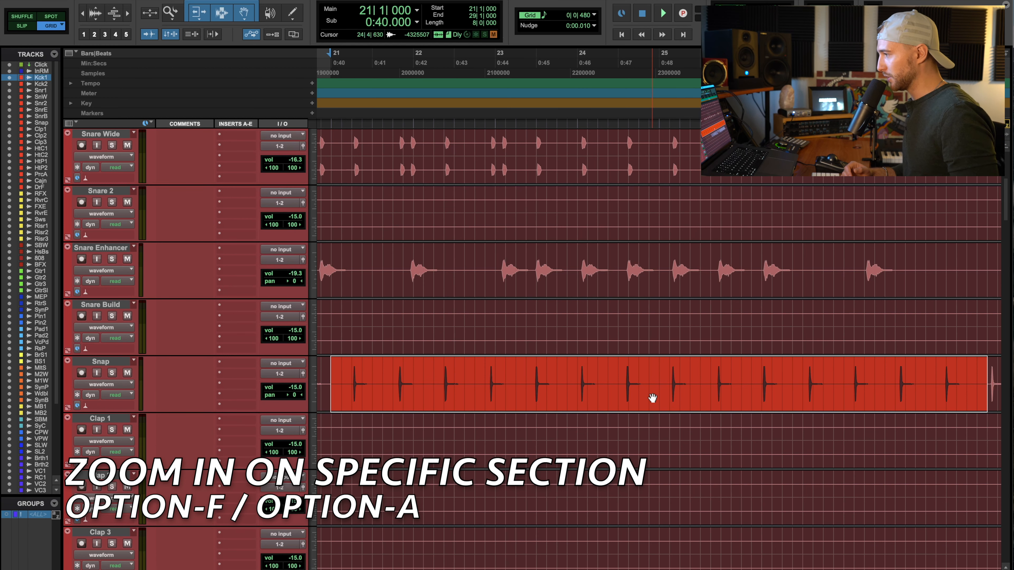
key(alt+a)
click(535, 368)
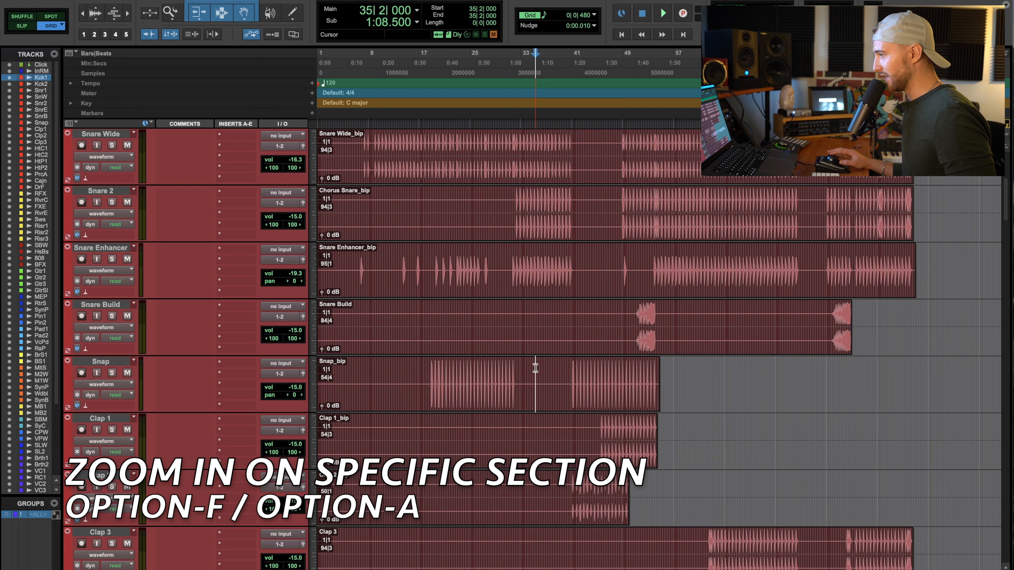
Step: Zoom to the Snap selection from 26|4|480 to 30|3|480, show the whole session again, and place the edit cursor at 41|2|000
drag(481, 373, 484, 373)
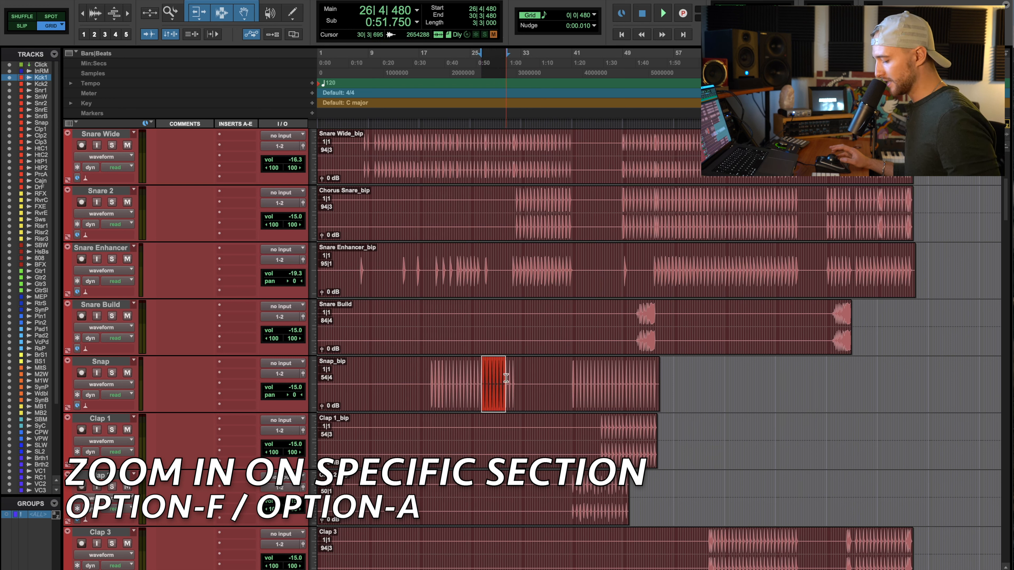
key(alt+f)
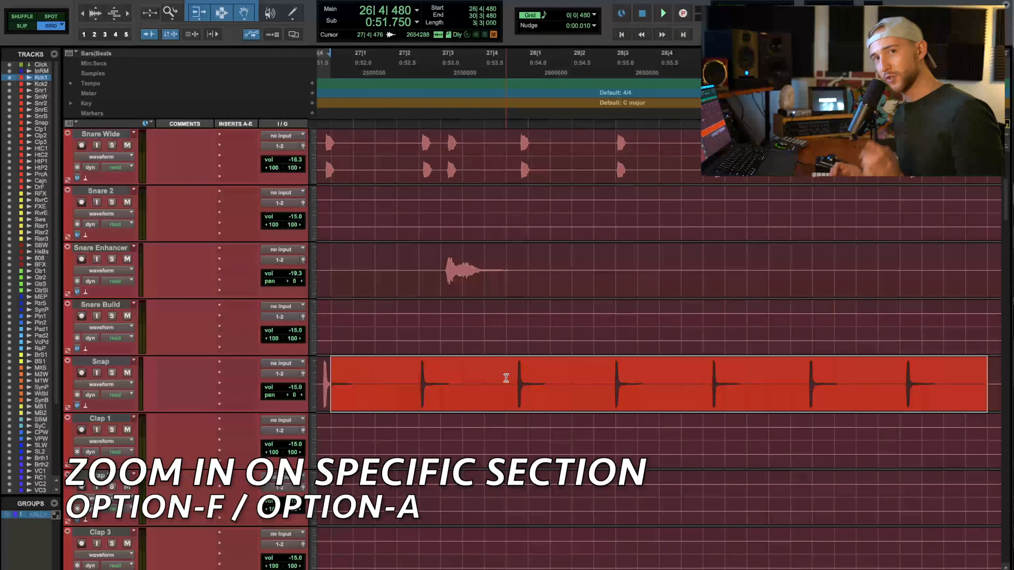
key(alt+a)
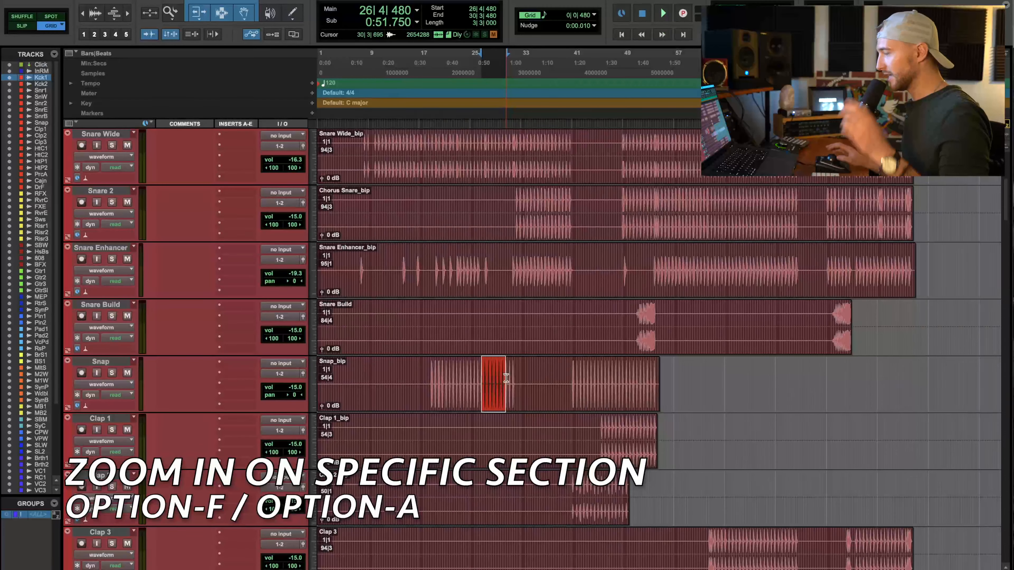
click(574, 383)
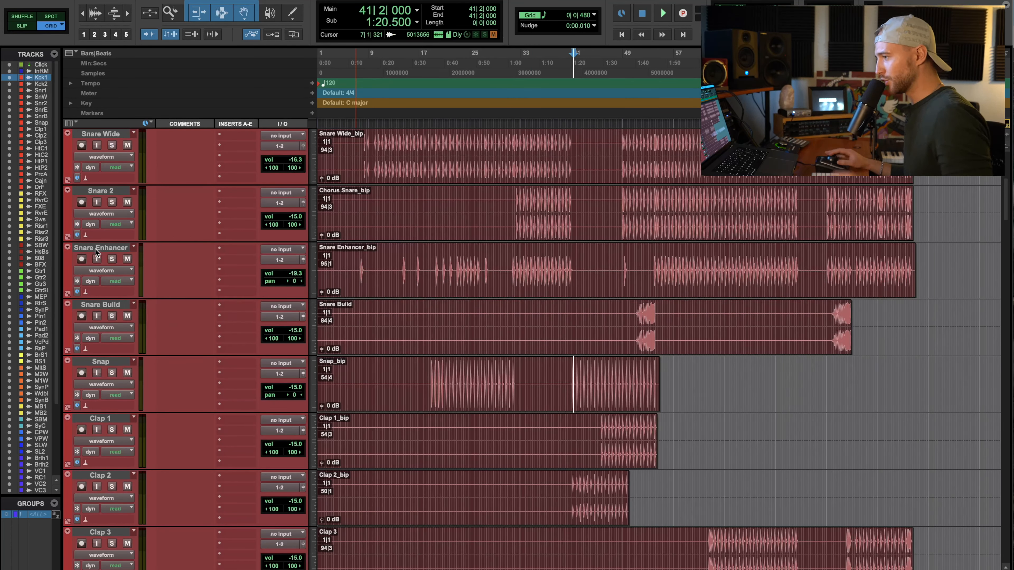
Step: Start defining a new track below Snare Build and set its format to stereo
click(105, 306)
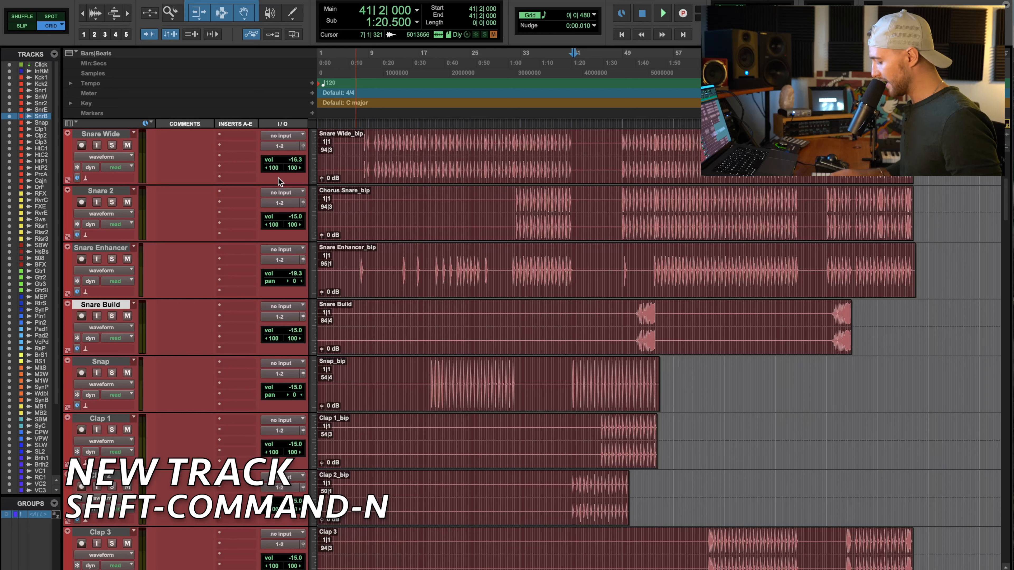
key(shift+super+n)
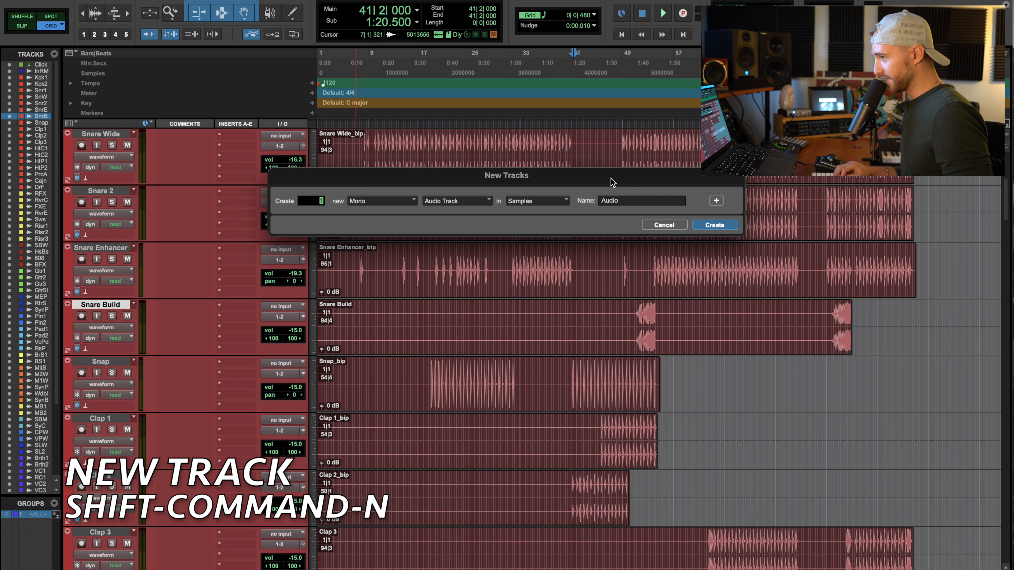
key(super+Right)
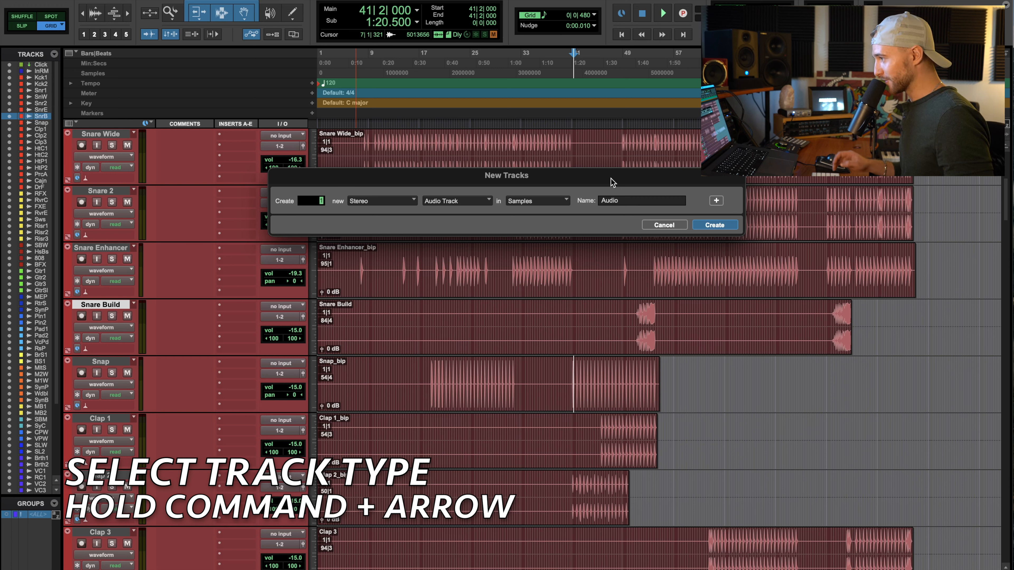
Step: Cycle through the track types and the mono and stereo formats available for the new track
key(super+Down)
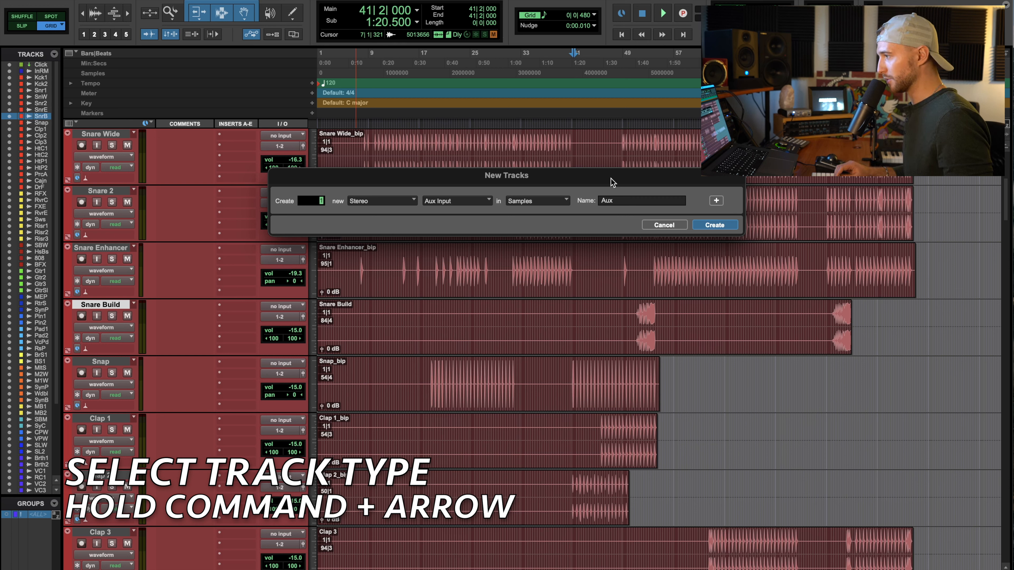
key(super+Down)
key(super+Down)
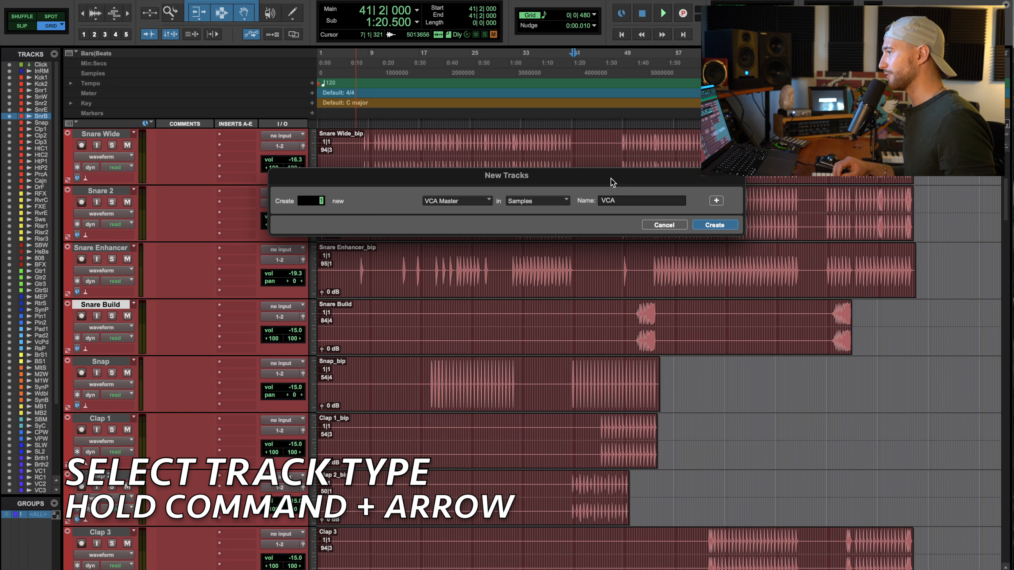
key(super+Down)
key(super+Down)
key(super+Down)
key(super+Up)
key(super+Left)
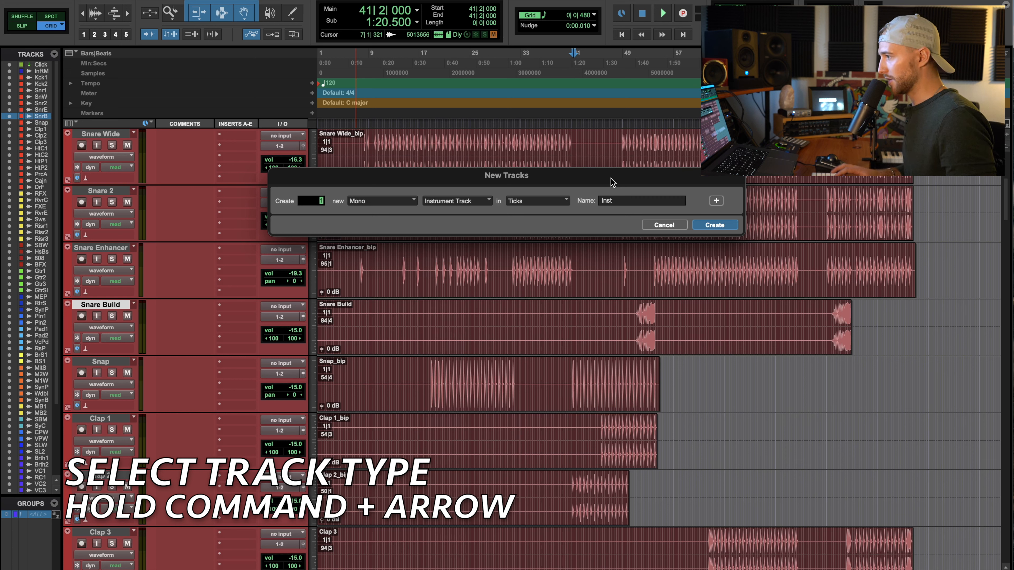
key(super+Down)
key(super+Down)
key(super+Down)
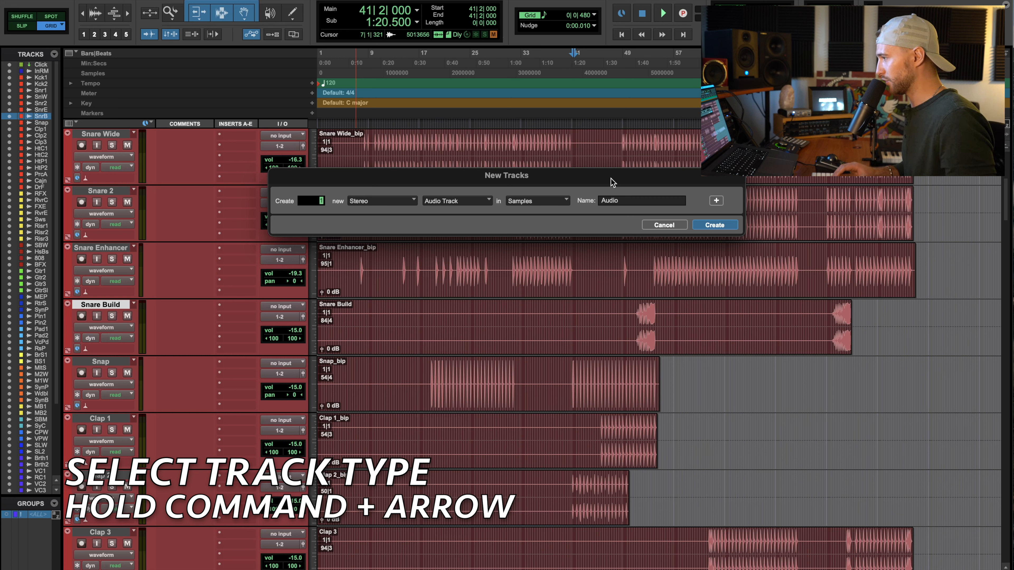
key(super+Down)
key(super+Down)
key(super+Down)
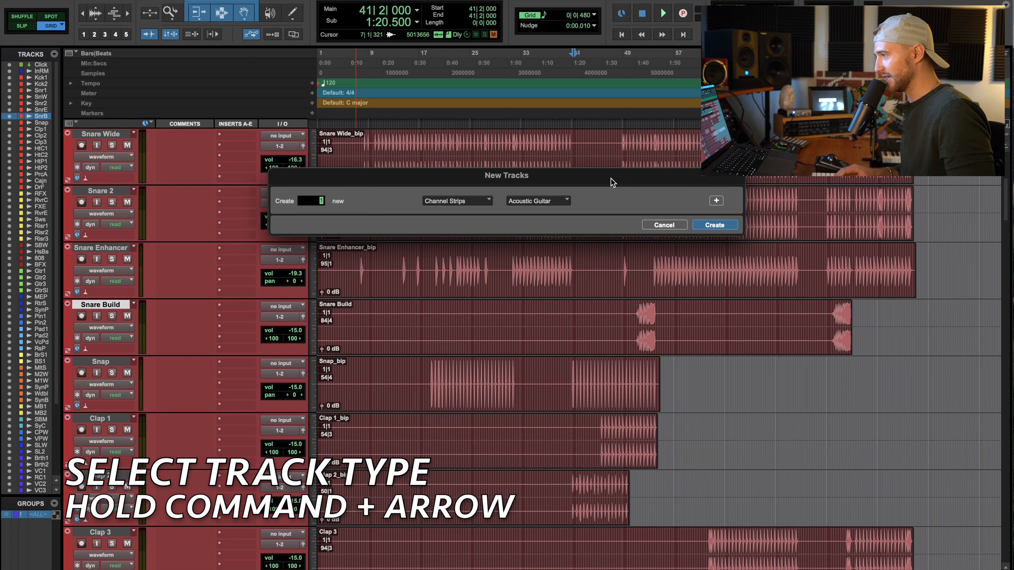
Step: Create one stereo Instrument Track in ticks below Snare Build, and one mono Audio Track in samples directly beneath it
key(super+Down)
key(super+Down)
key(super+Down)
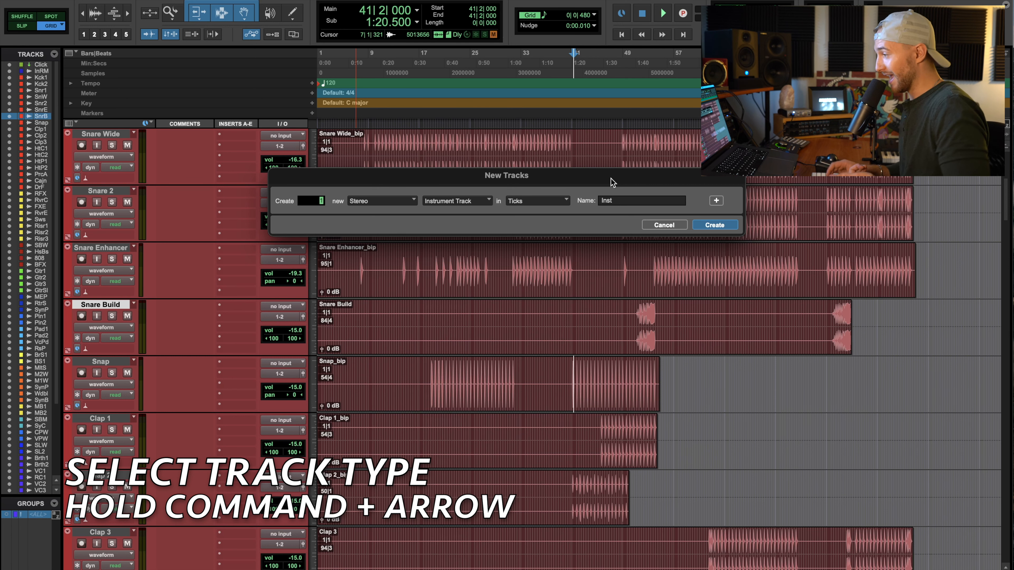
key(Return)
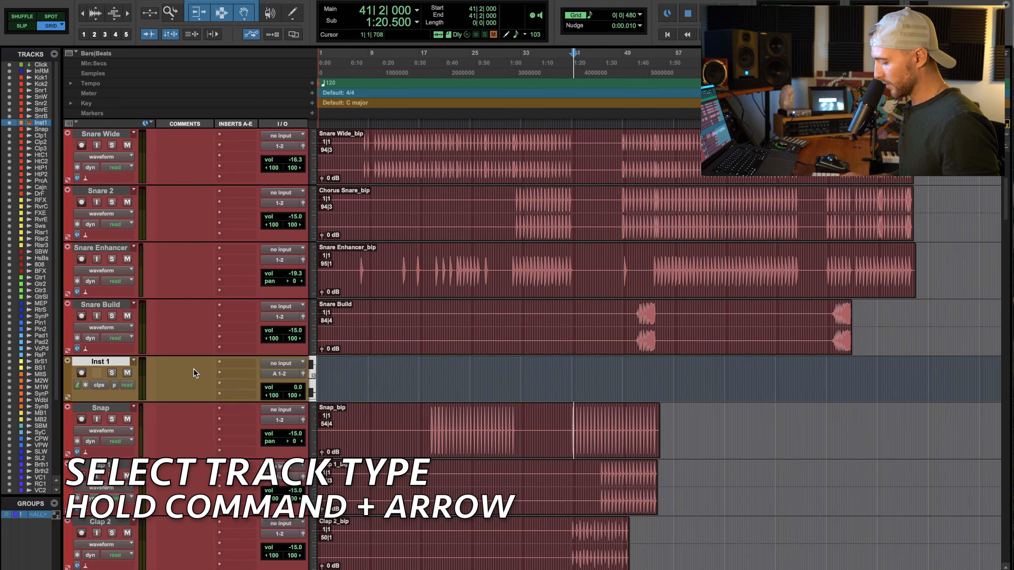
key(shift+super+n)
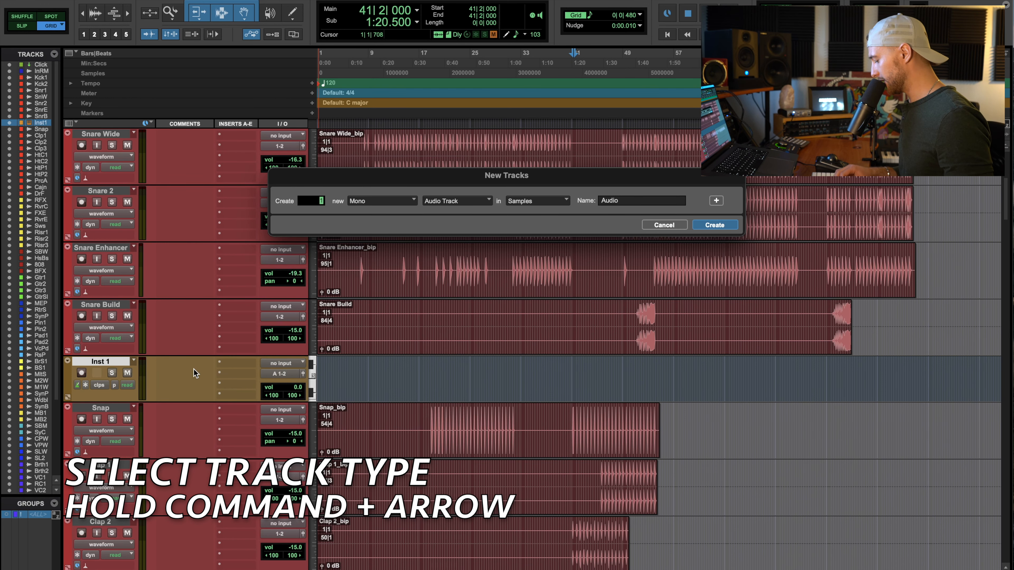
key(Return)
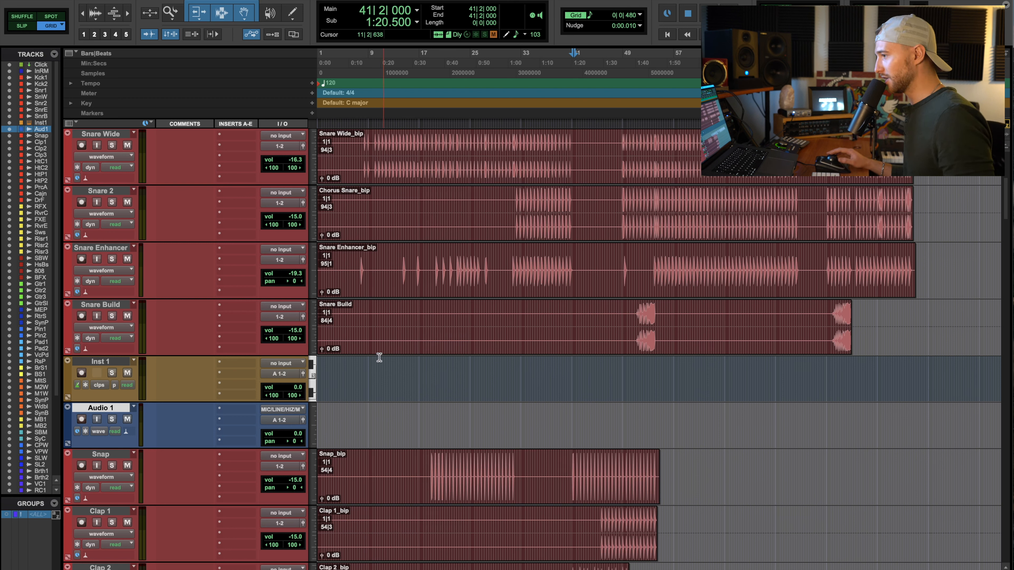
Step: Select the four bass tracks from Serum BassWet through Bass FX
scroll(395, 365, down, 15)
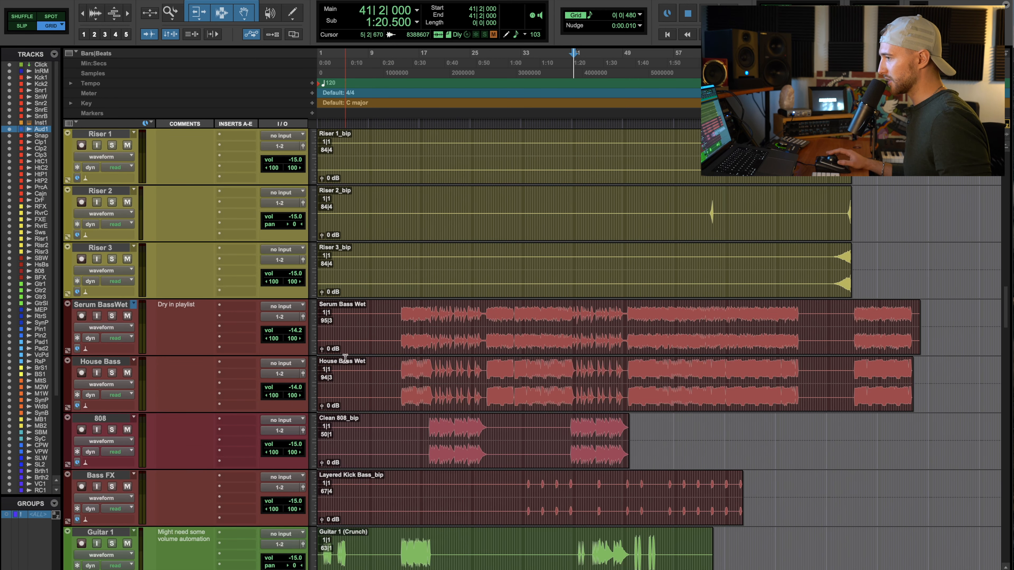
click(123, 306)
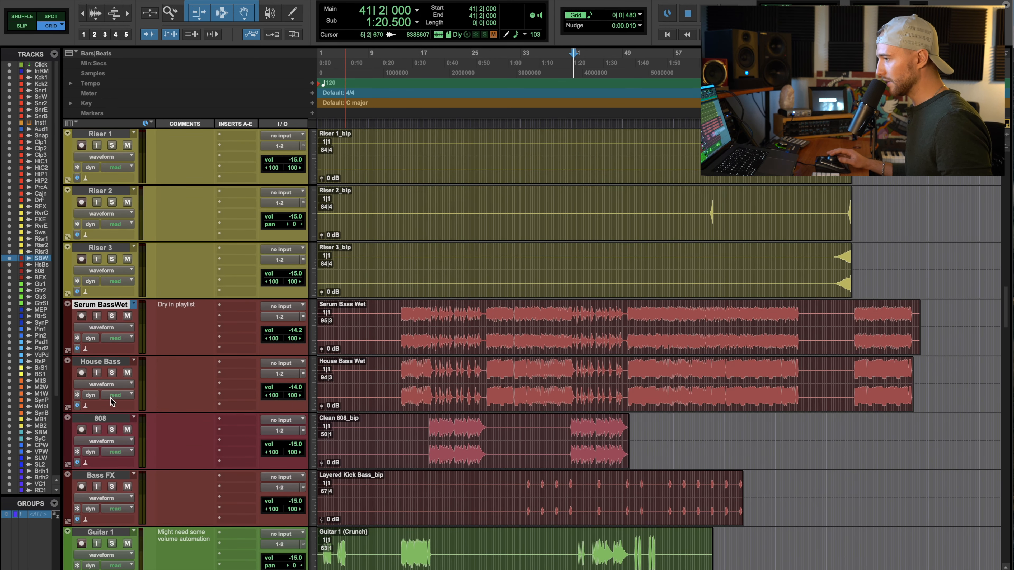
shift+click(110, 478)
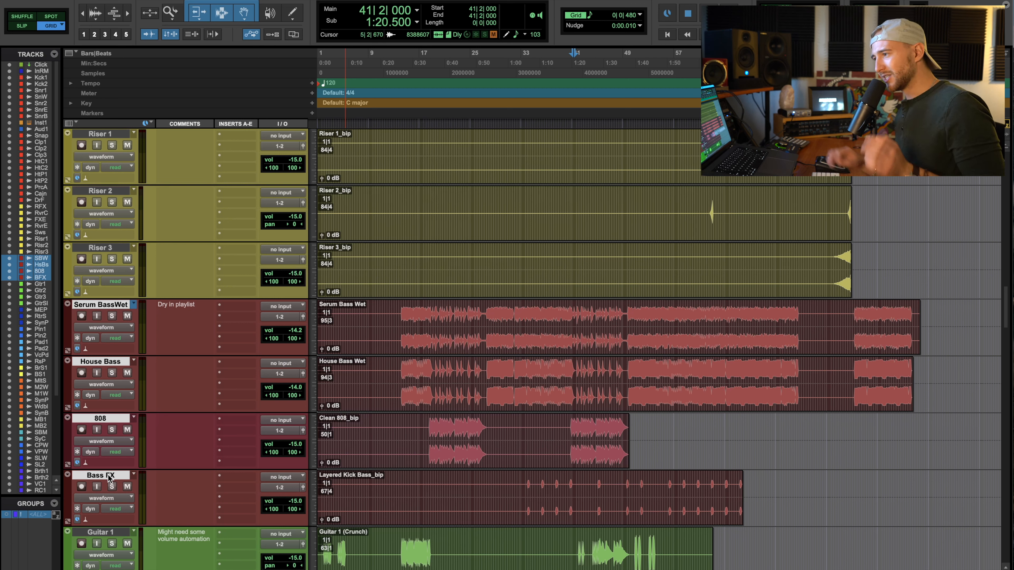
Step: Show the volume automation on the Serum BassWet track and return the track to its waveform view
click(102, 327)
click(103, 339)
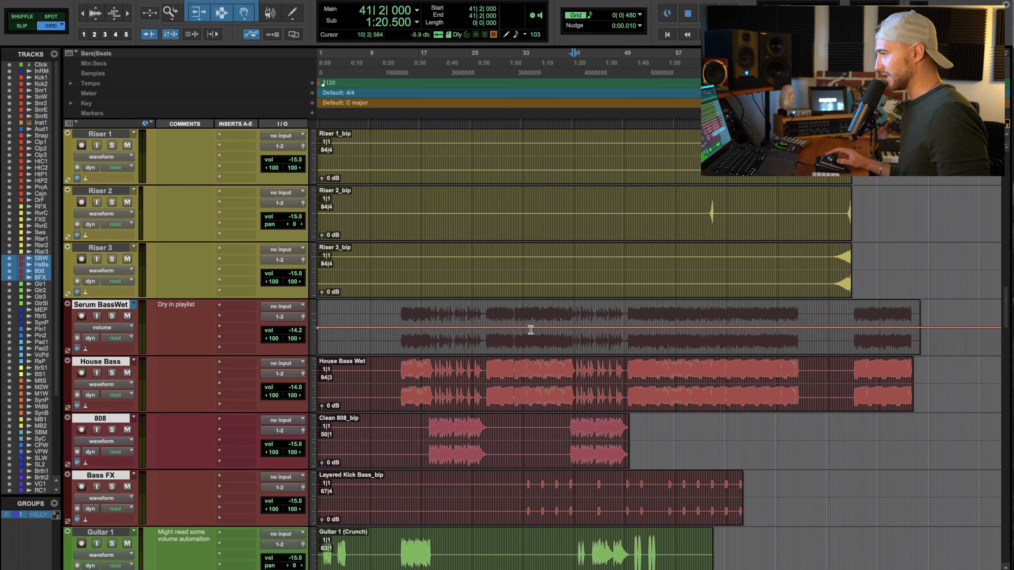
click(120, 327)
click(102, 318)
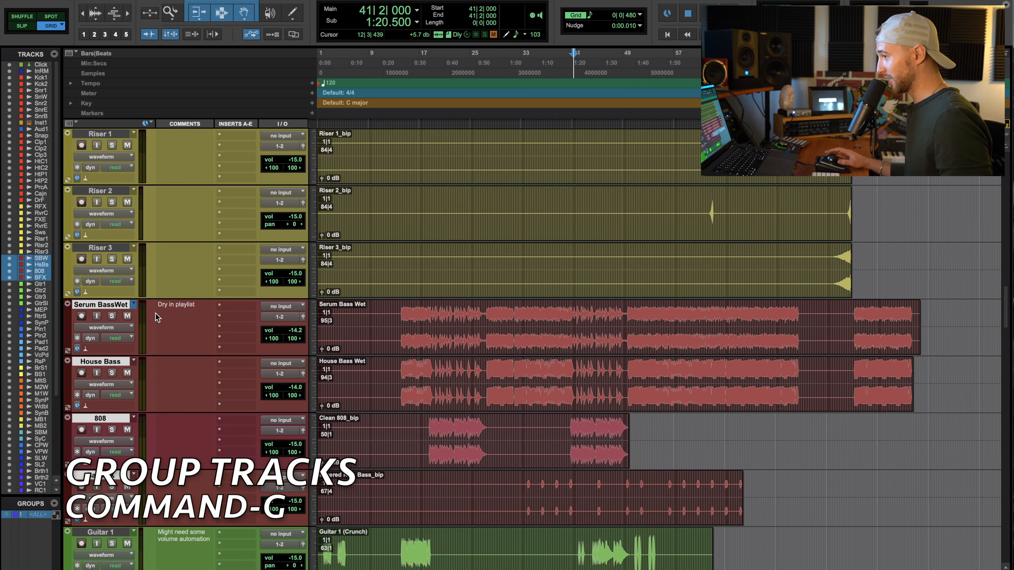
Step: Group the Serum BassWet, House Bass, 808 and Bass FX tracks as a Mix/Edit group named Bass
click(114, 305)
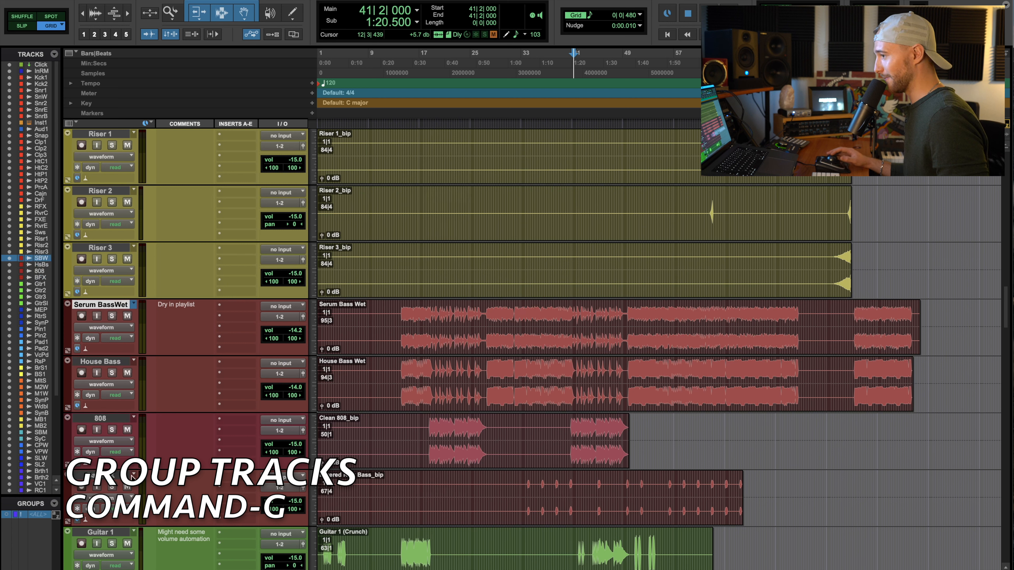
shift+click(100, 474)
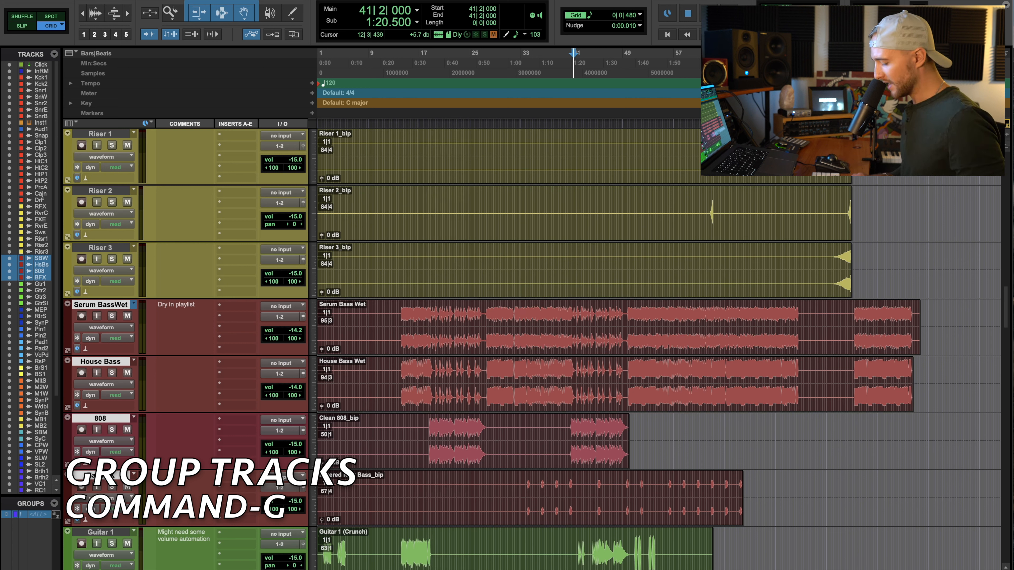
key(super+g)
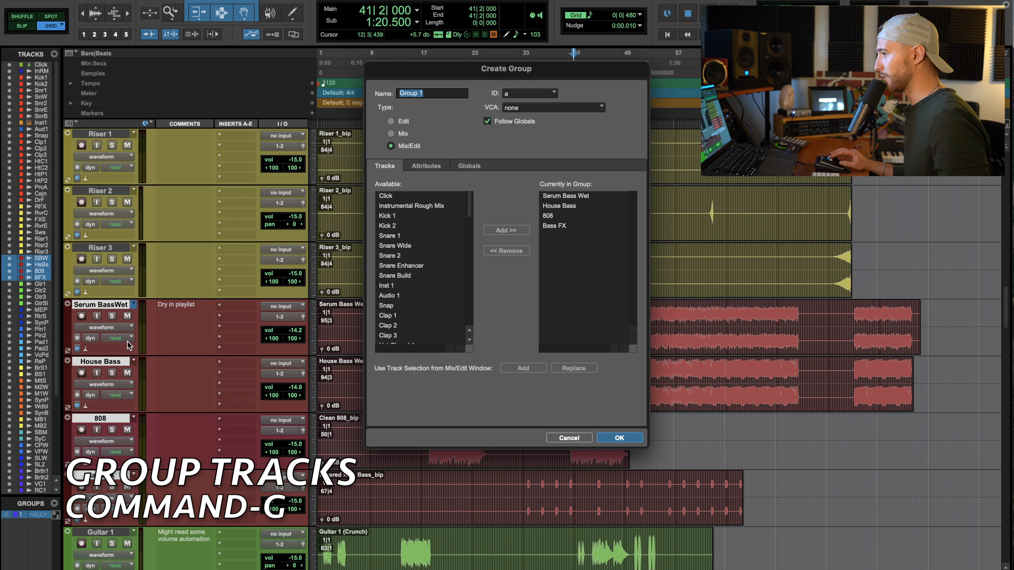
text(Bass)
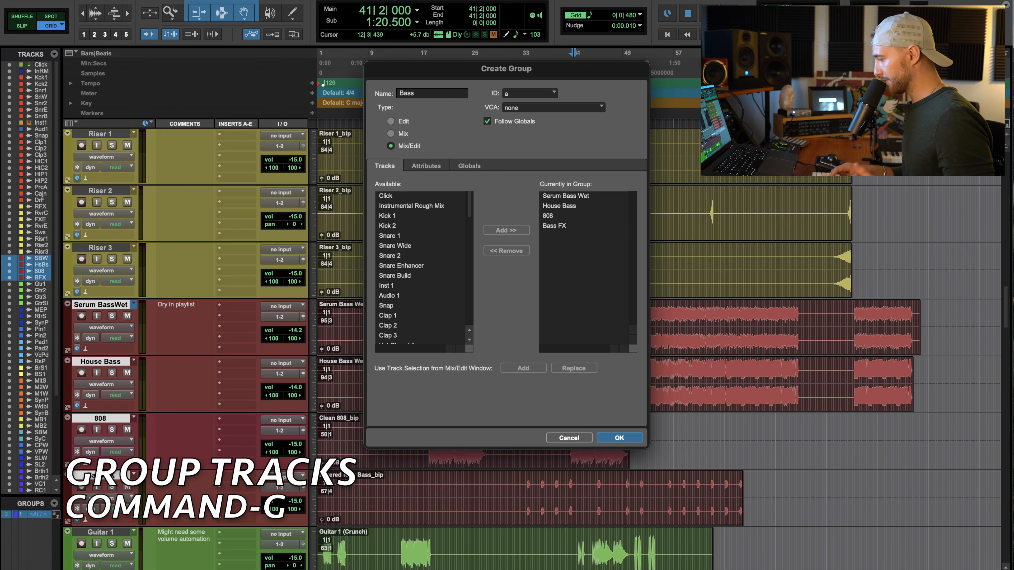
key(Return)
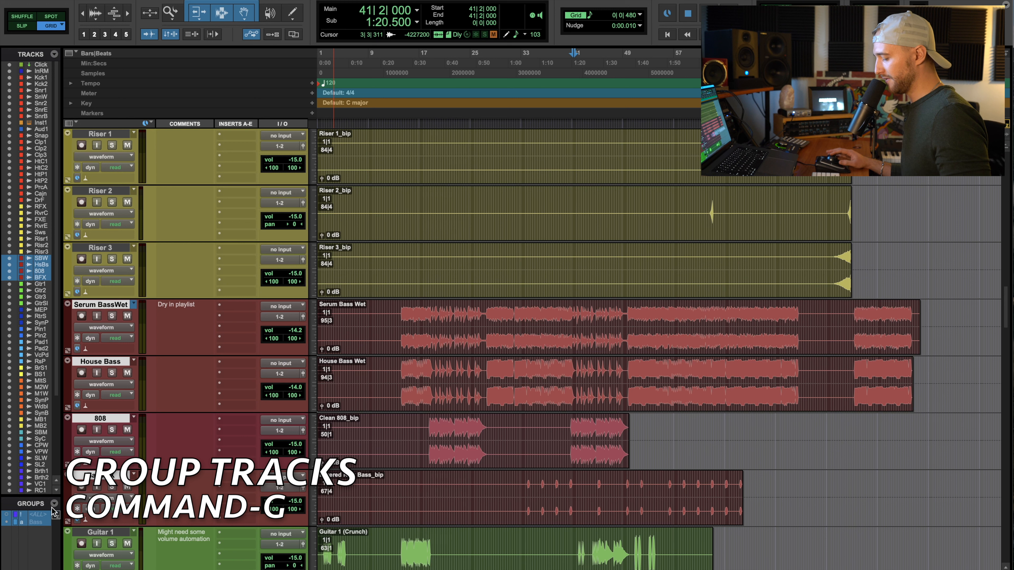
Step: Toggle the track groups off and on, and activate only the Bass group
click(40, 523)
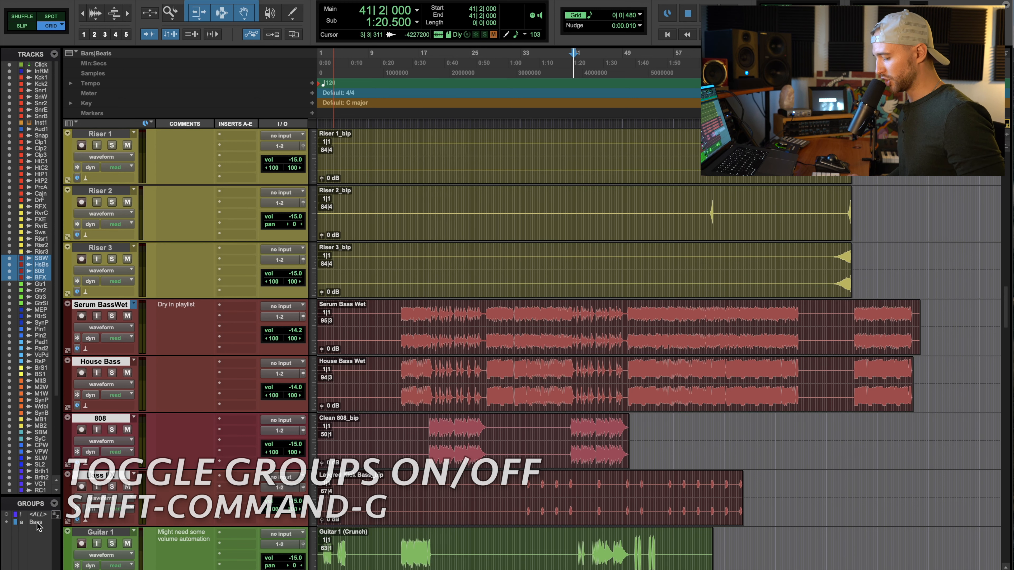
key(shift+super+g)
key(shift+super+g)
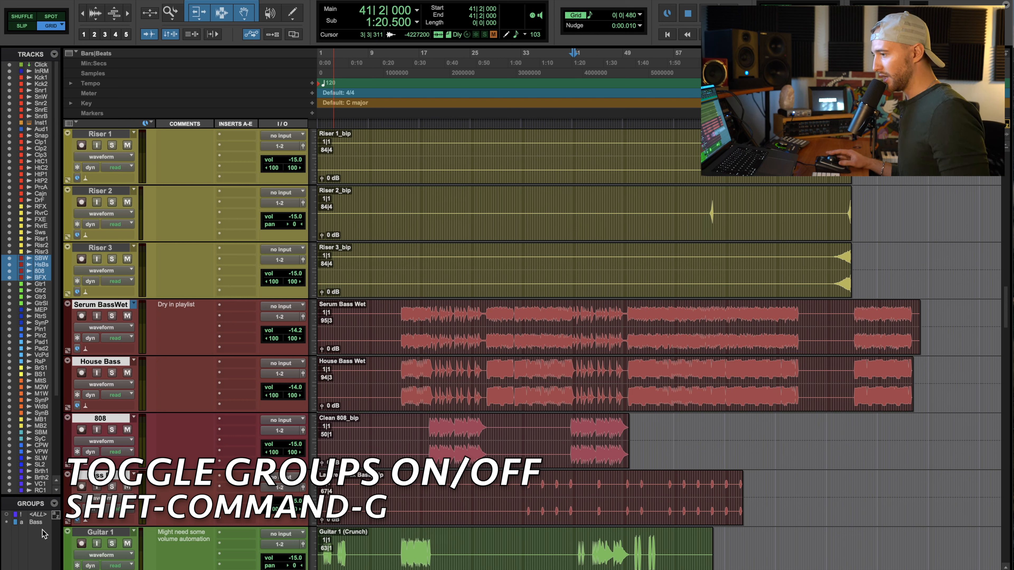
click(39, 524)
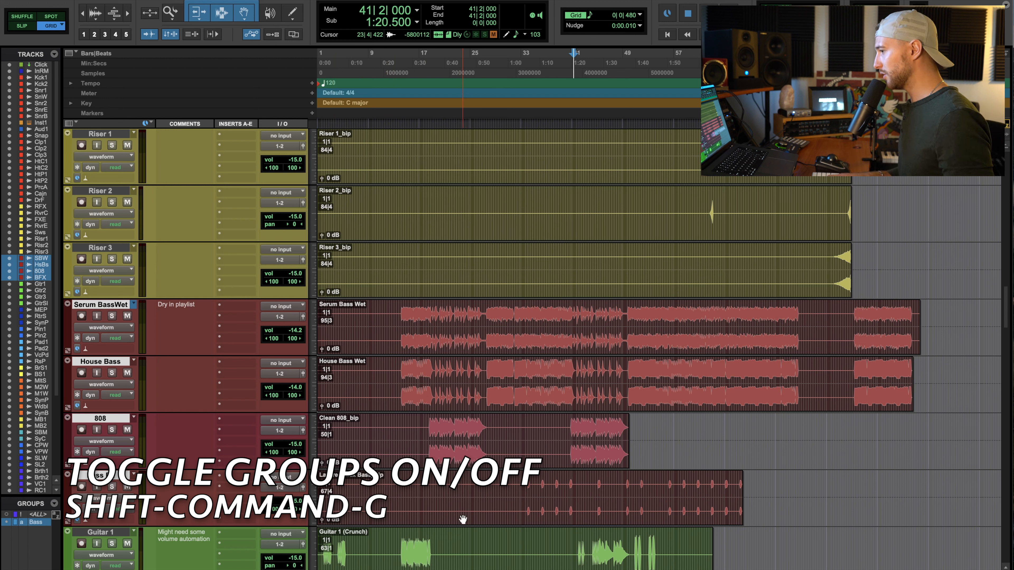
Step: In the Mix window, raise the Bass group's faders together using House Bass until Serum BassWet is at -7.7 dB
key(super+equal)
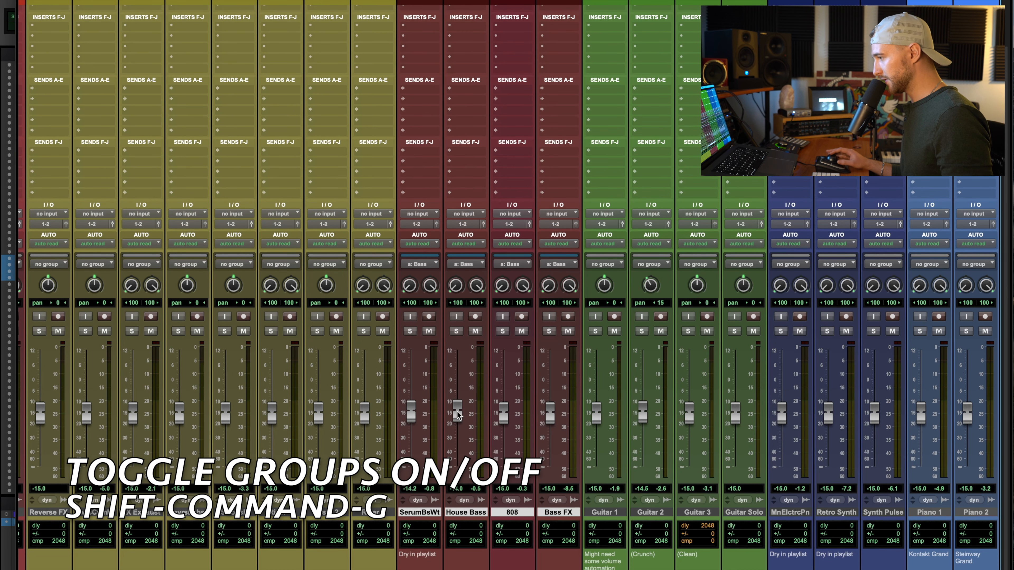
drag(457, 415, 461, 401)
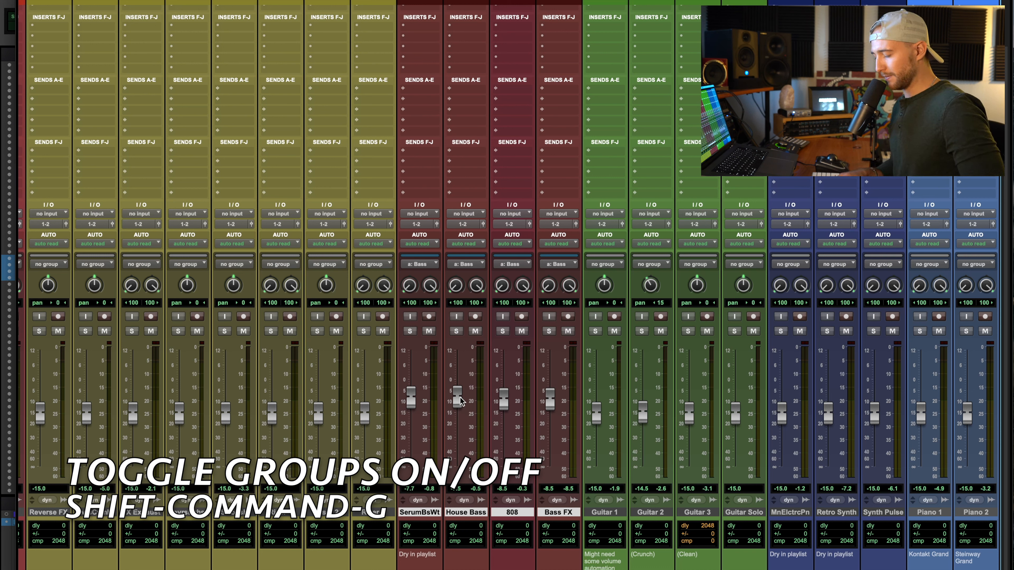
Step: Raise only the House Bass fader with groups suspended, and lower the re-enabled Bass group's faders until Serum BassWet is at -13.8 dB
key(shift+super+g)
mouse_move(460, 402)
mouse_down()
mouse_move(461, 379)
mouse_move(461, 392)
mouse_up()
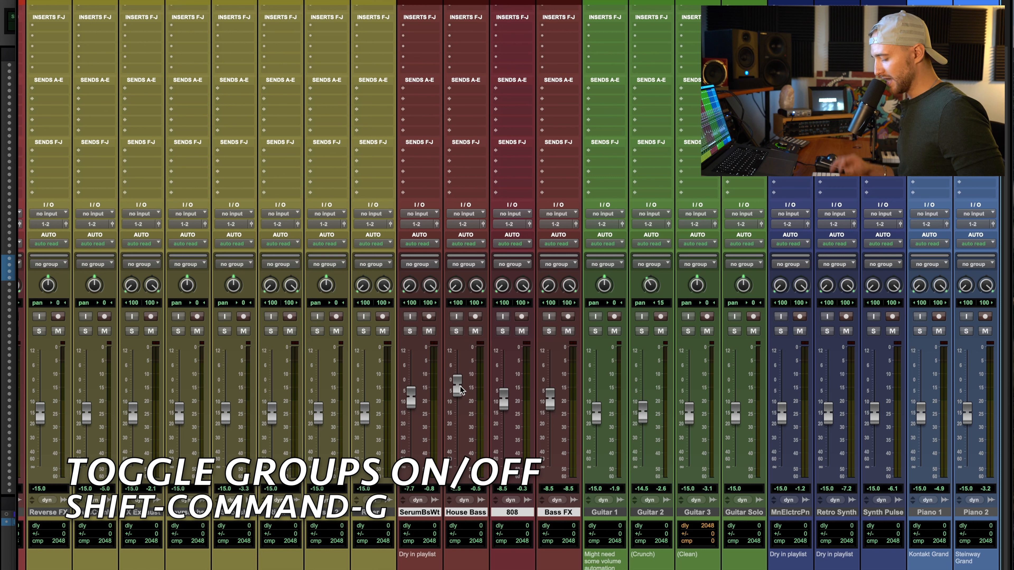
key(shift+super+g)
mouse_move(461, 390)
mouse_down()
mouse_move(461, 376)
mouse_move(459, 398)
mouse_up()
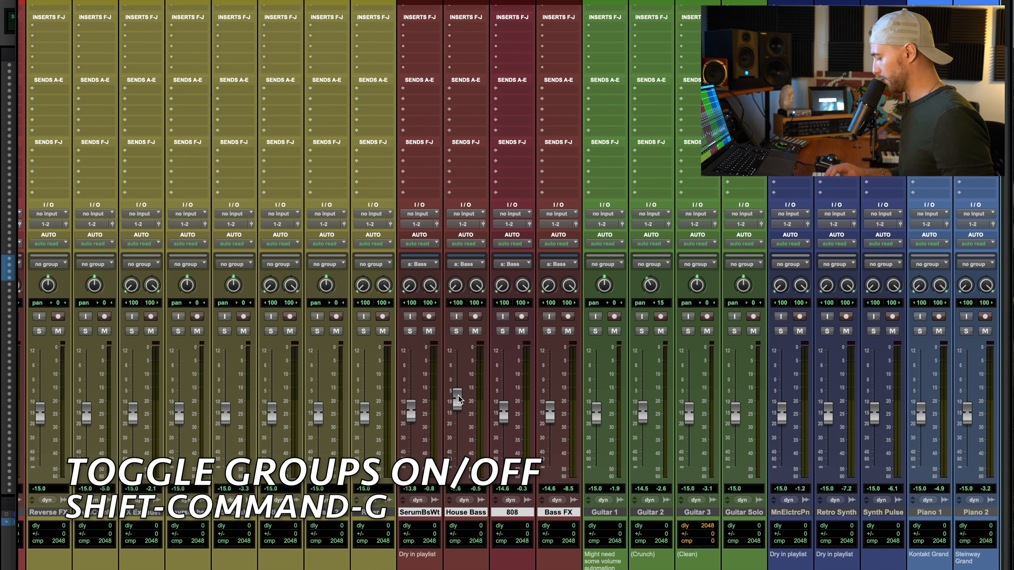
Step: In the Edit window, duplicate the Snare Wide track once, including its alternate playlists and automation
key(super+equal)
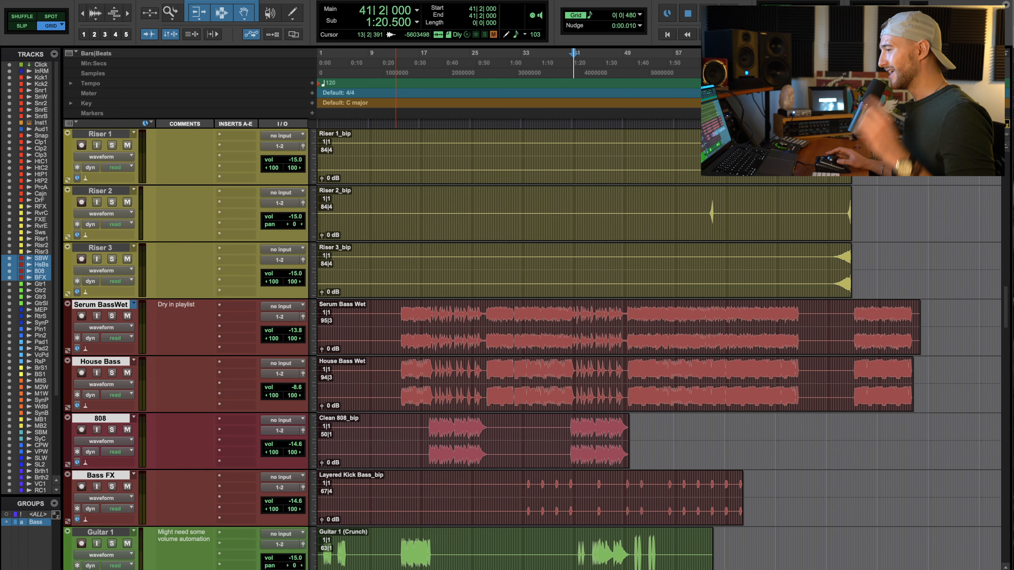
scroll(120, 379, down, 3)
scroll(103, 362, up, 2)
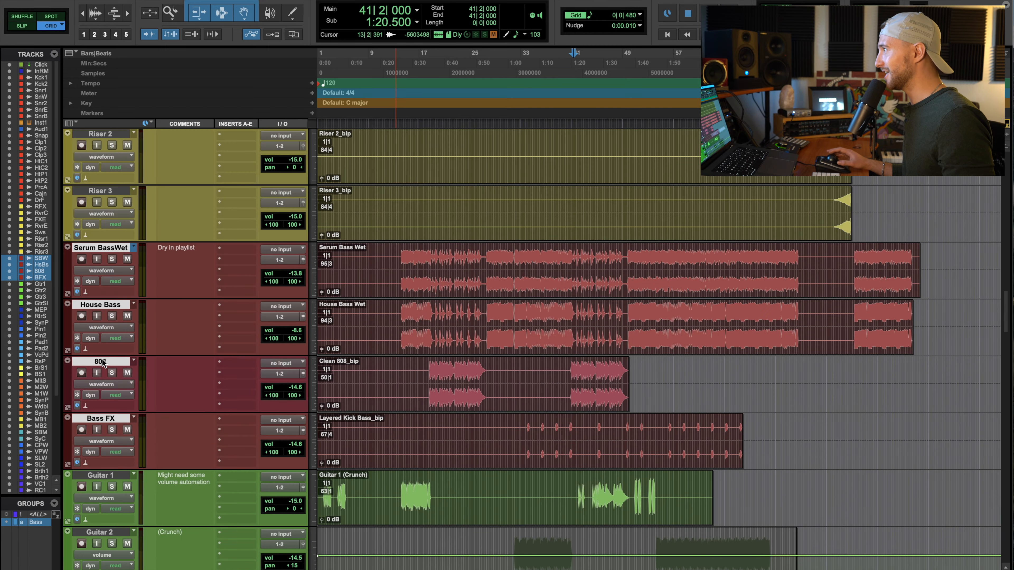
scroll(101, 359, up, 15)
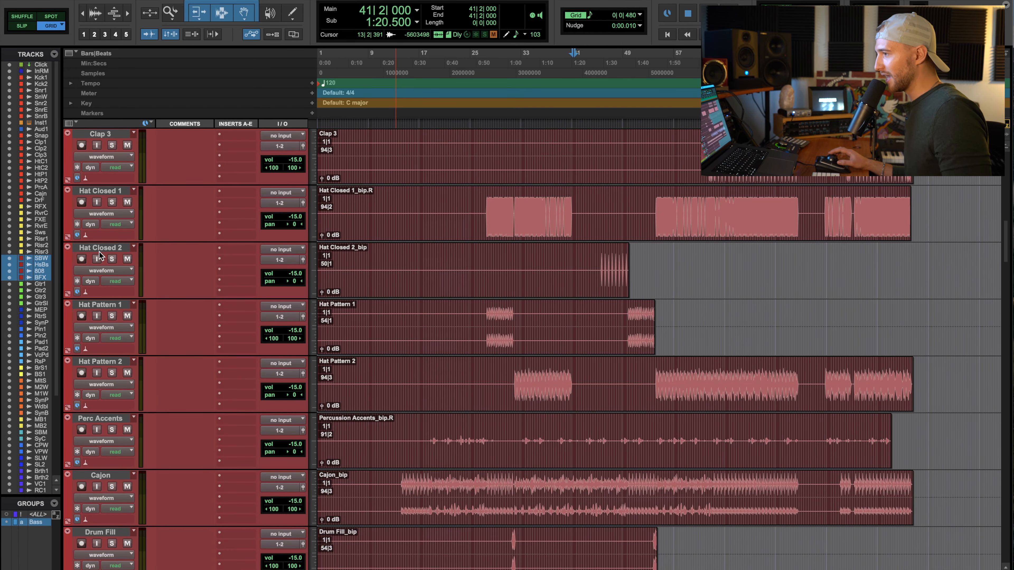
scroll(103, 226, up, 2)
scroll(103, 226, down, 4)
scroll(103, 226, up, 6)
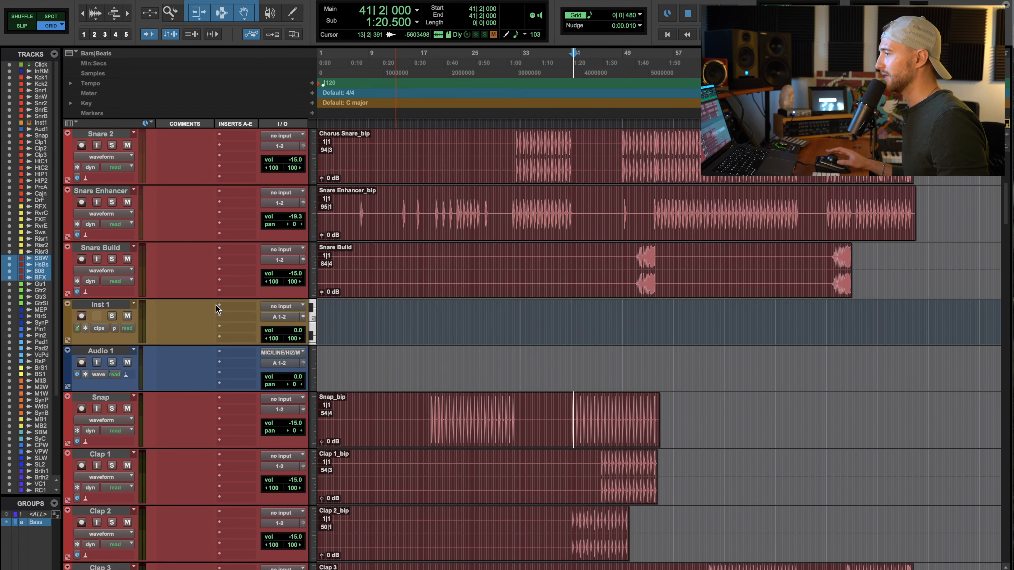
scroll(195, 275, up, 3)
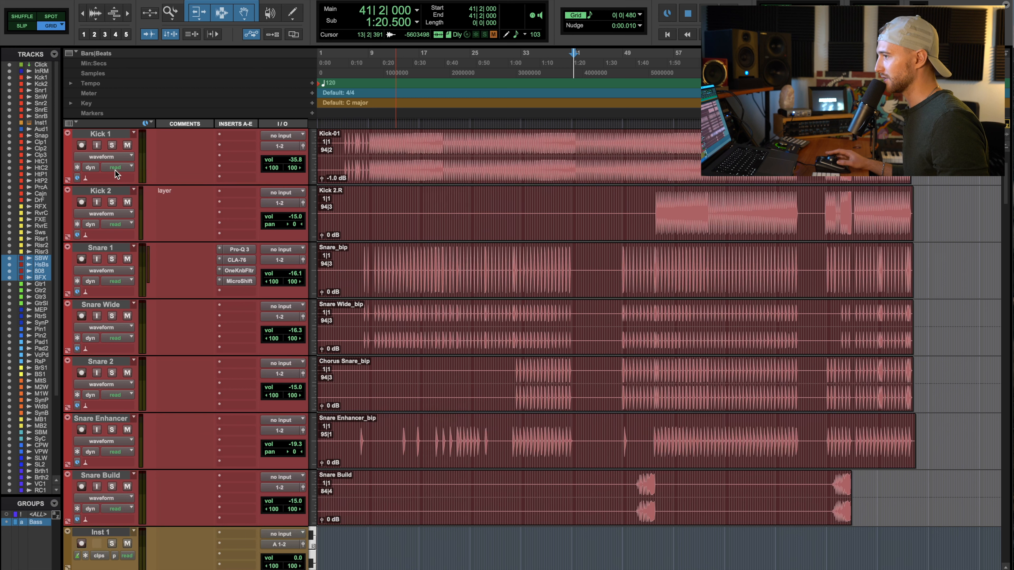
click(114, 306)
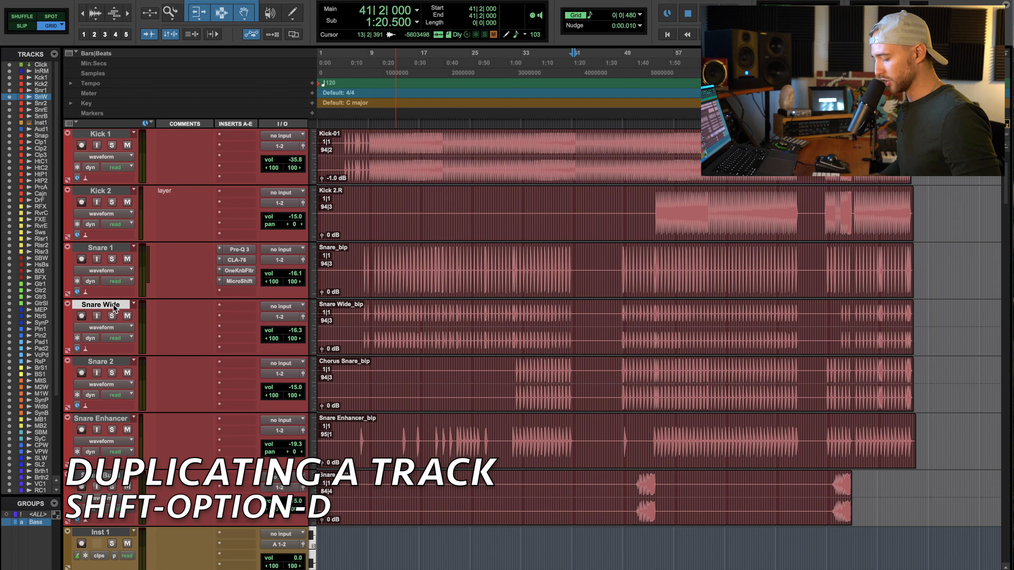
key(shift+alt+d)
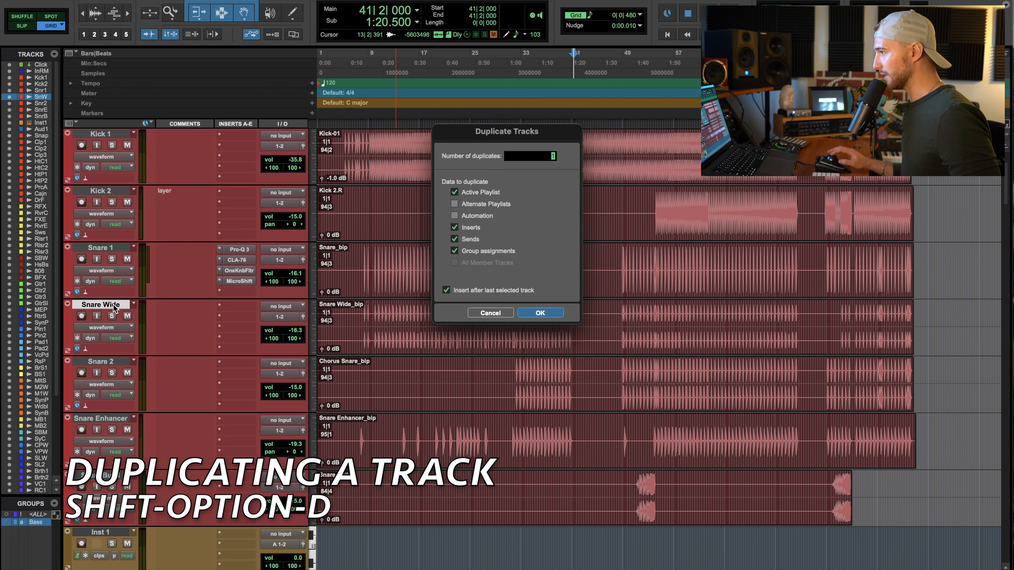
click(455, 204)
click(455, 216)
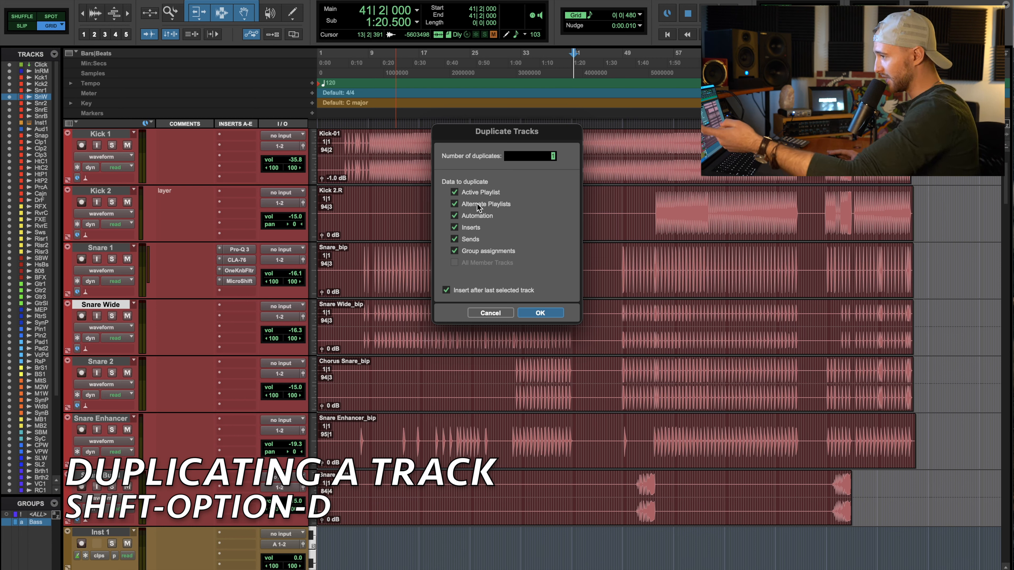
click(454, 205)
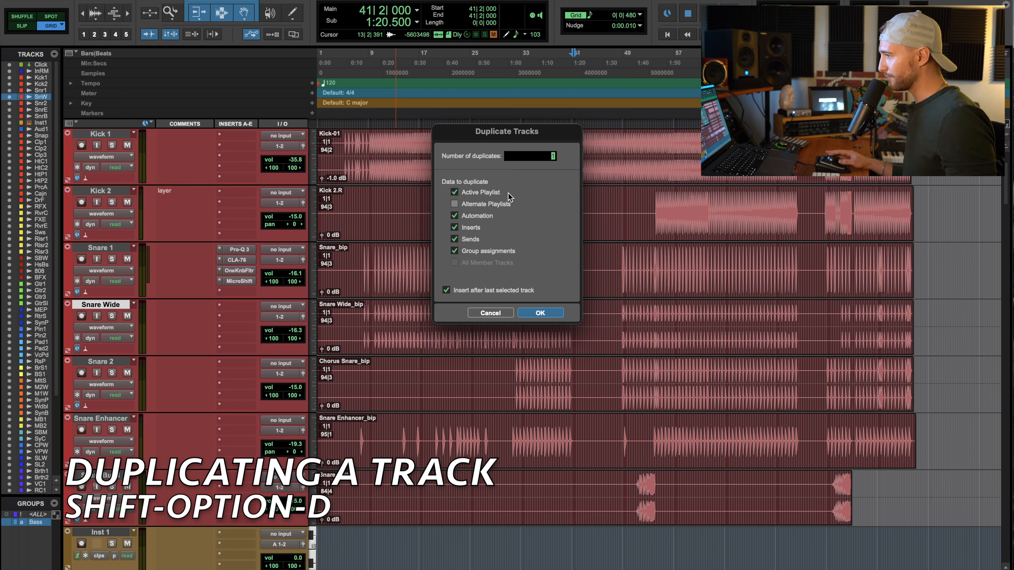
click(454, 205)
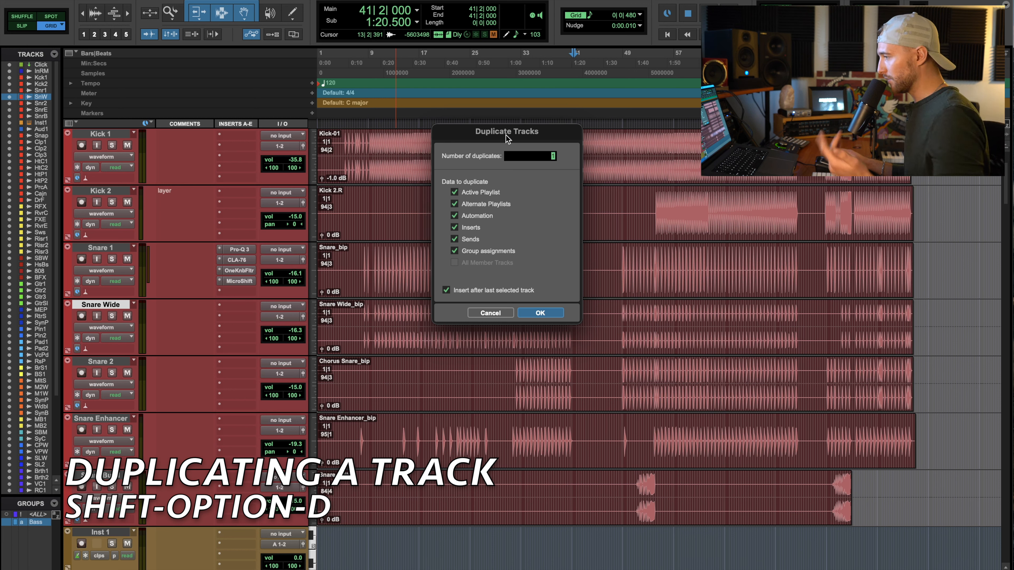
click(541, 313)
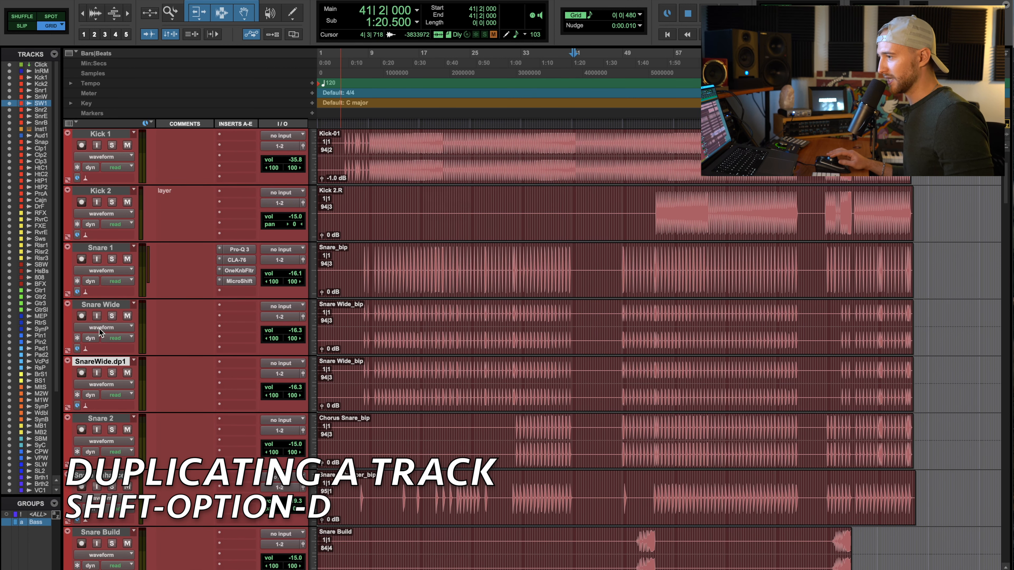
Step: Duplicate the Hat Pattern 1 track once
scroll(153, 369, down, 10)
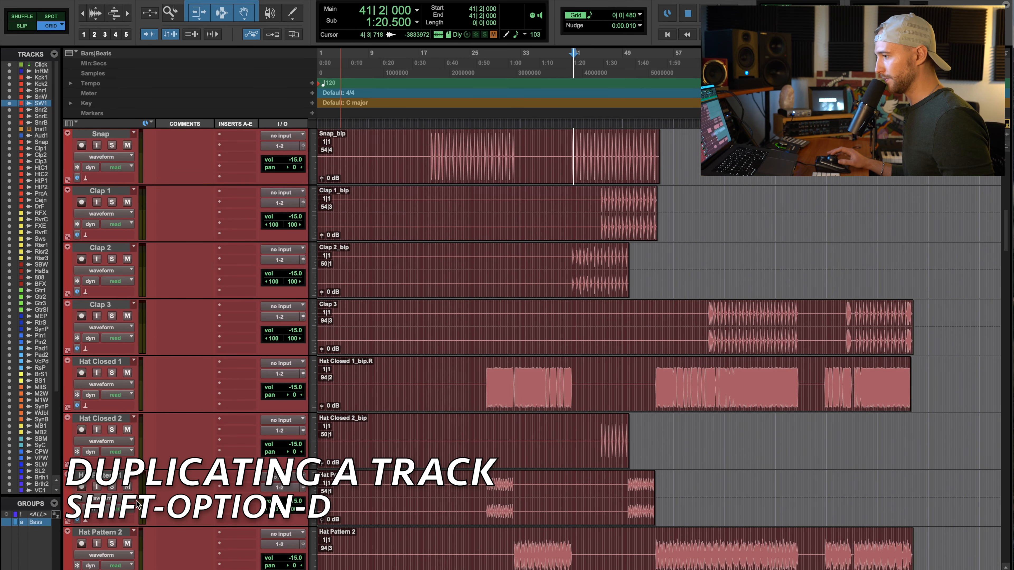
click(108, 476)
scroll(108, 459, down, 2)
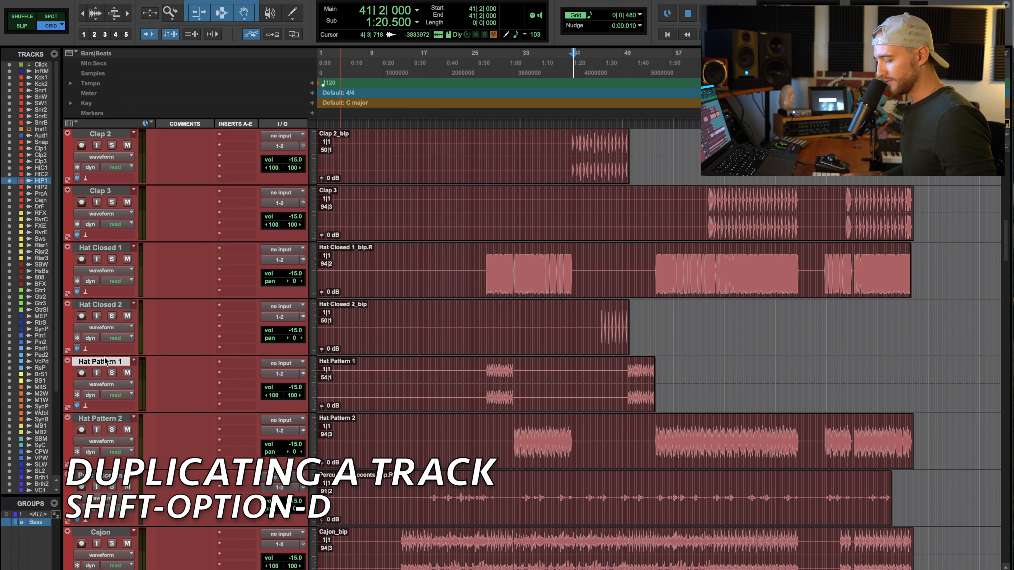
key(shift+alt+d)
key(Return)
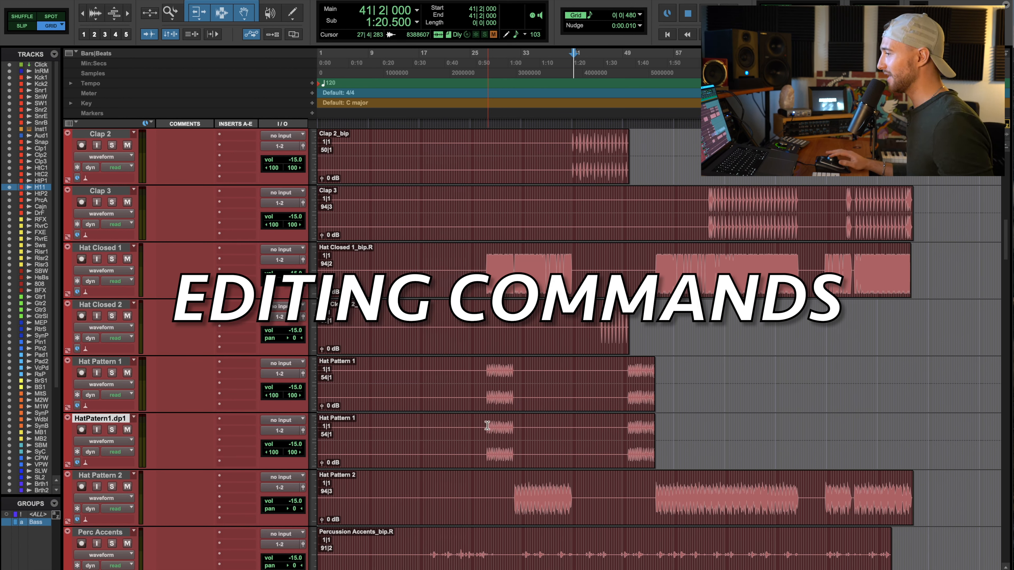
Step: Split the Snare 1 clip at 23|4|480
scroll(487, 425, up, 10)
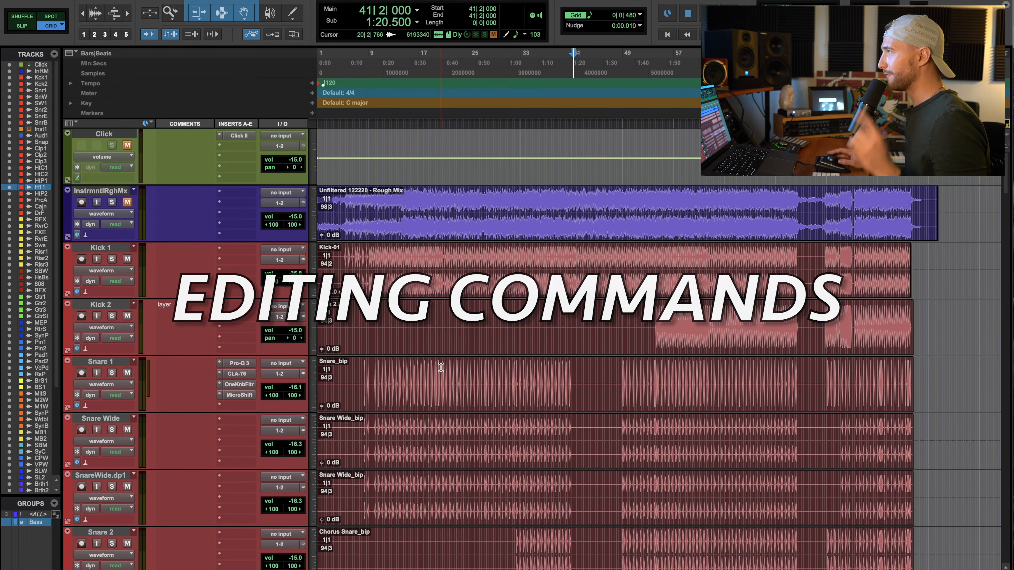
scroll(440, 368, down, 3)
click(464, 262)
key(super+bracketright)
key(super+bracketright)
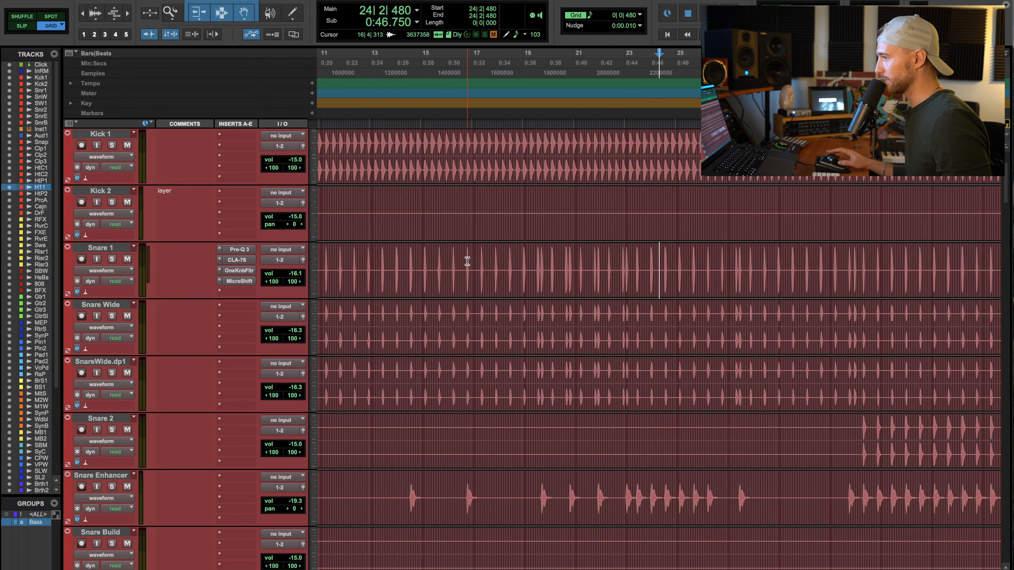
key(super+bracketright)
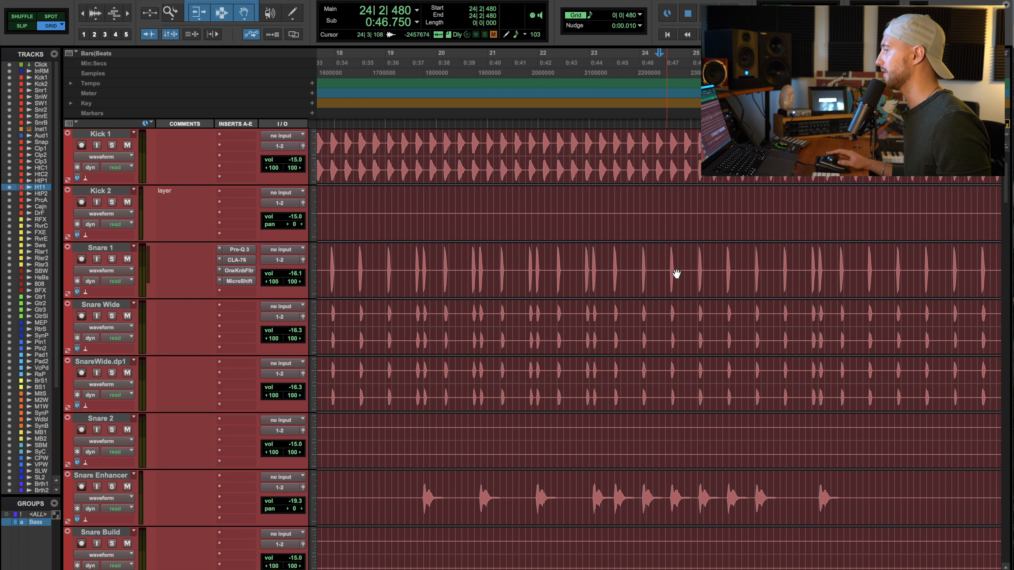
click(631, 261)
key(b)
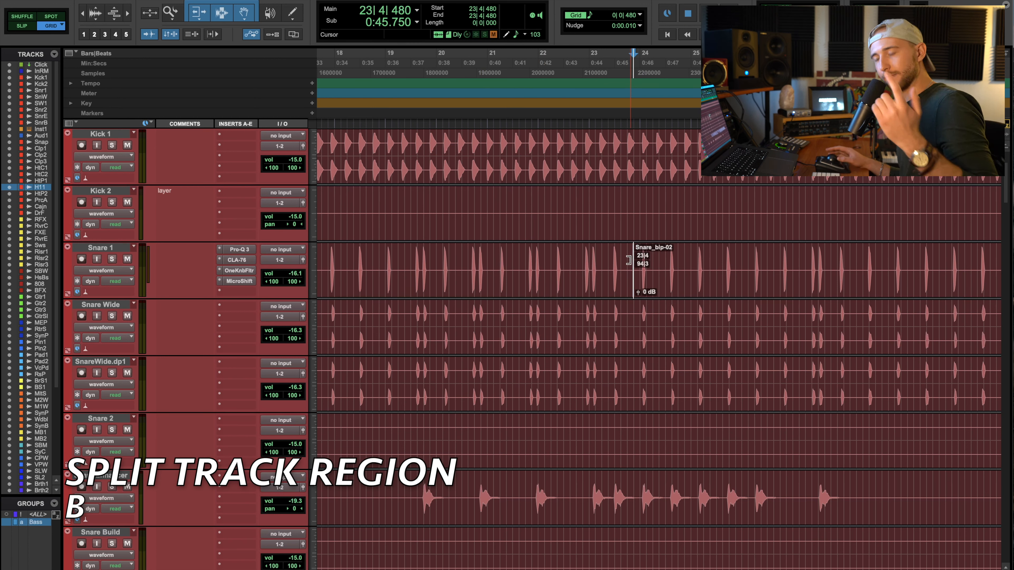
Step: Split the Snare Enhancer clip at 22|3|480 and select the clip after the split
scroll(647, 266, down, 5)
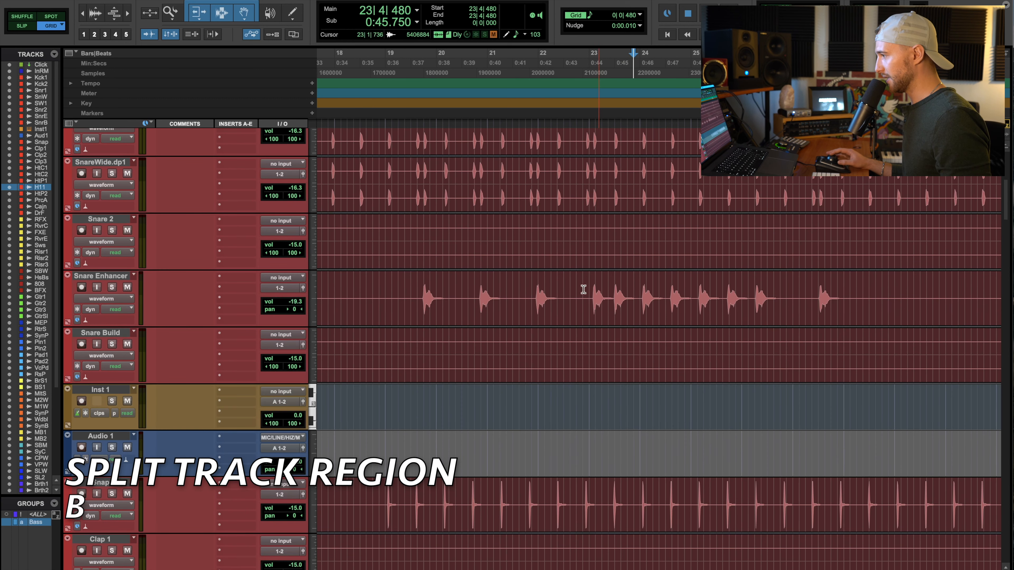
click(569, 289)
key(b)
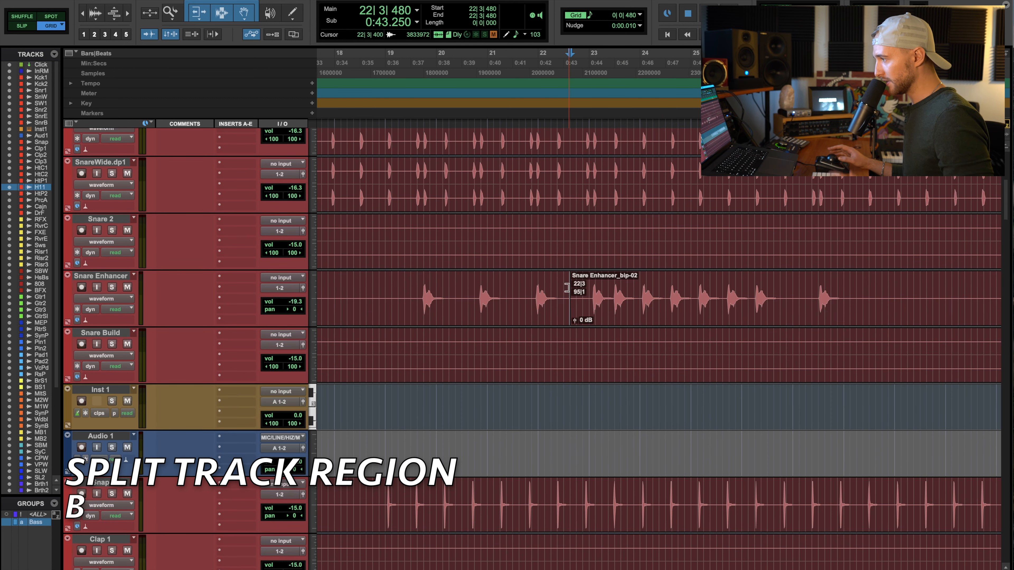
drag(579, 311, 640, 311)
click(608, 296)
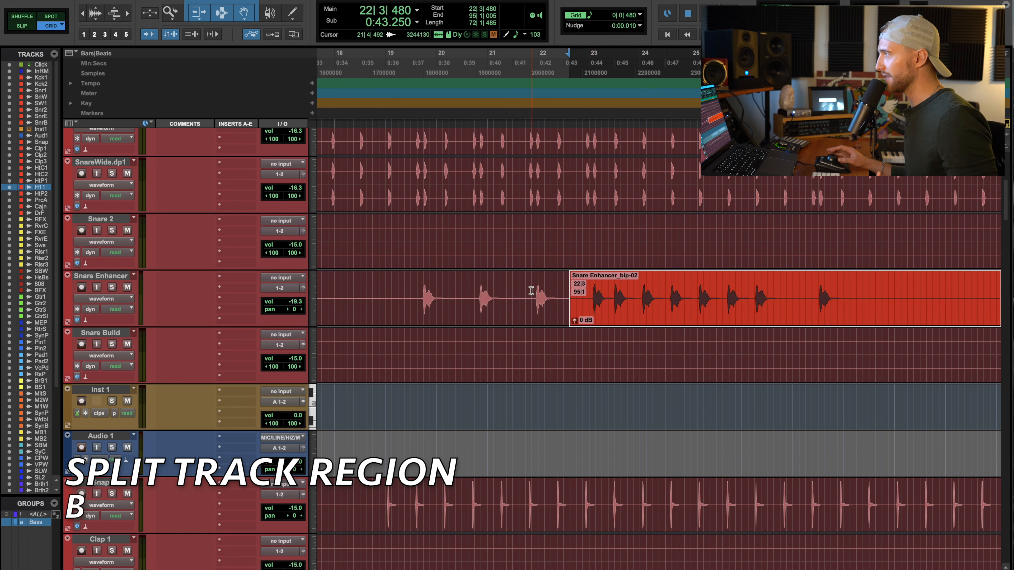
Step: Select the Snare Enhancer track and highlight its audio from 5|4|000 to 17|3|480
click(487, 285)
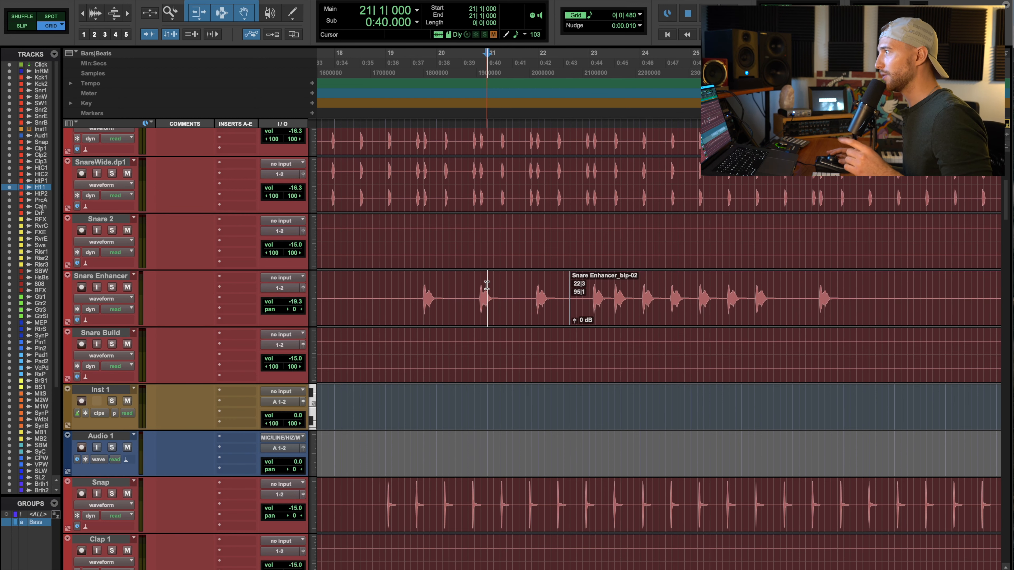
key(r)
key(r)
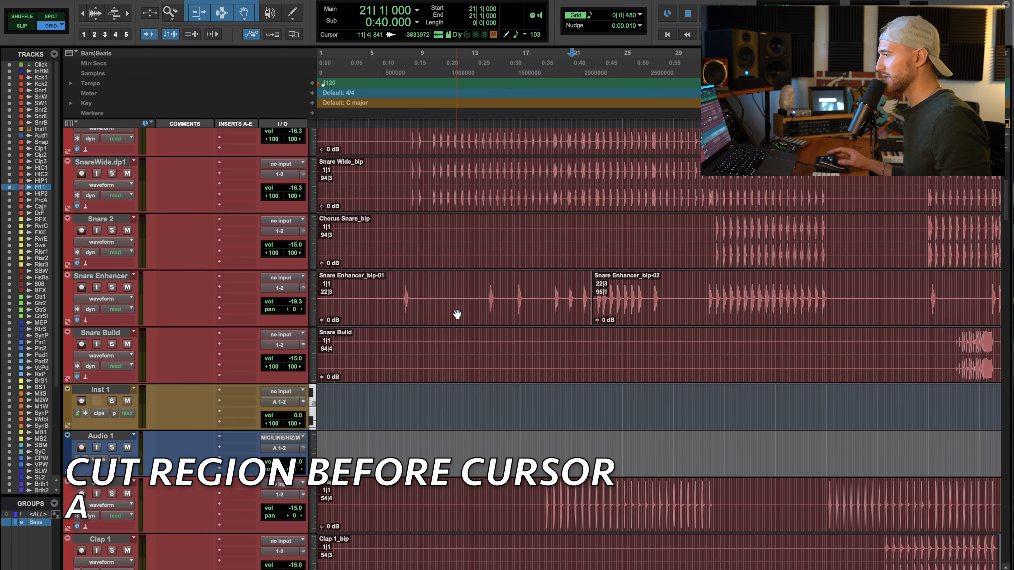
click(102, 276)
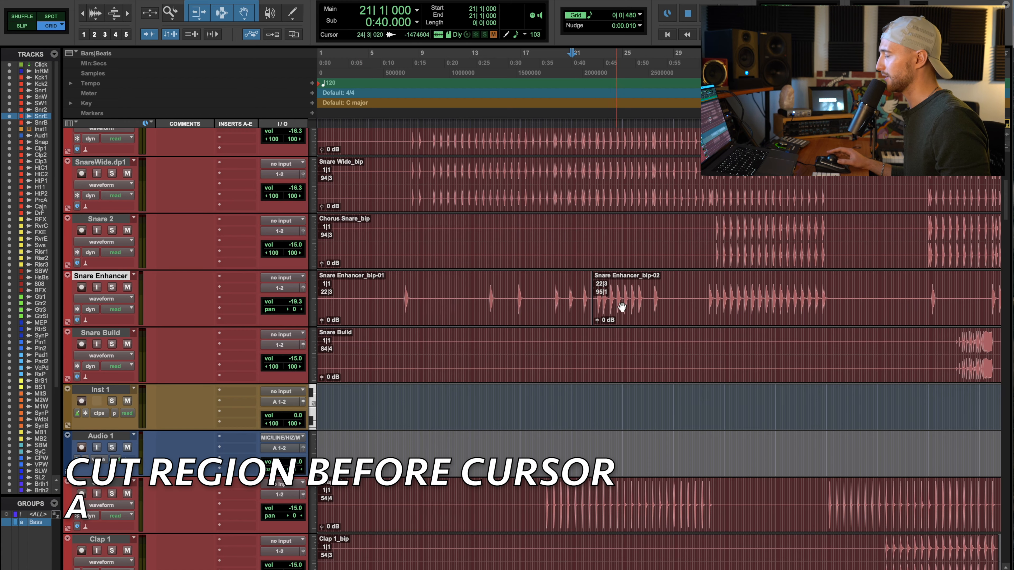
key(t)
key(t)
scroll(622, 307, left, 10)
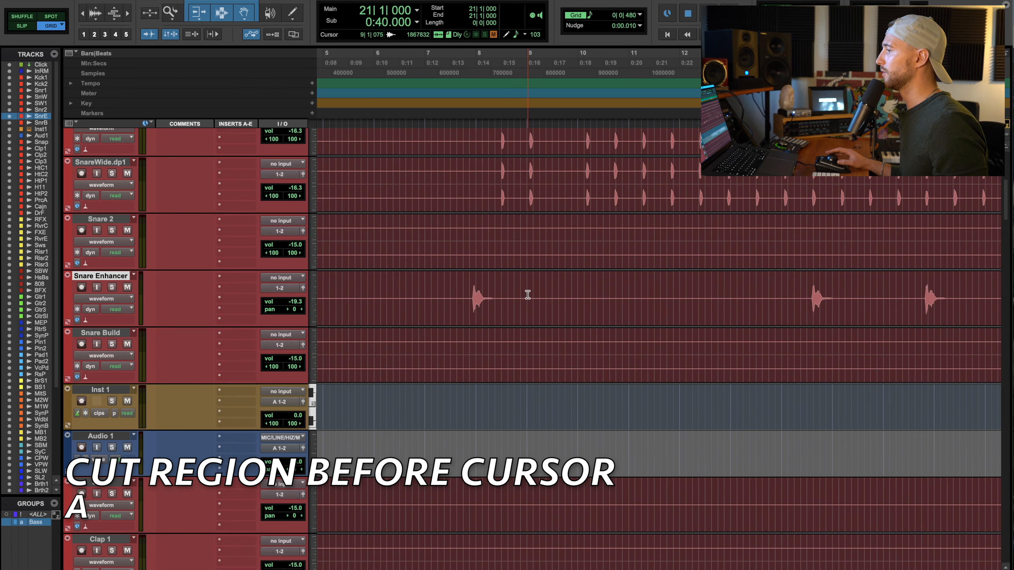
key(r)
scroll(528, 297, down, 1)
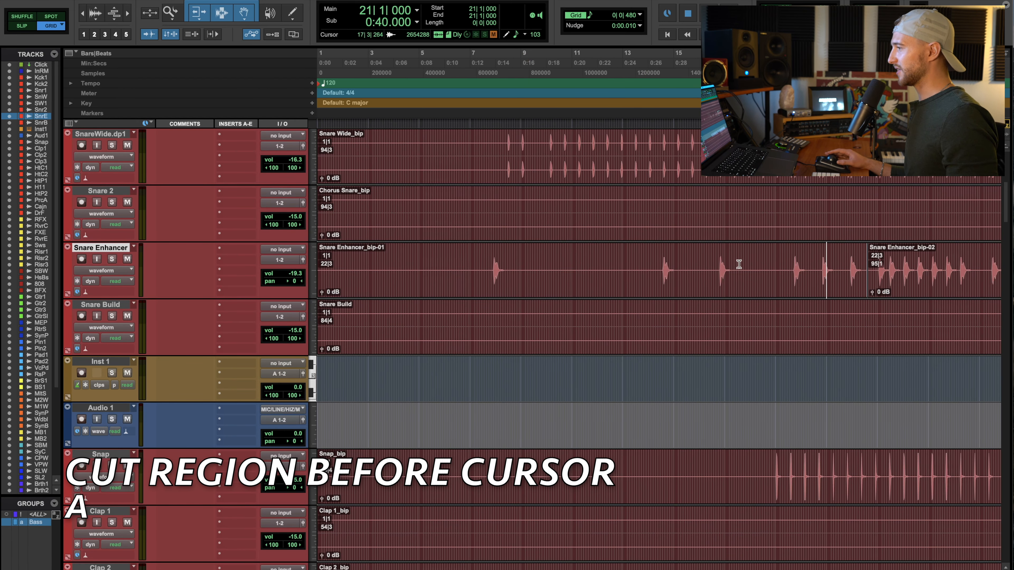
drag(739, 265, 439, 264)
scroll(754, 277, right, 5)
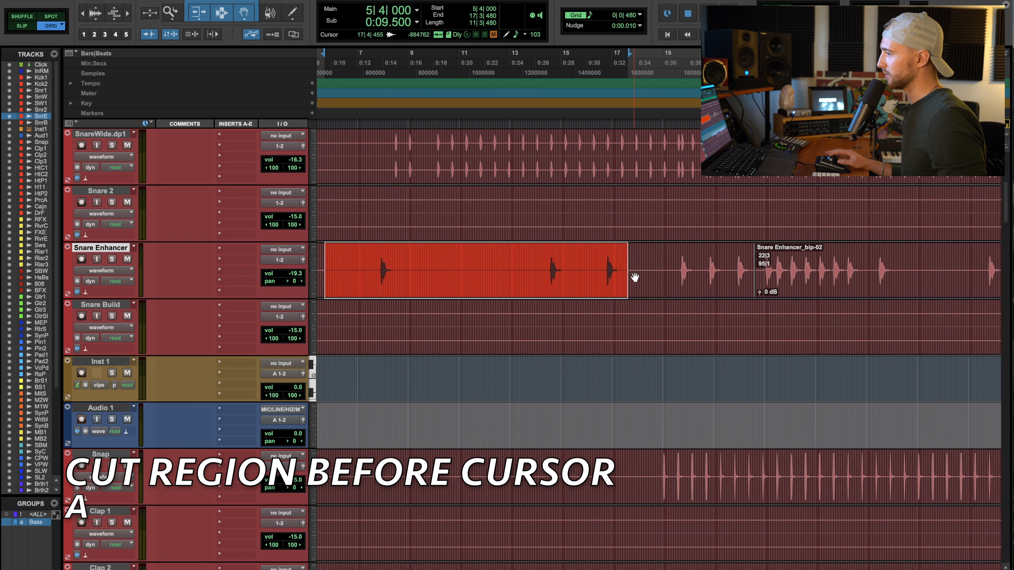
Step: Split the Snare Enhancer clip at 18|1|000, delete the portion before the split, and undo these edits
click(637, 270)
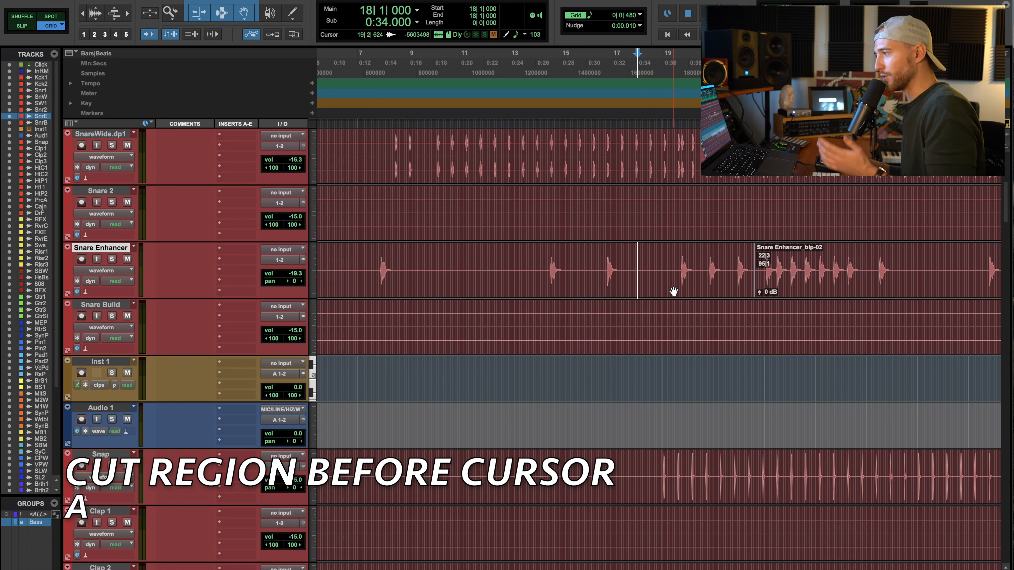
key(a)
click(621, 286)
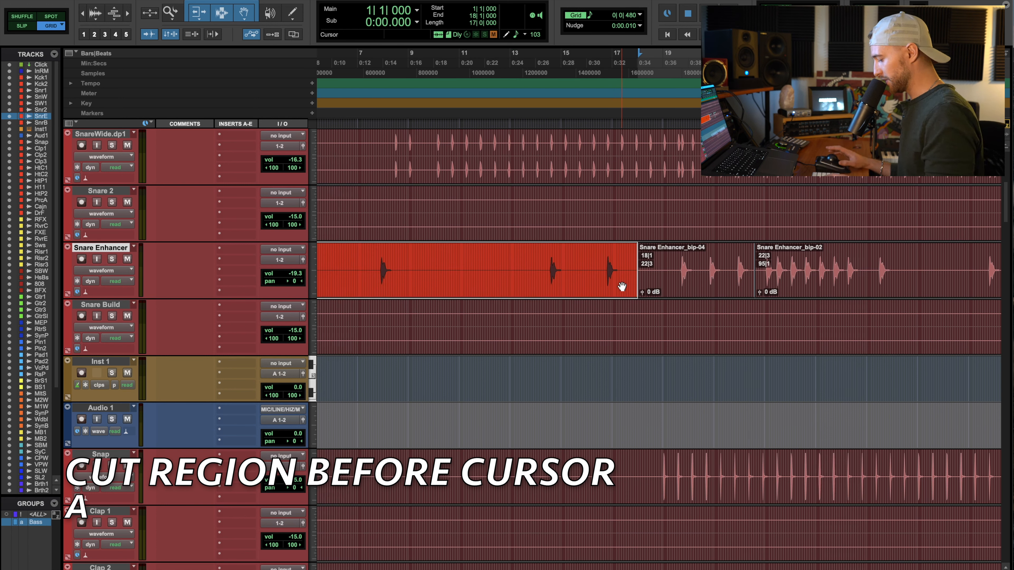
key(Delete)
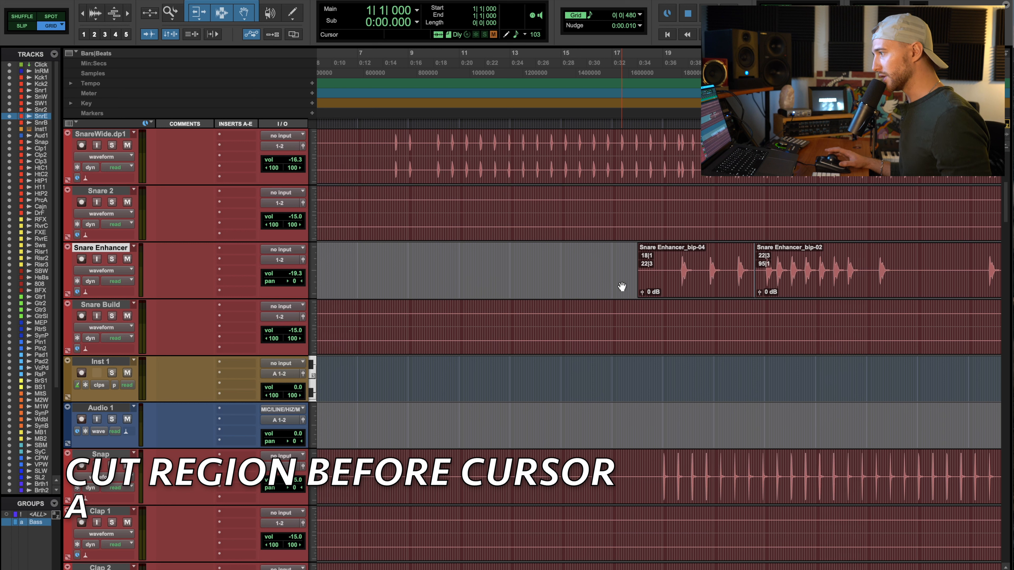
key(super+z)
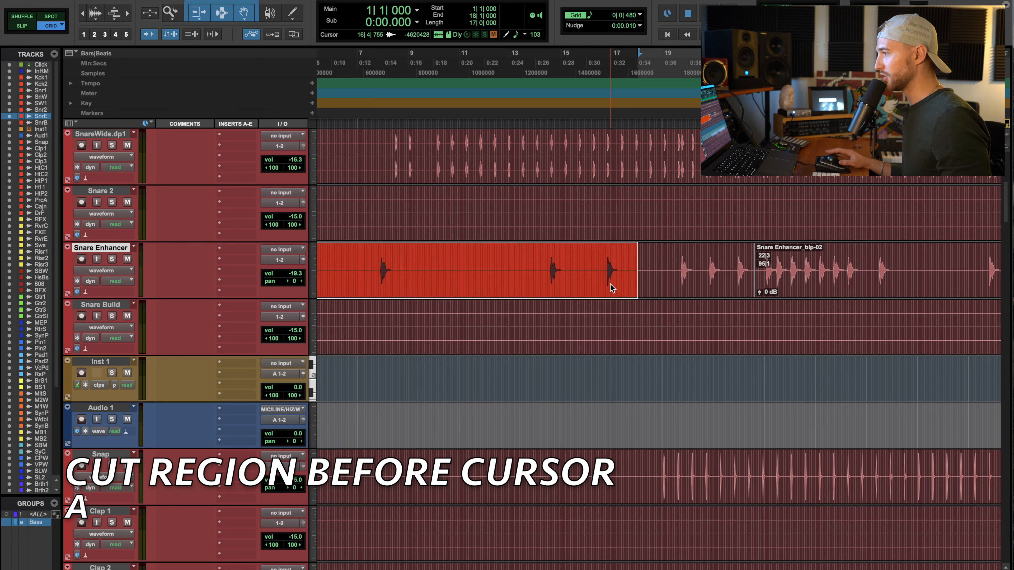
Step: Trim the first Snare Enhancer clip's start to 18|2|480, removing everything before that point
click(646, 255)
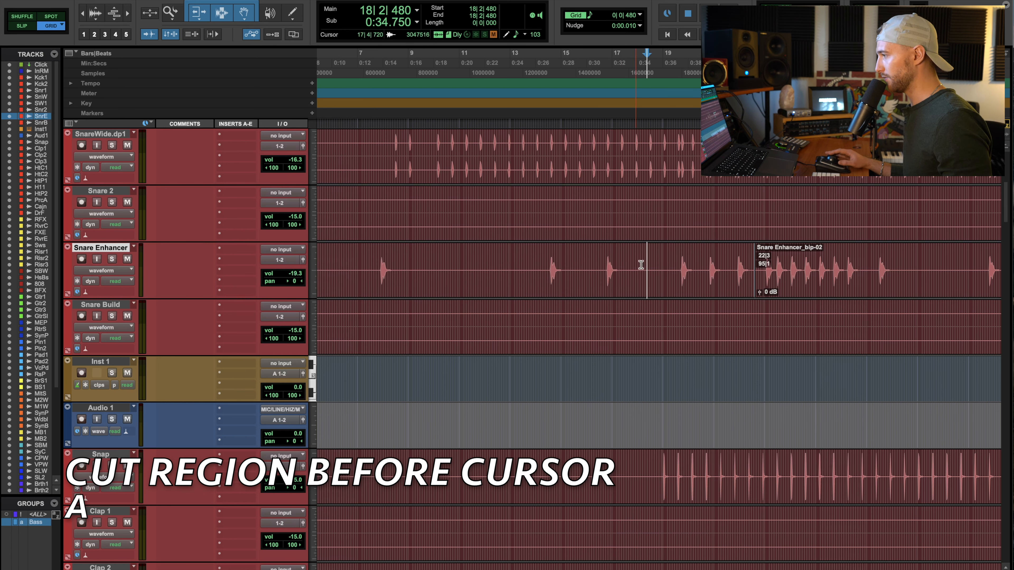
key(a)
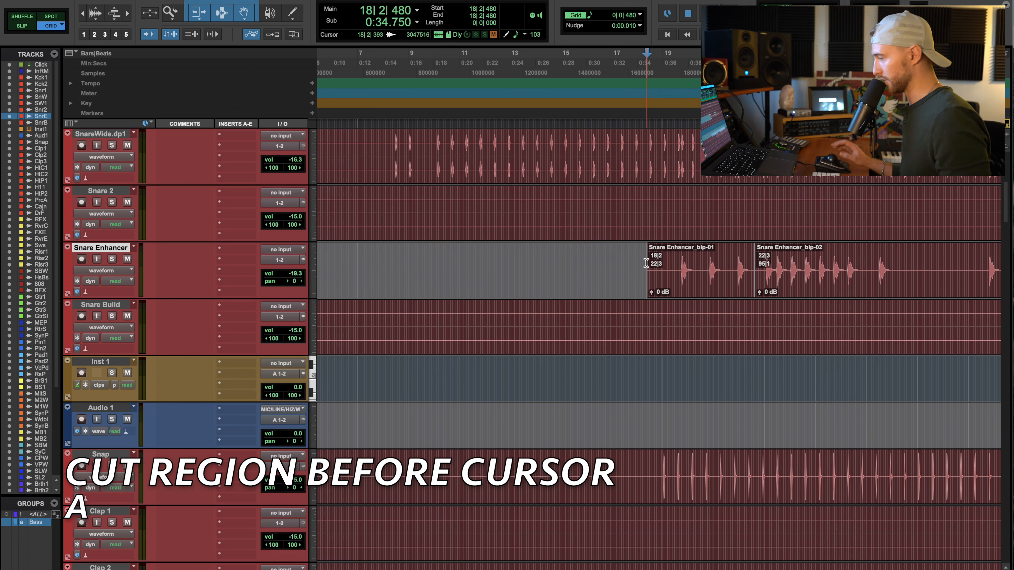
Step: Trim the first Snare Enhancer clip's end to 20|3|000, removing everything after that point, and undo the trim
click(701, 264)
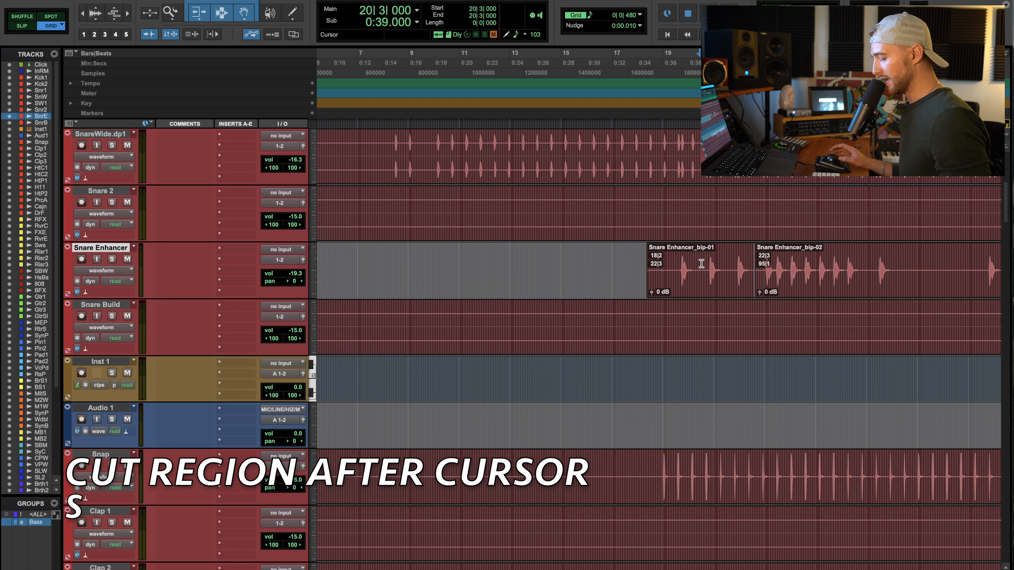
key(s)
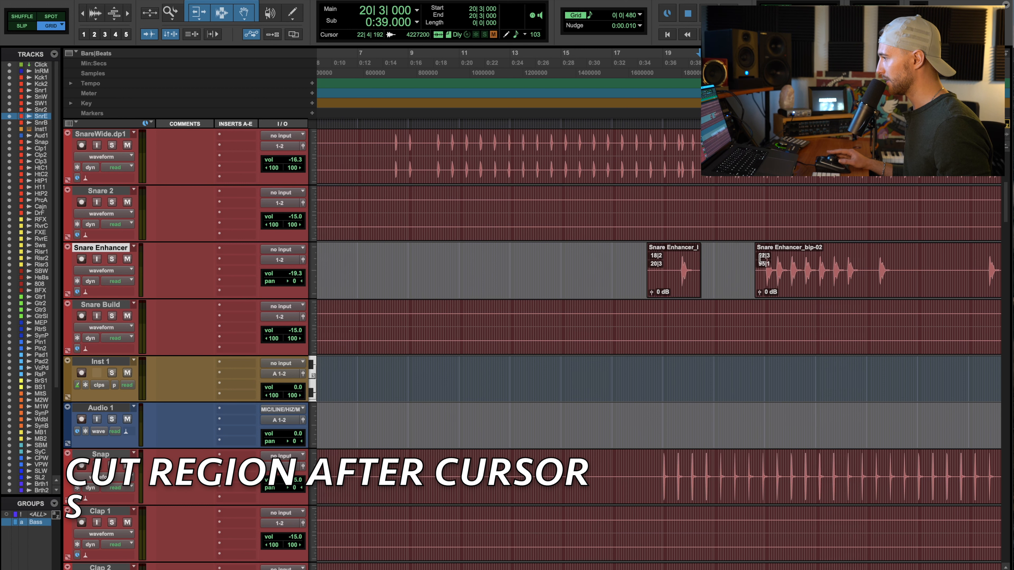
key(super+z)
Step: Trim the second Snare Enhancer clip's end to 44|2|000, and undo both this trim and the first clip's start trim
scroll(761, 259, right, 4)
key(r)
key(r)
click(575, 263)
click(592, 264)
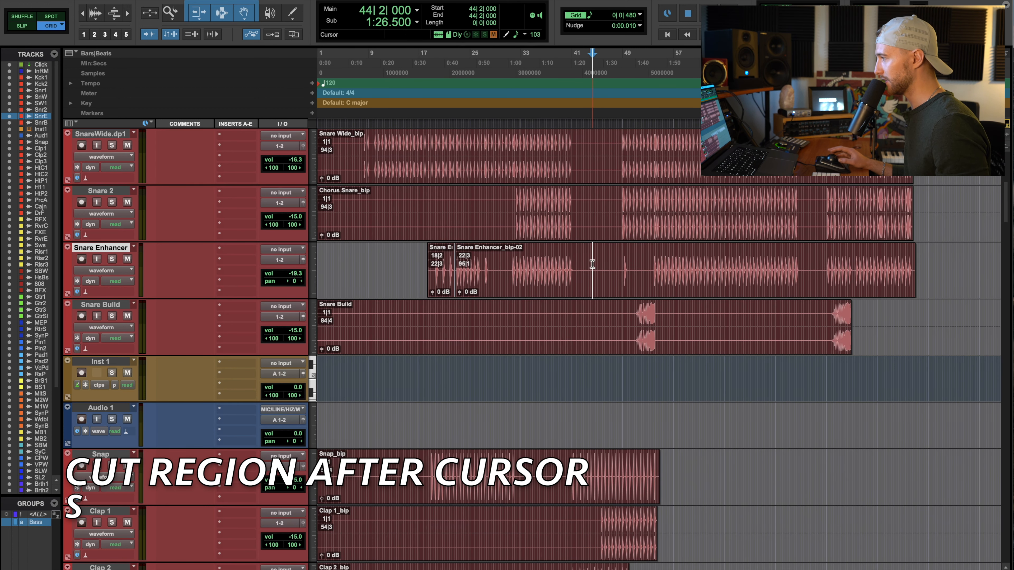
key(s)
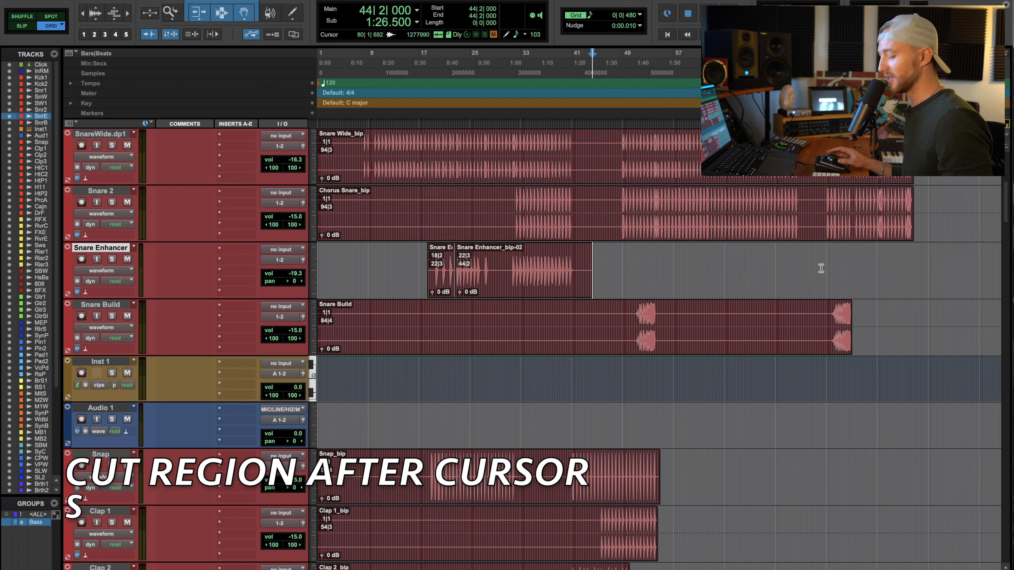
key(super+z)
key(super+z)
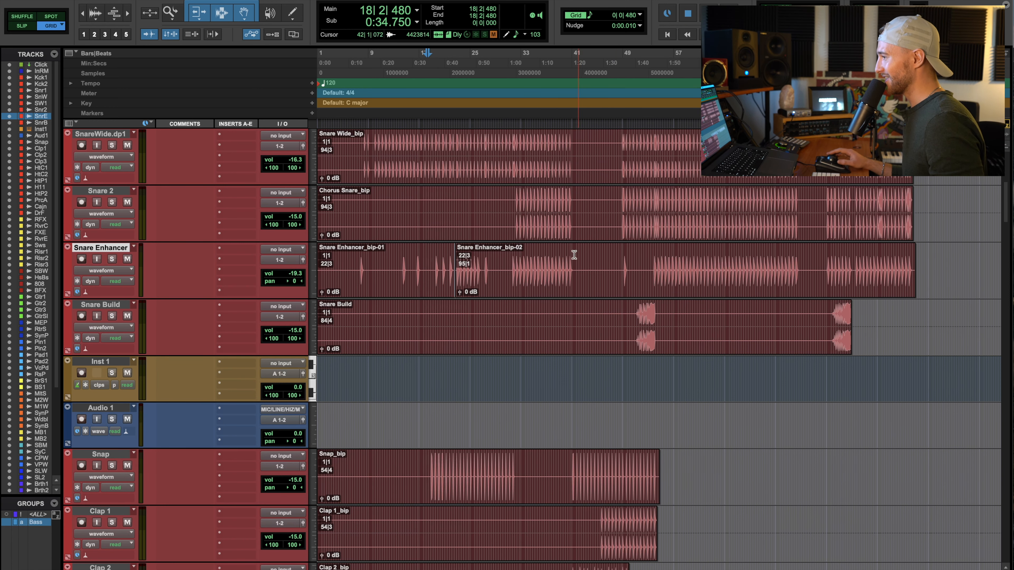
Step: Select the Kick 1 audio from 73|4|480 to 82|3|480, and replace the selection with an edit point at 76|3|480
scroll(574, 255, up, 6)
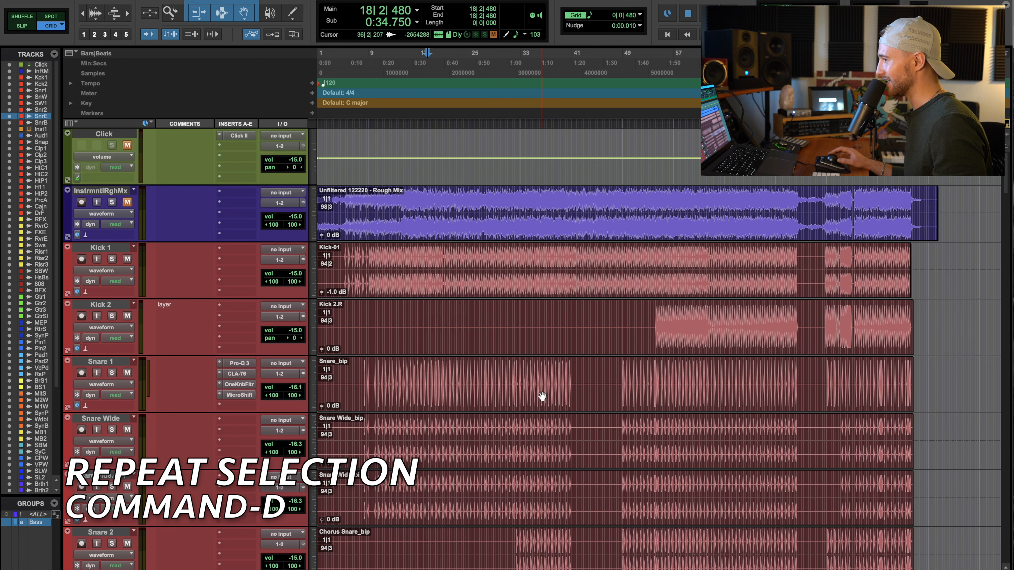
scroll(702, 351, right, 5)
drag(560, 265, 616, 268)
key(super+bracketright)
key(super+bracketright)
key(super+bracketright)
key(super+bracketright)
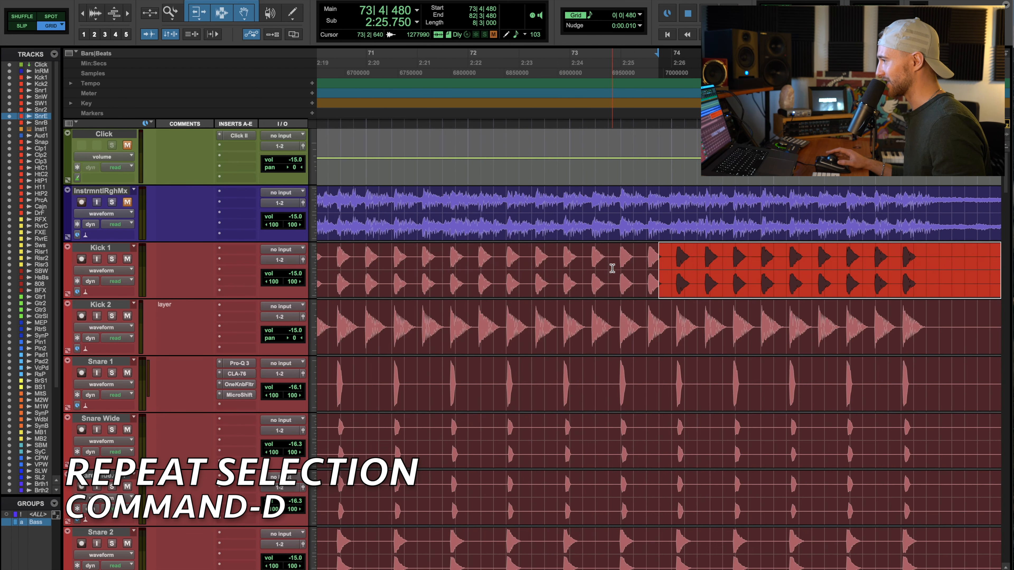
scroll(611, 268, right, 5)
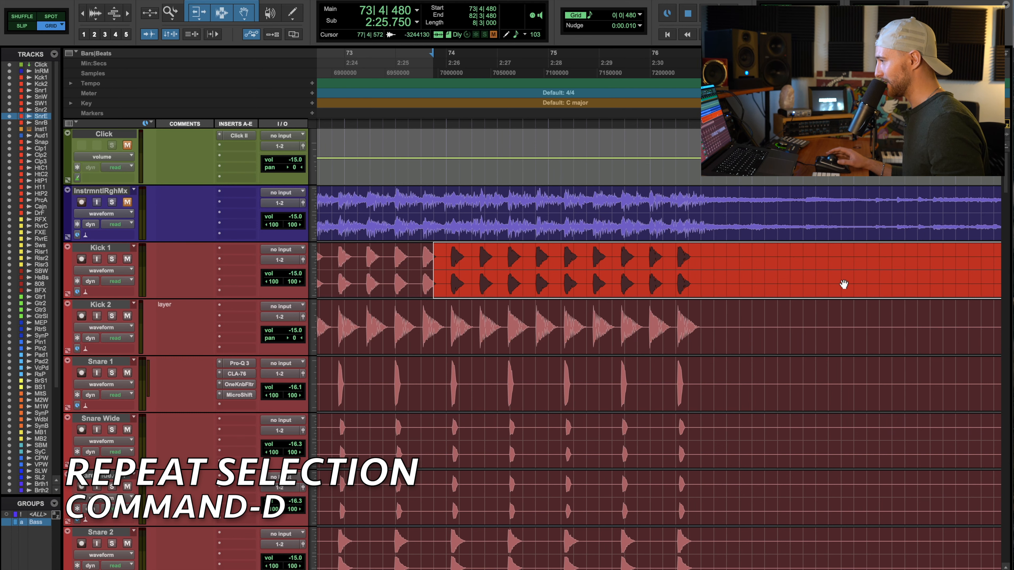
click(718, 256)
key(super+bracketleft)
key(super+bracketleft)
key(super+bracketleft)
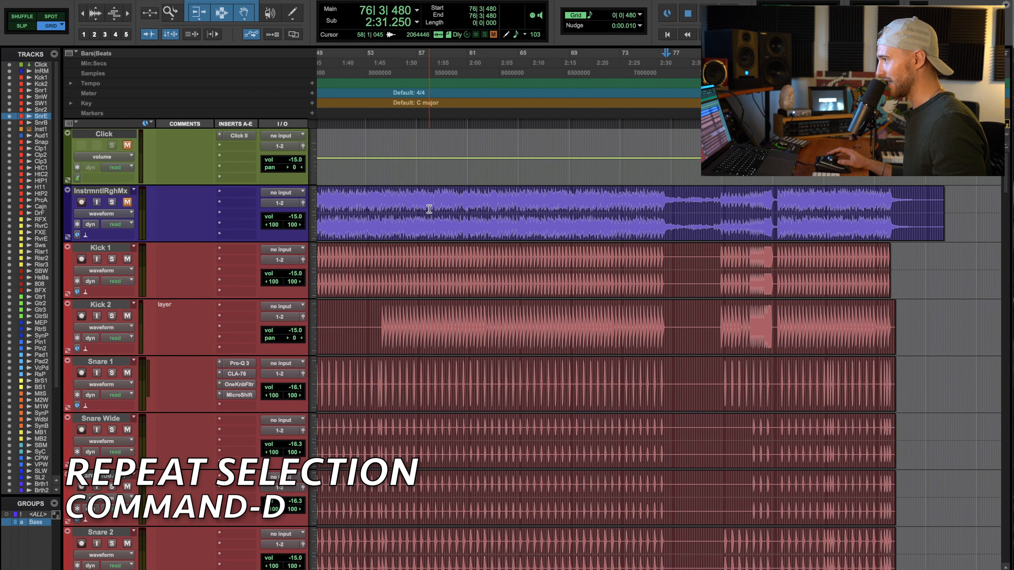
Step: Select the Kick 1 audio across the quiet section, from 75|2|000 to 83|2|000
scroll(448, 233, right, 2)
scroll(450, 235, right, 15)
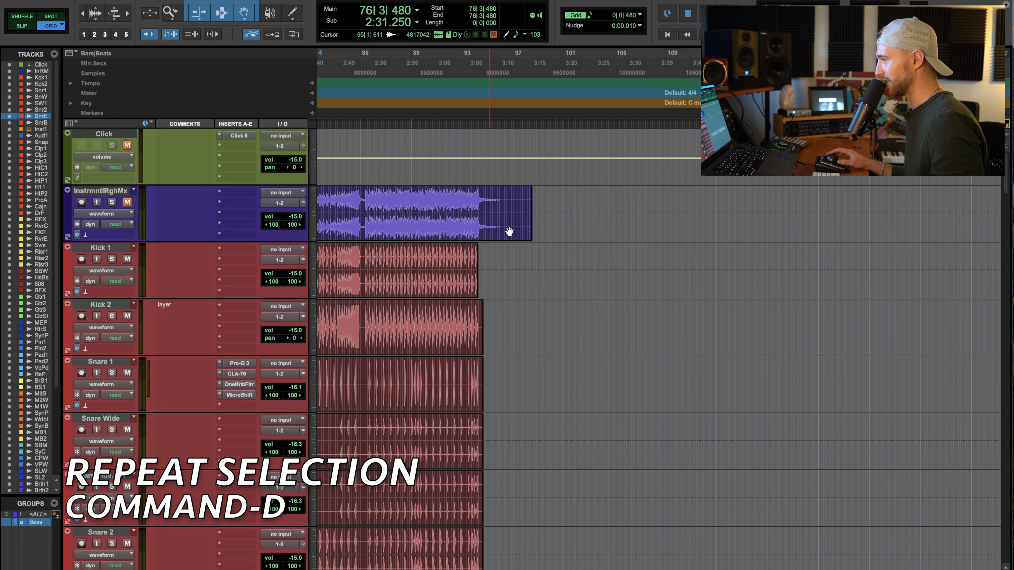
scroll(505, 231, left, 5)
drag(452, 260, 567, 265)
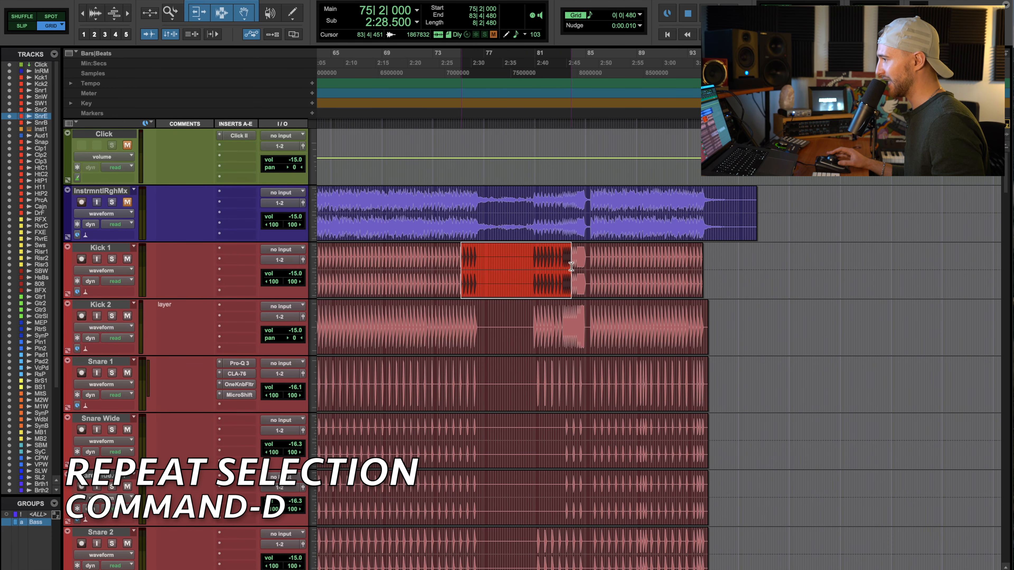
key(super+bracketleft)
key(super+bracketleft)
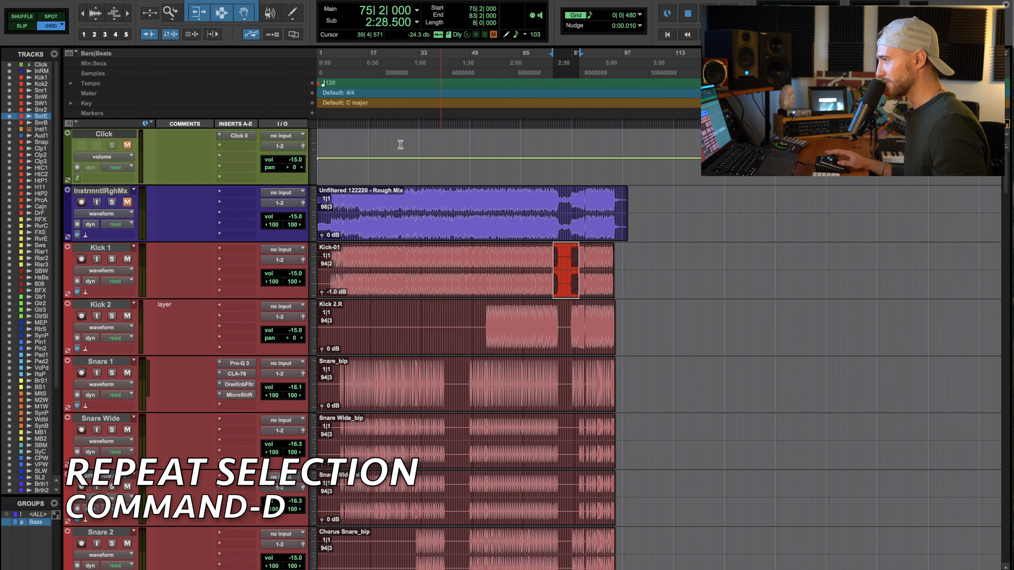
Step: Add a tempo change of 108 BPM at the selection start, snapped to the bar
click(313, 83)
text(10000)
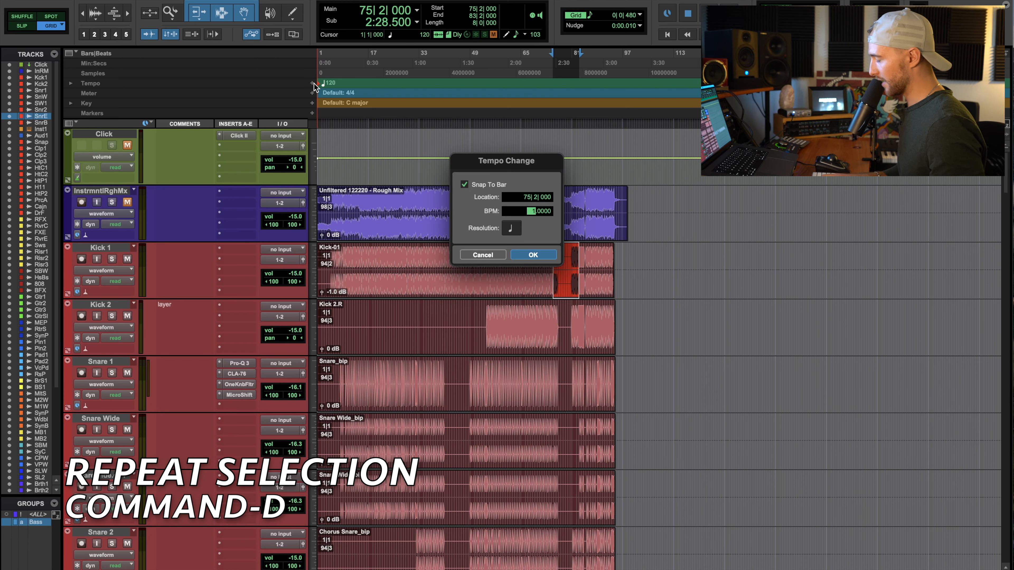
key(Return)
Step: Move the 108 BPM tempo change back to the start of the session
click(557, 263)
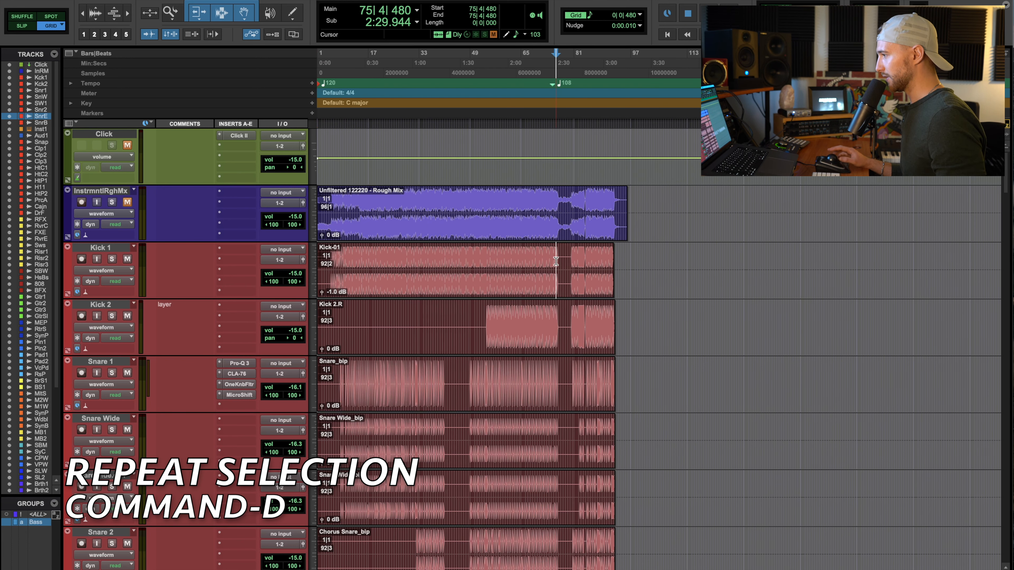
key(super+bracketright)
key(super+bracketright)
key(super+bracketright)
key(super+bracketleft)
key(super+bracketleft)
key(super+bracketleft)
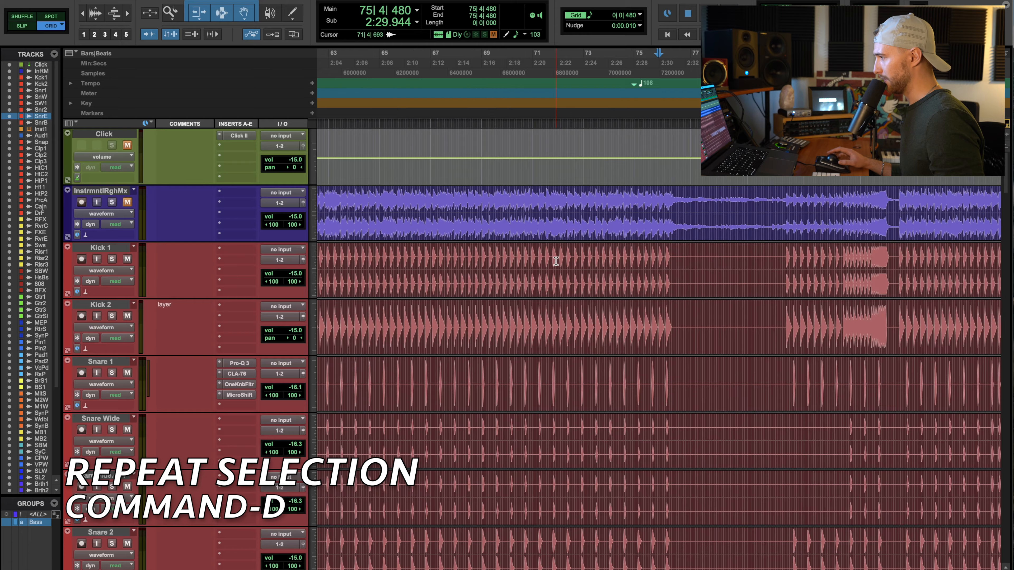
key(super+bracketleft)
key(super+bracketleft)
key(super+bracketleft)
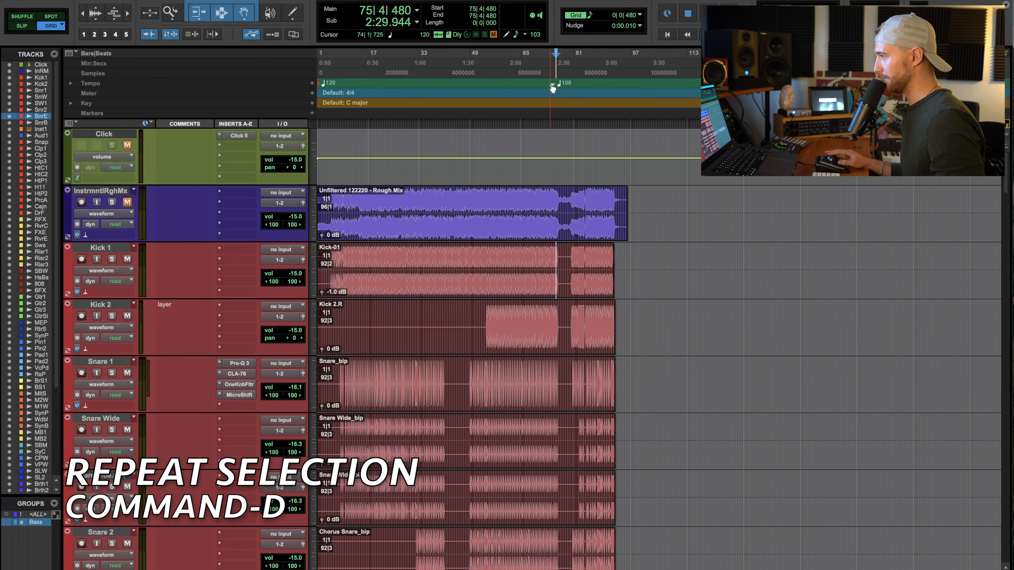
drag(553, 88, 283, 87)
Step: Select the last kick hits before the quiet section on Kick 1, from 67|4|000 to 69|1|000
click(544, 255)
key(super+bracketright)
key(super+bracketright)
key(super+bracketright)
key(super+bracketright)
key(super+bracketright)
key(super+bracketright)
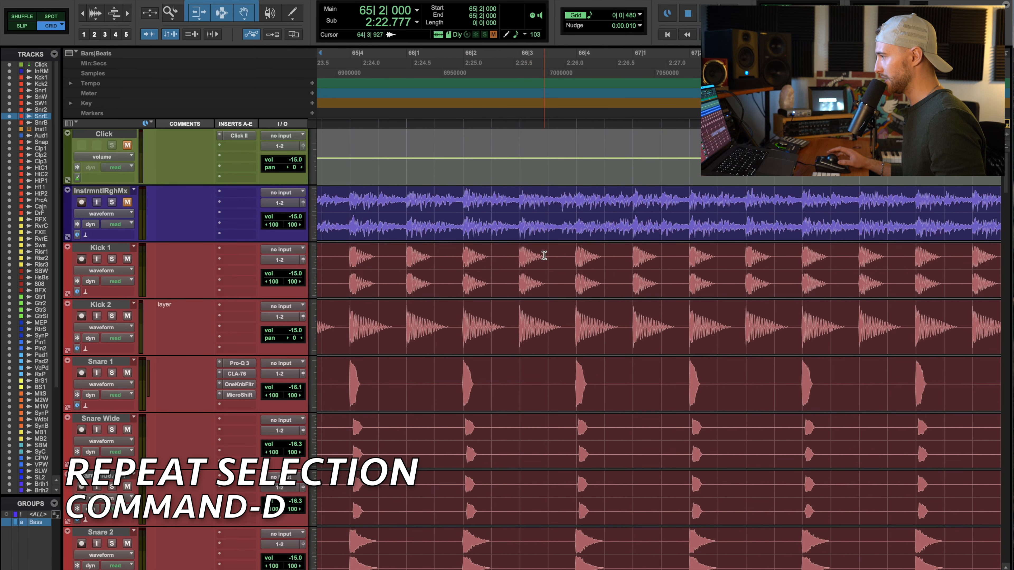
scroll(558, 266, right, 3)
drag(373, 253, 718, 263)
click(714, 267)
drag(436, 259, 716, 260)
click(706, 261)
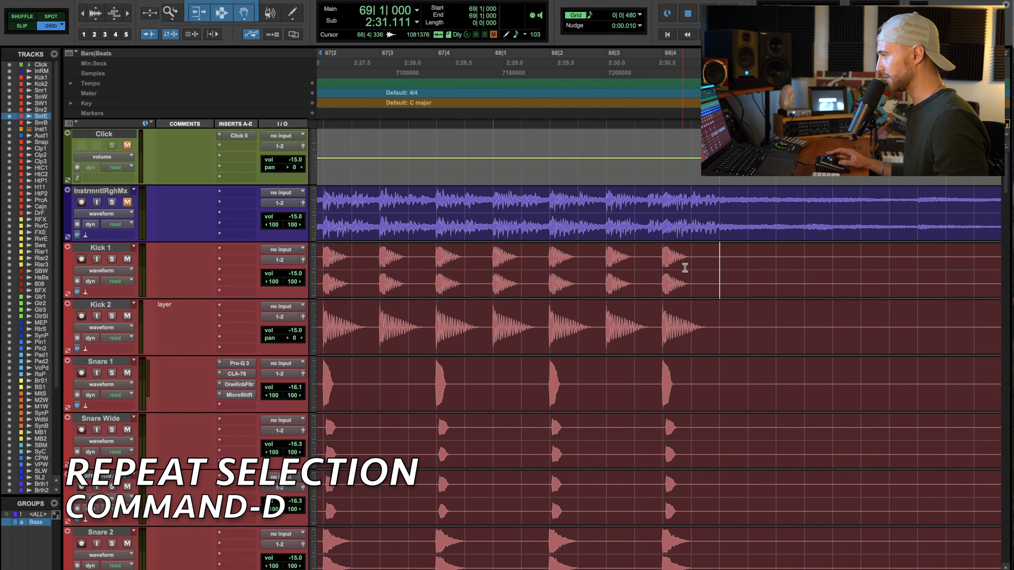
drag(434, 263, 709, 275)
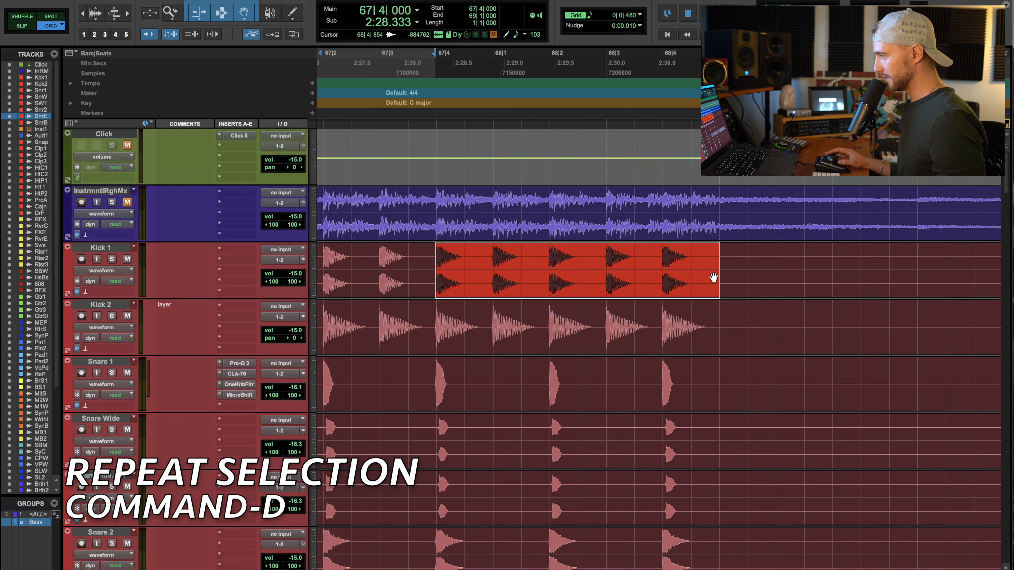
Step: Repeat the selected Kick 1 audio three times in a row into the quiet section
key(super+d)
key(super+bracketleft)
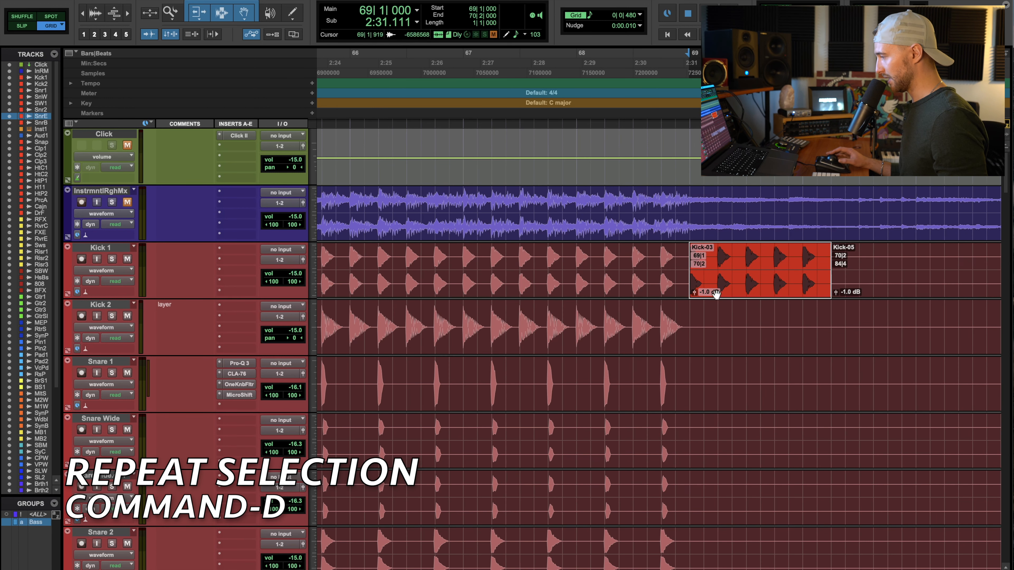
scroll(667, 259, right, 5)
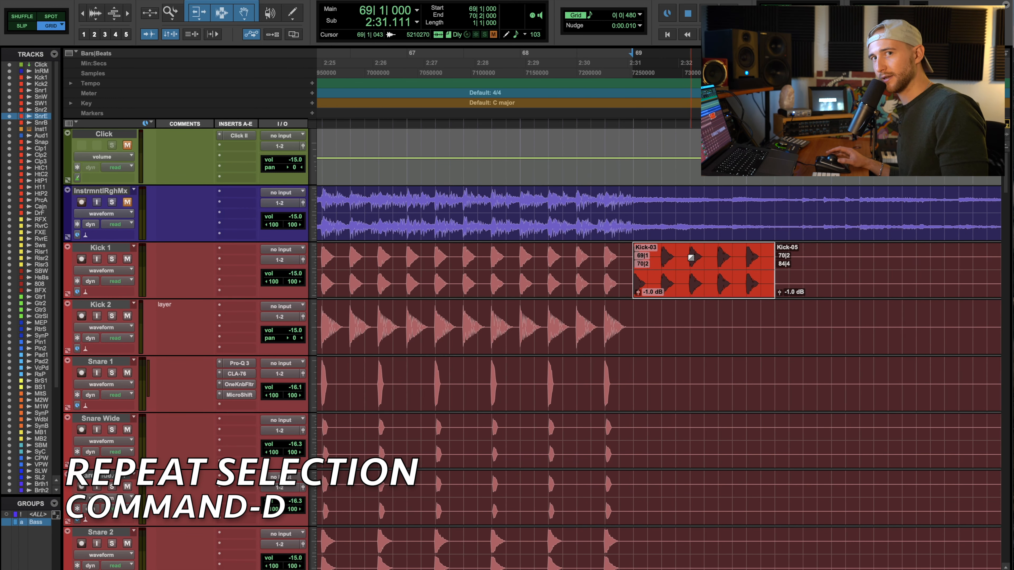
key(super+d)
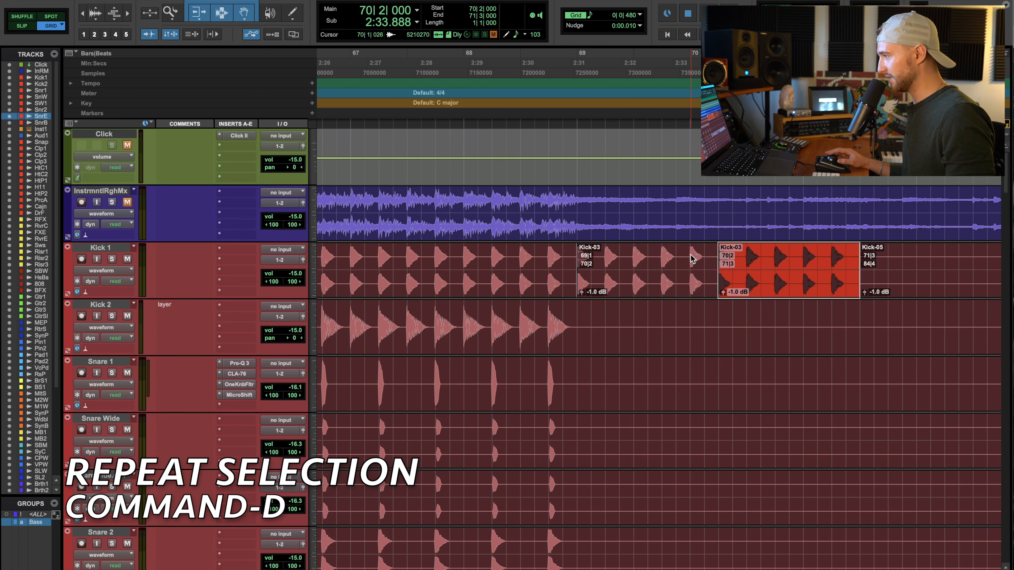
key(super+d)
scroll(666, 320, down, 4)
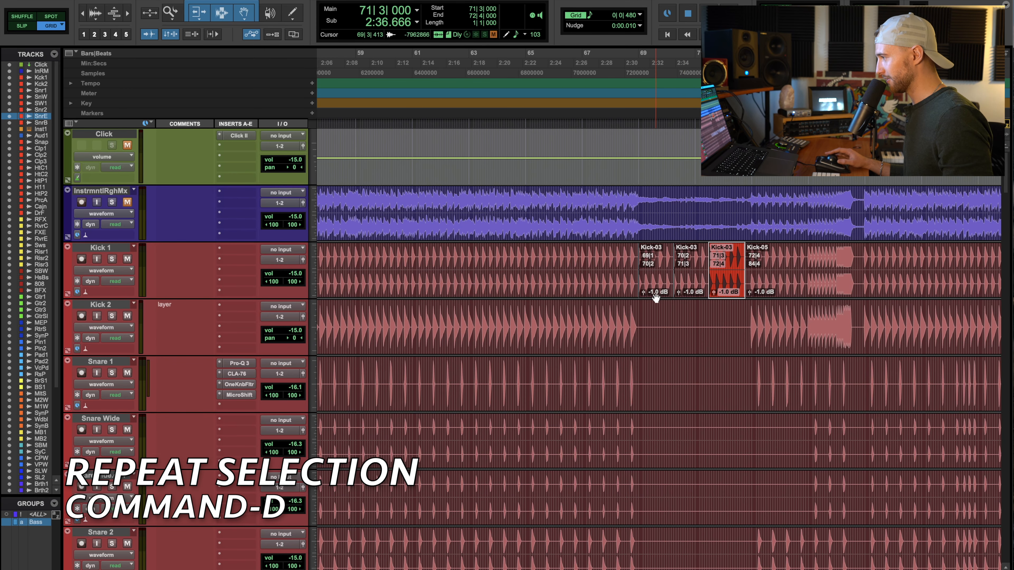
Step: Play back from 67|2|480 and solo the Kick 1 track to hear the repeated hits
click(593, 262)
key(space)
key(shift+s)
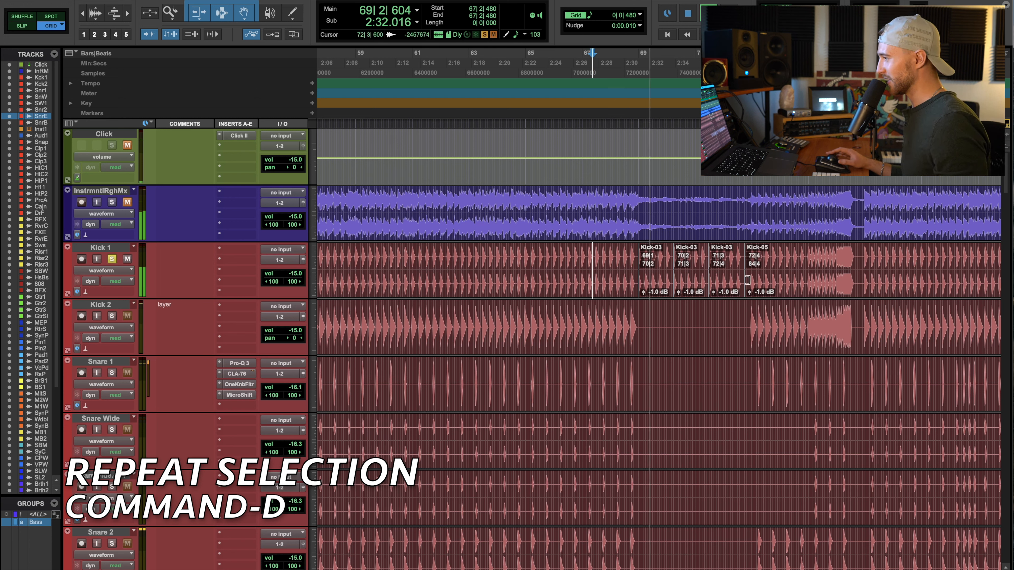
Step: Undo the three Kick 1 repeats and stop playback
key(super+z)
key(super+z)
key(super+z)
key(super+z)
key(space)
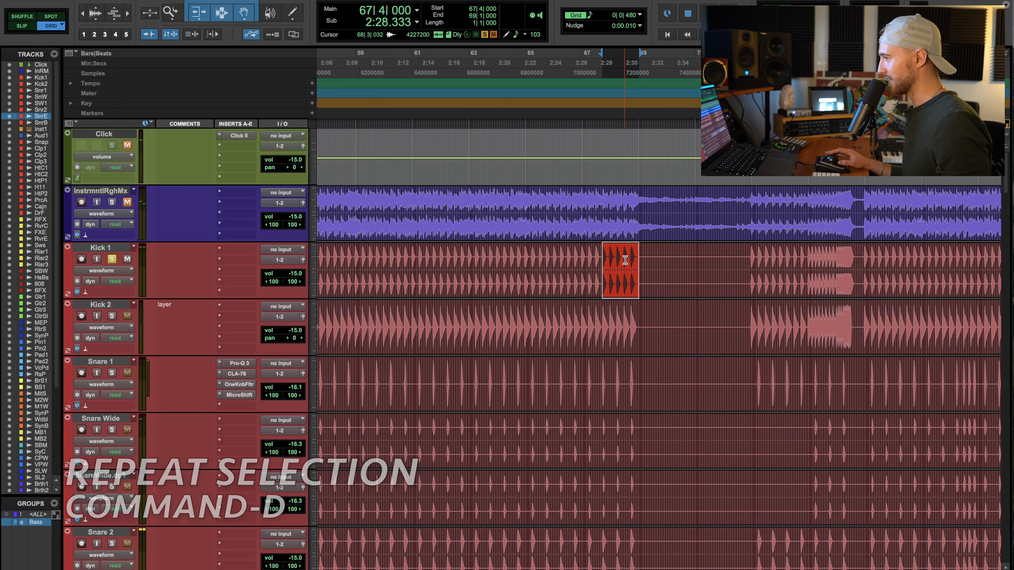
Step: Repeat the Kick 1 selection three times and undo the repeats, performing this whole sequence twice
key(super+d)
key(super+d)
key(super+d)
key(super+z)
key(super+z)
key(super+z)
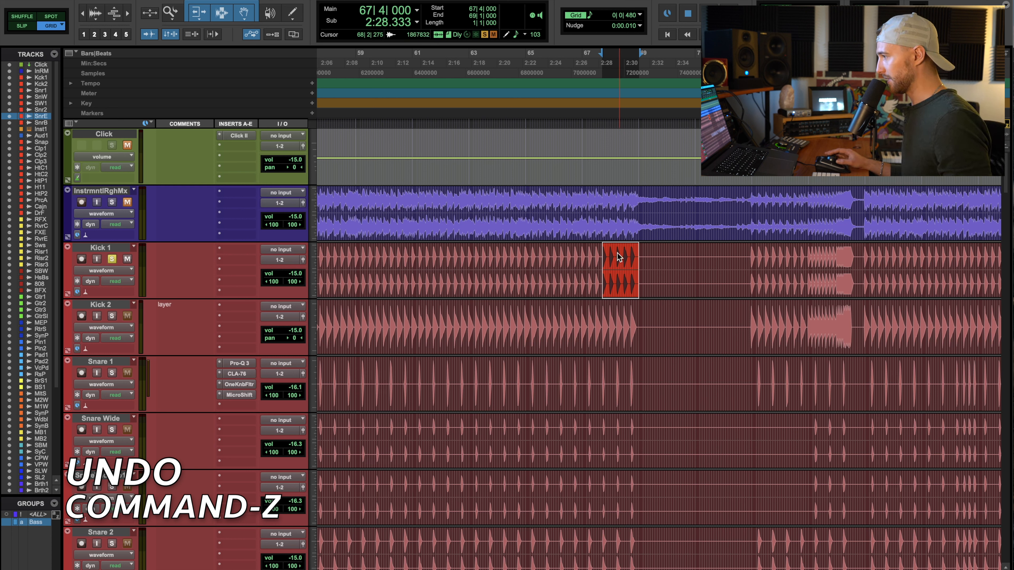
key(super+d)
key(super+d)
key(super+d)
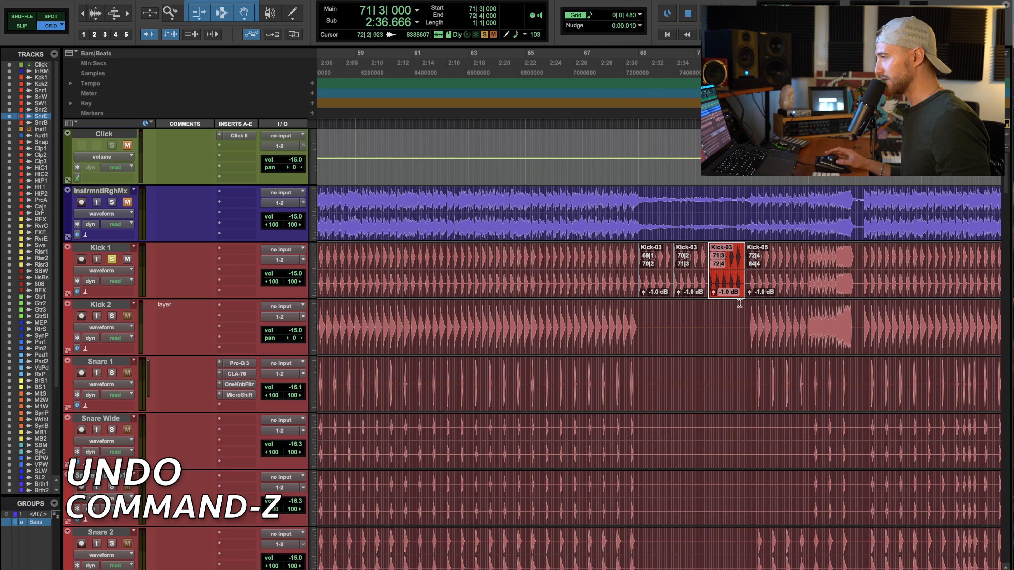
key(super+z)
key(super+z)
key(super+z)
Step: Select the Kick 2 audio from 65|4|480 to 69|1|000, repeat it once, and undo the repeat
click(685, 314)
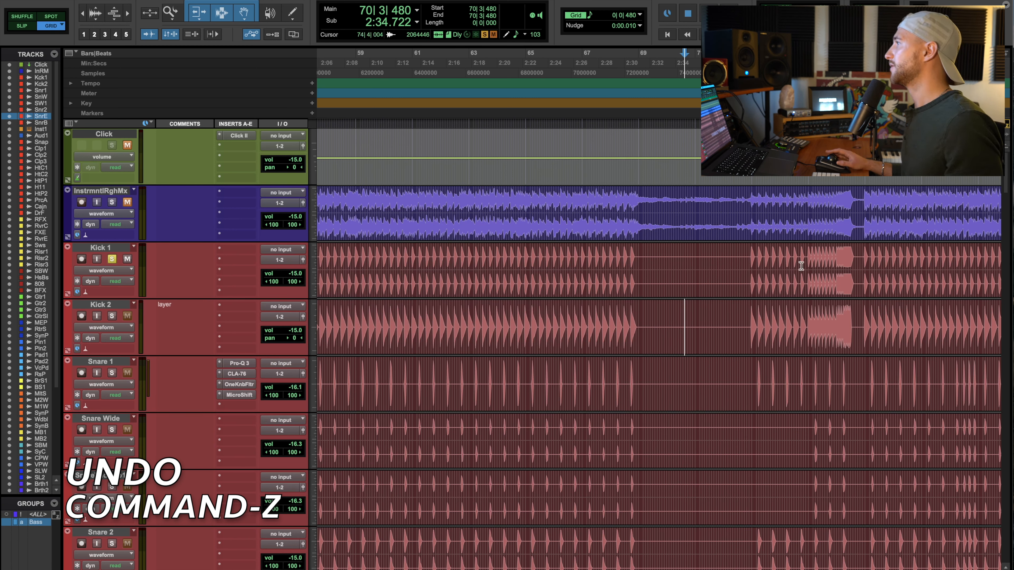
drag(549, 315, 641, 326)
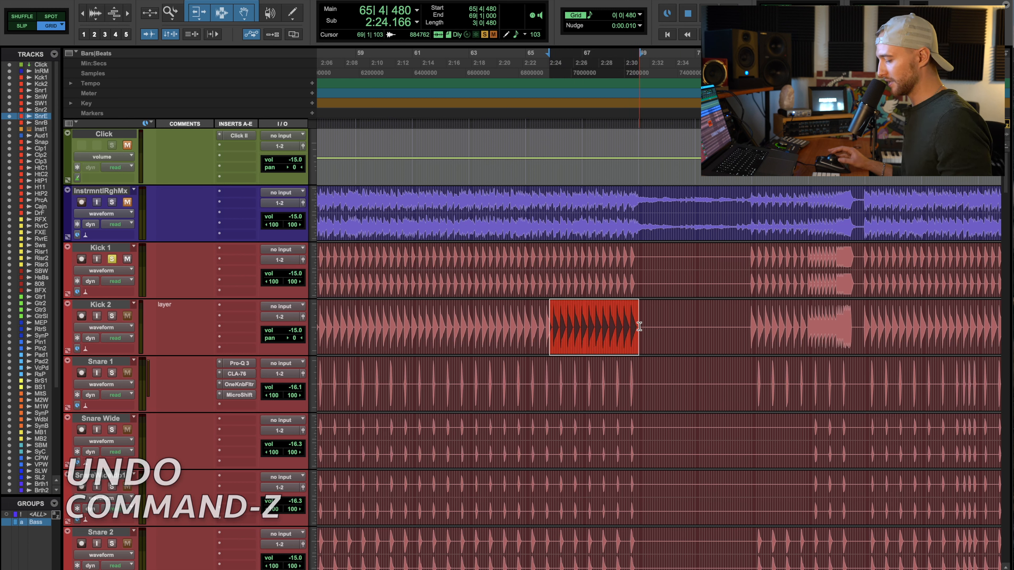
key(super+d)
key(super+z)
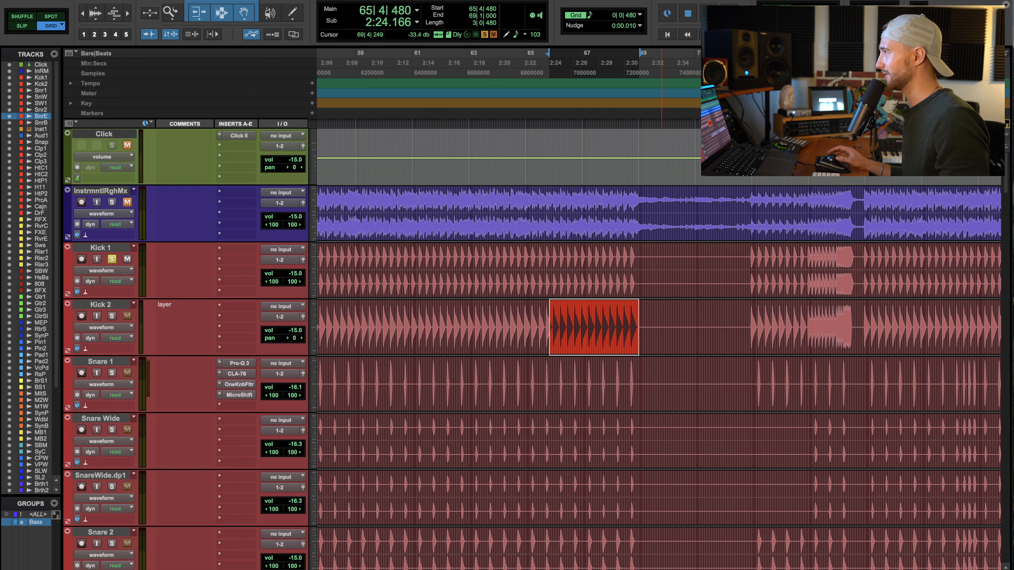
Step: Select exactly one bar of Kick 1 audio ending at 69|1|000
click(614, 256)
drag(595, 256, 639, 256)
key(super+])
key(super+])
shift+click(690, 265)
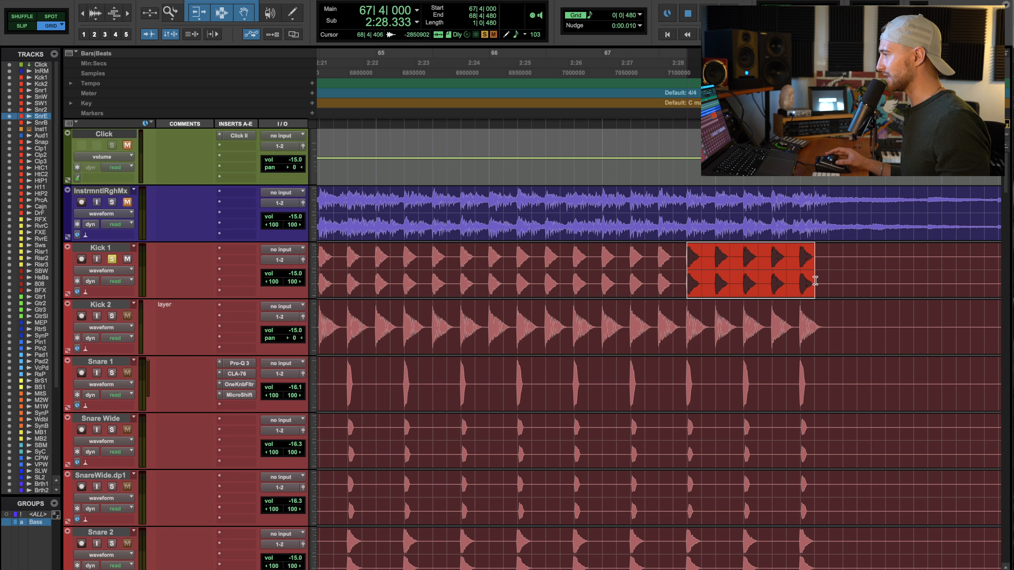
shift+click(702, 268)
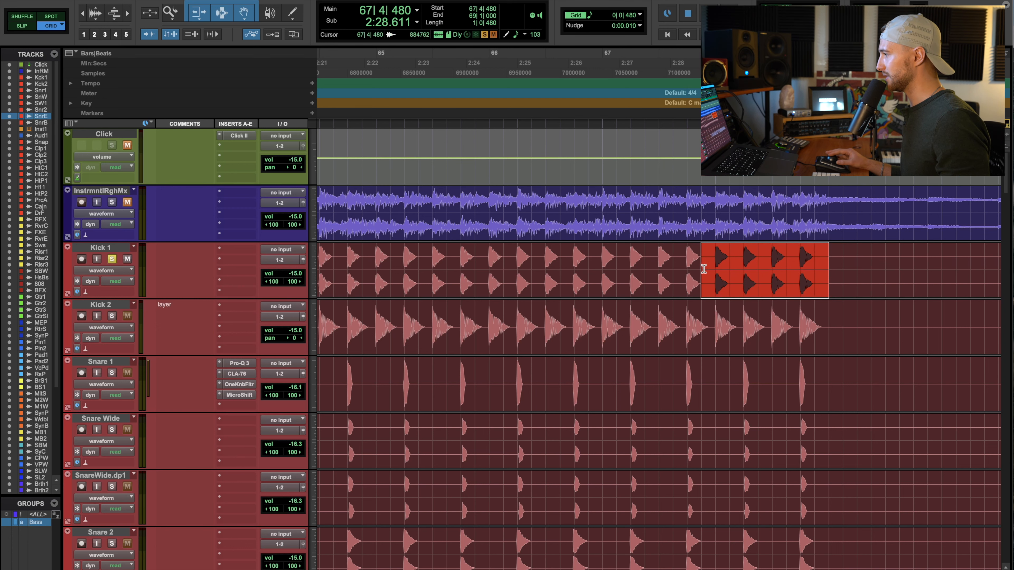
shift+click(715, 269)
Step: Repeat the one-bar Kick 1 selection twice, filling the track up to 71|1|000
key(super+d)
key(super+d)
key(super+[)
key(super+[)
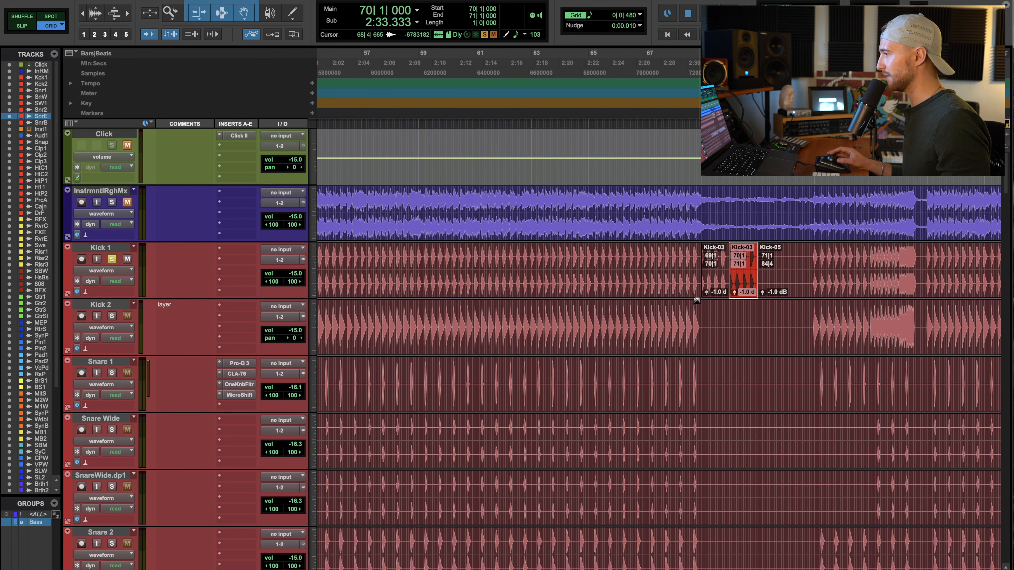
Step: Select every clip on the Kick 1 track and consolidate them into one continuous clip
drag(661, 255, 826, 266)
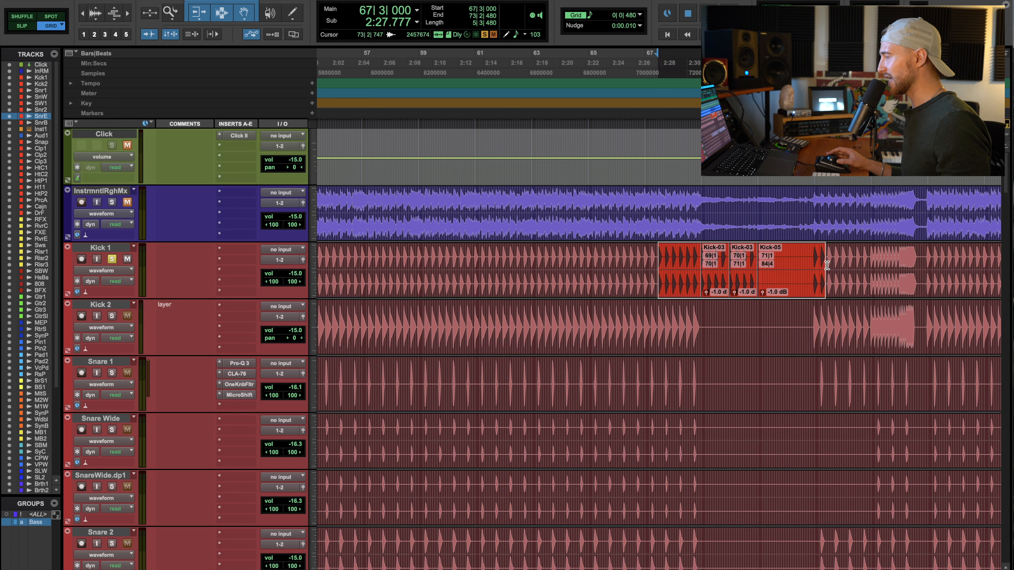
click(830, 285)
shift+click(662, 288)
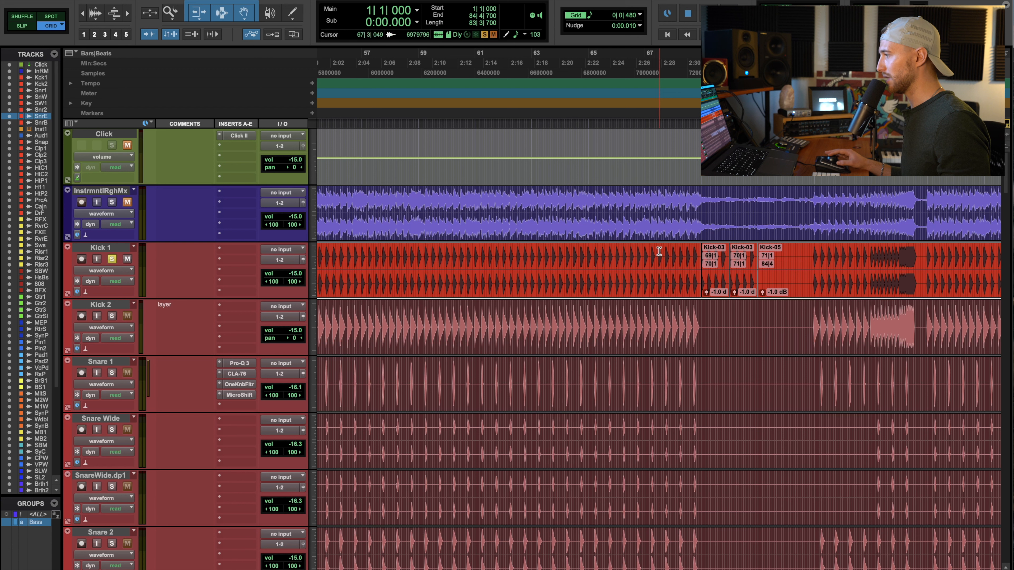
drag(659, 251, 789, 275)
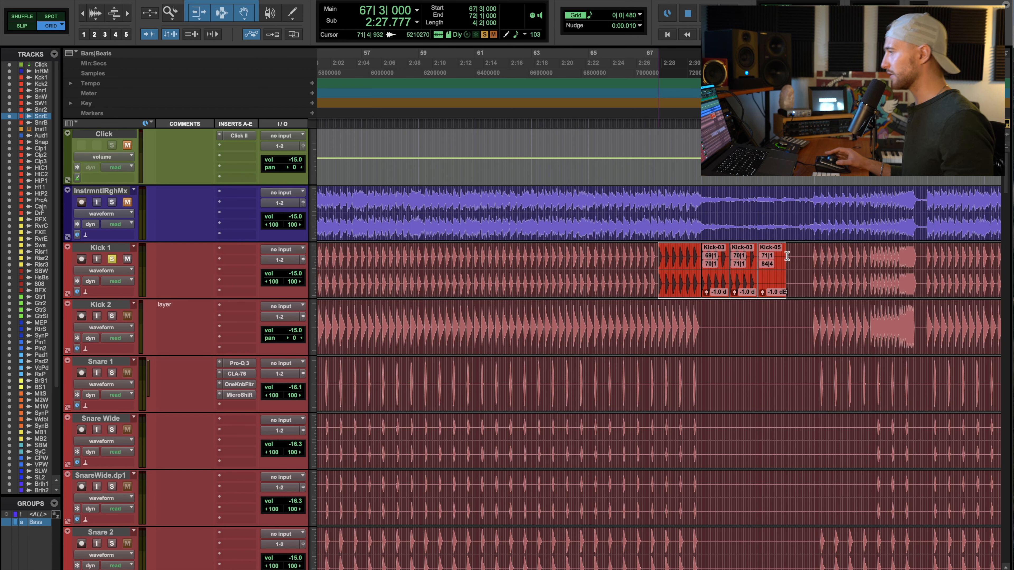
shift+click(629, 295)
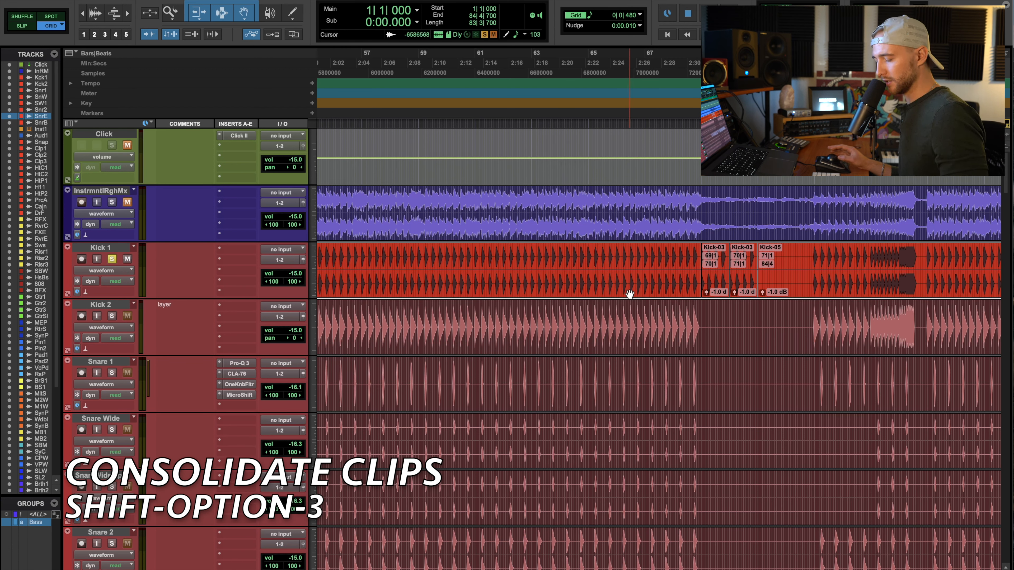
key(shift+alt+3)
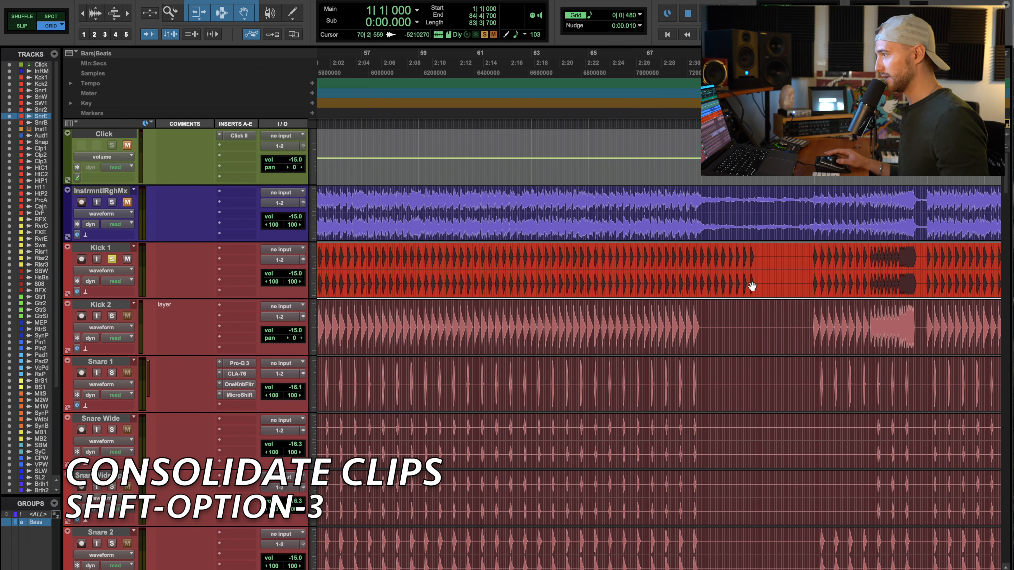
Step: Restore the separate Kick 1 clips, consolidate the whole track once more, and undo that consolidation
drag(672, 267, 767, 270)
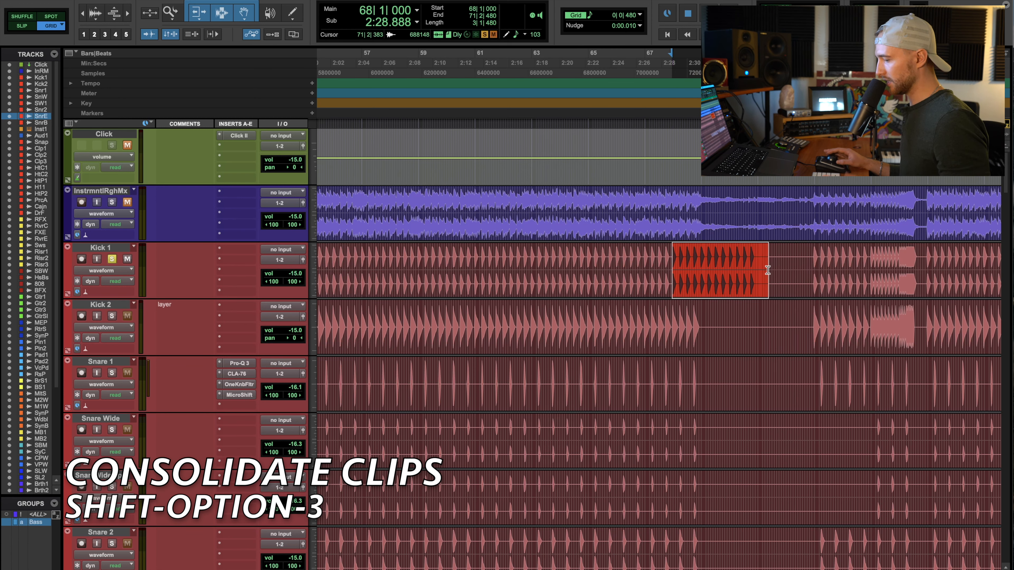
click(767, 270)
key(super+bracketleft)
key(super+bracketleft)
key(super+bracketright)
key(super+bracketright)
key(super+bracketright)
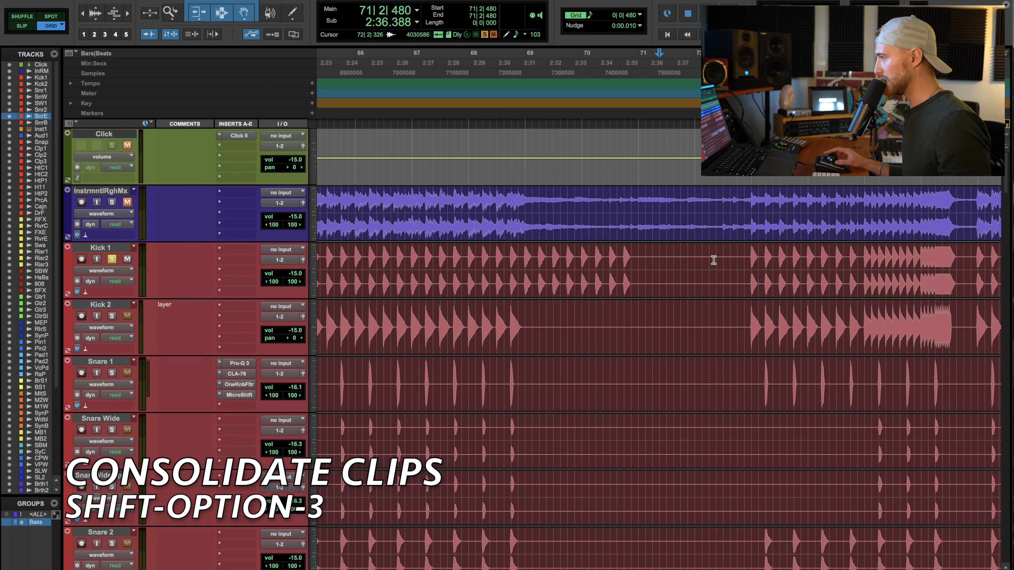
triple_click(612, 248)
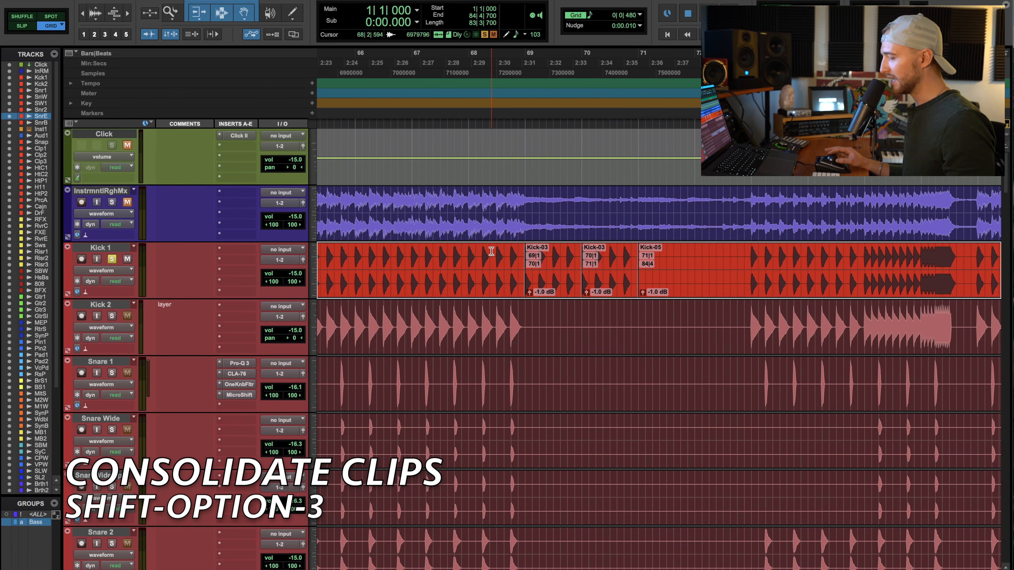
key(alt+shift+3)
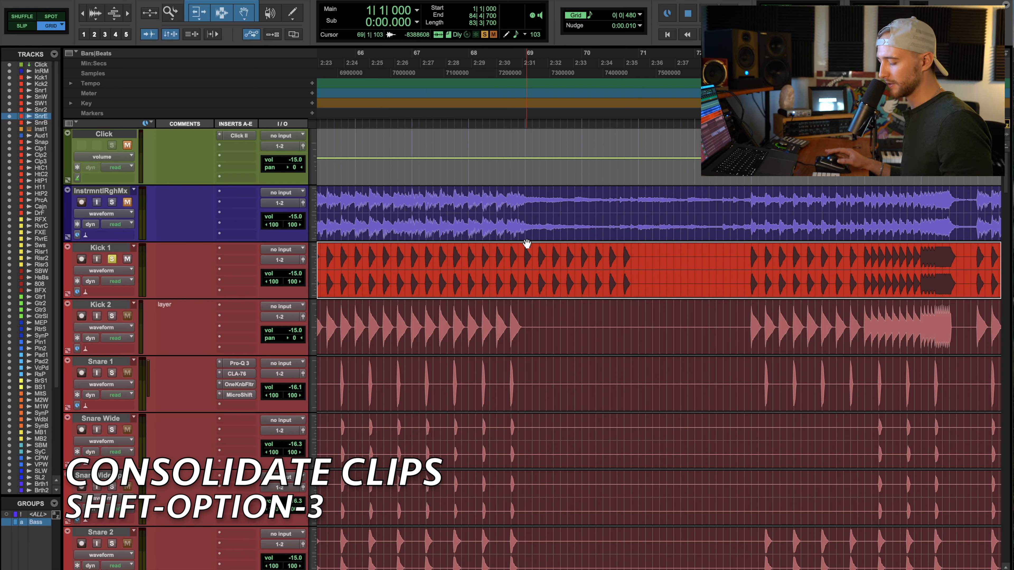
key(ctrl+z)
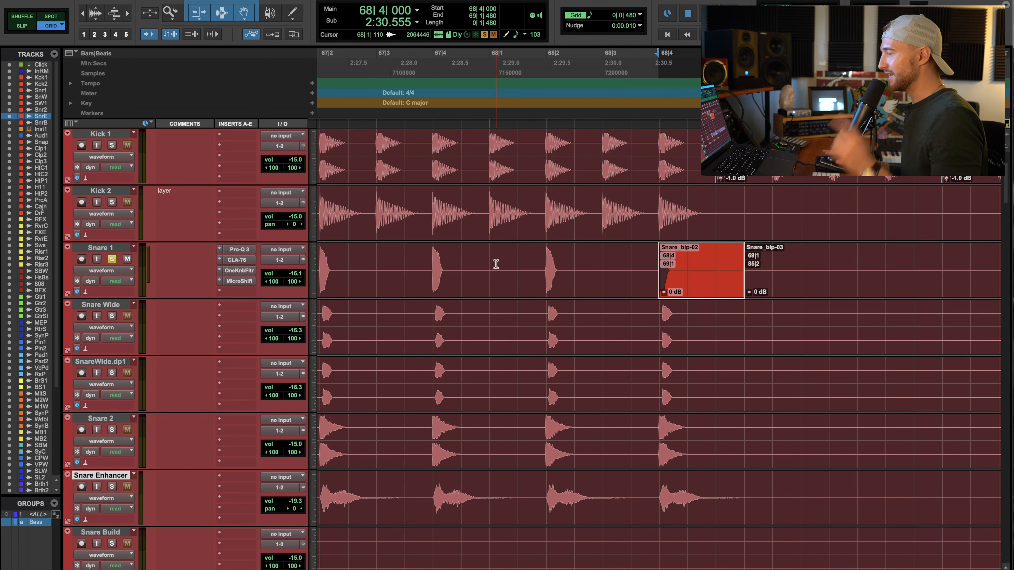
Step: Place the edit cursor at 68|1|000 on Snare 1, and insert FabFilter Pro-Q 3 on Snare Wide, closing its window
click(496, 264)
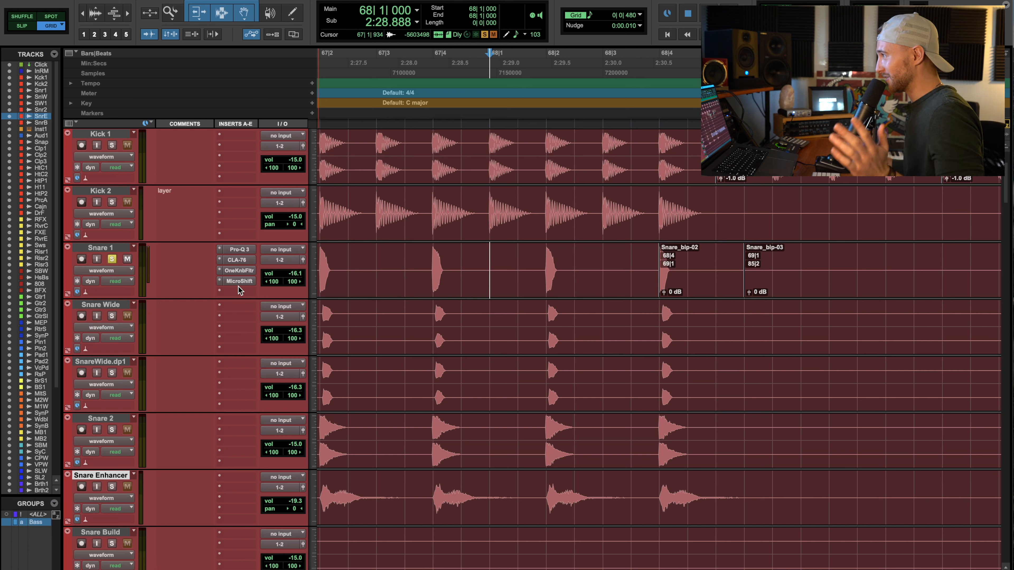
click(239, 307)
mouse_move(295, 307)
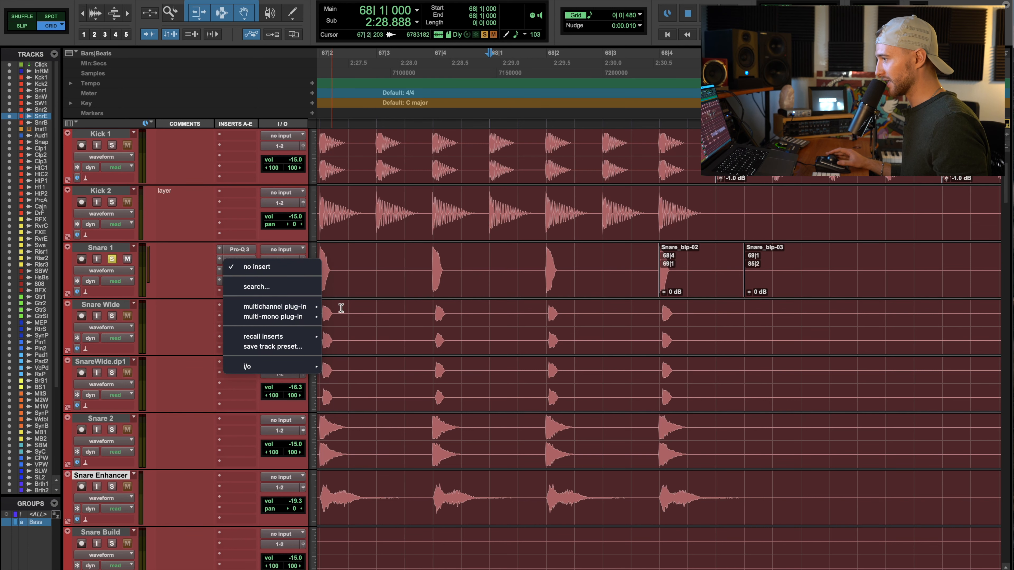
click(340, 310)
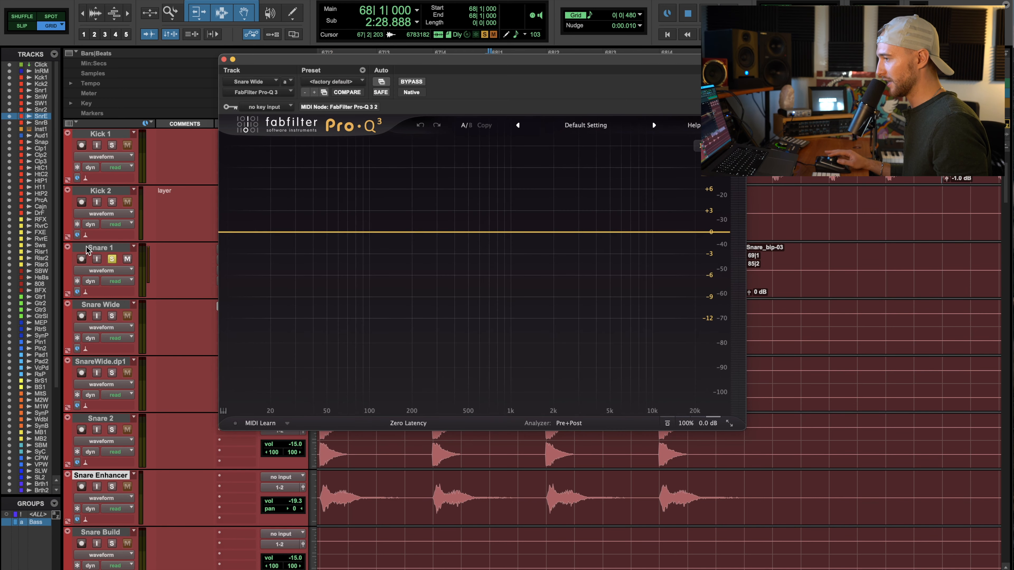
click(224, 59)
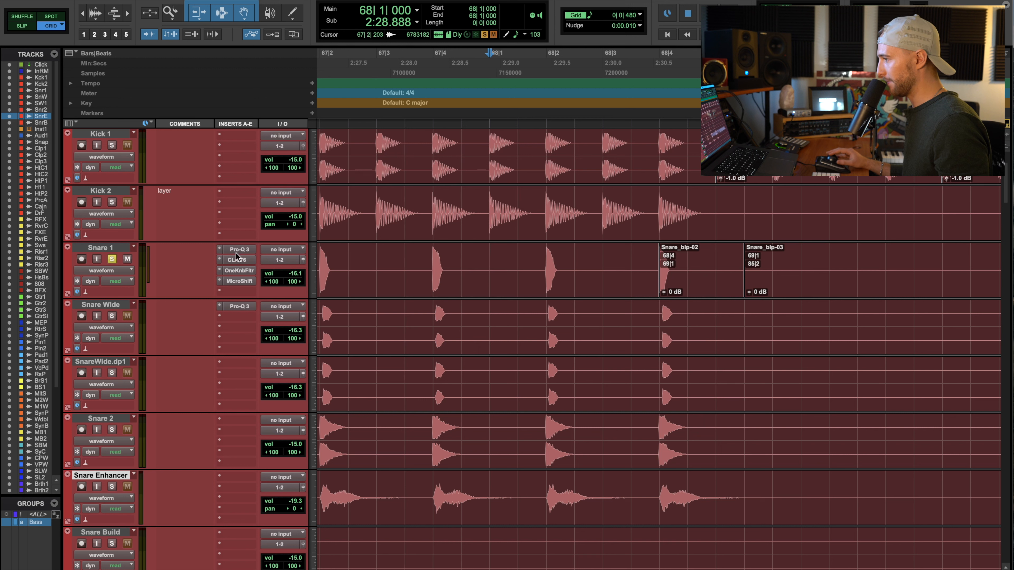
Step: Select the Snare 1 track and open its Pro-Q 3 window clear of the inserts, swapping to CLA-76 and back
click(256, 292)
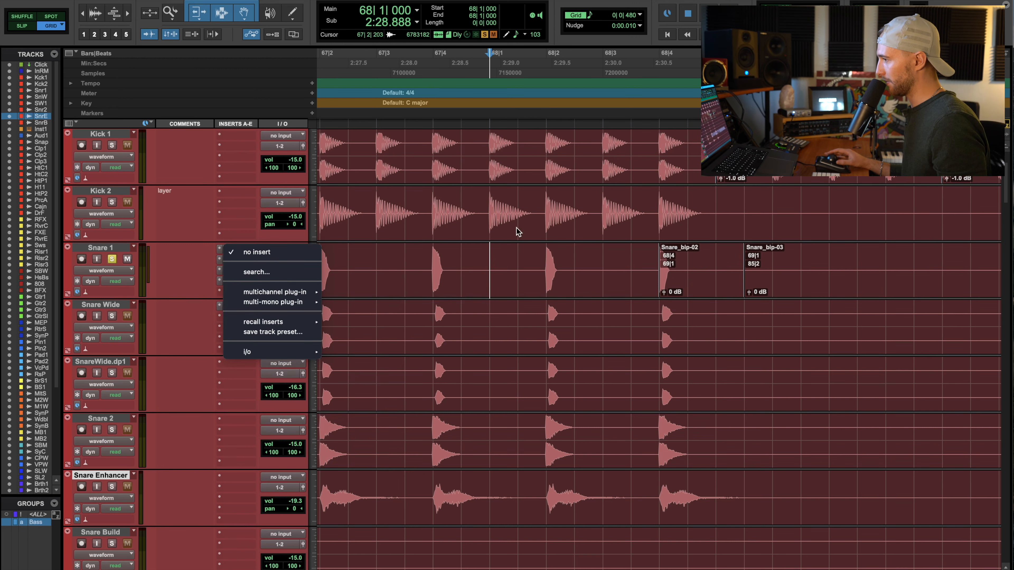
click(276, 238)
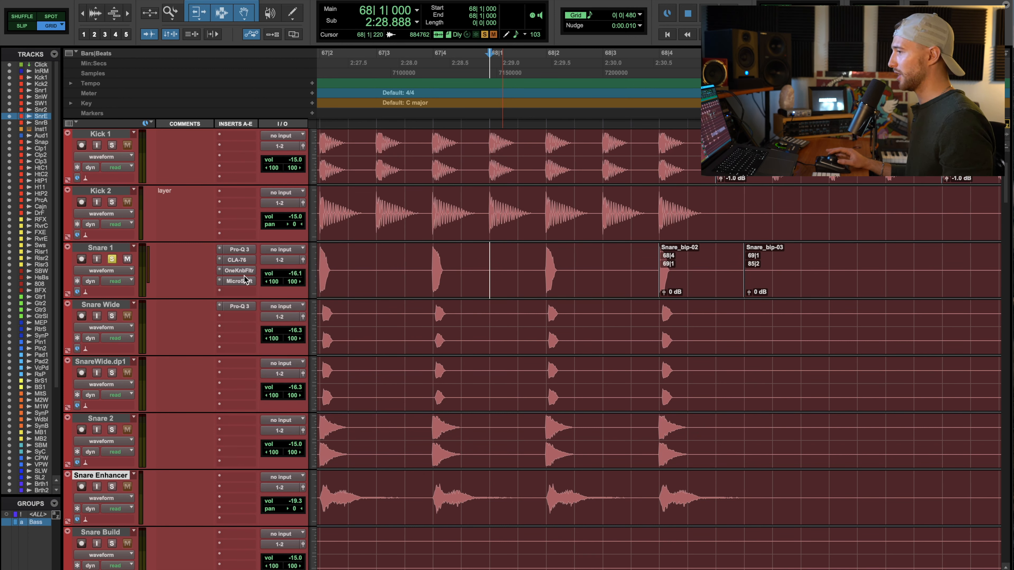
click(105, 249)
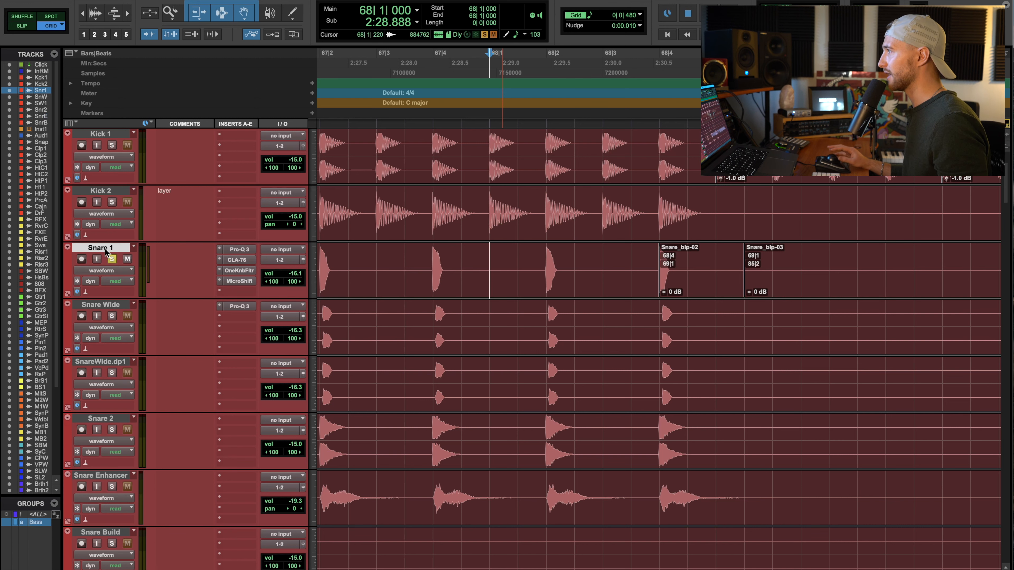
click(242, 250)
drag(342, 63, 573, 48)
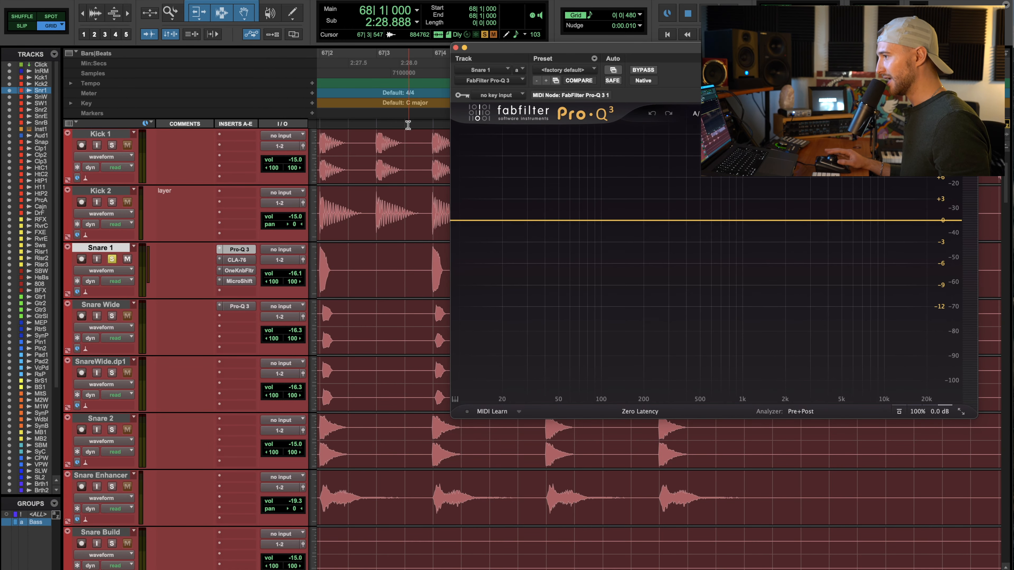
click(243, 260)
click(240, 250)
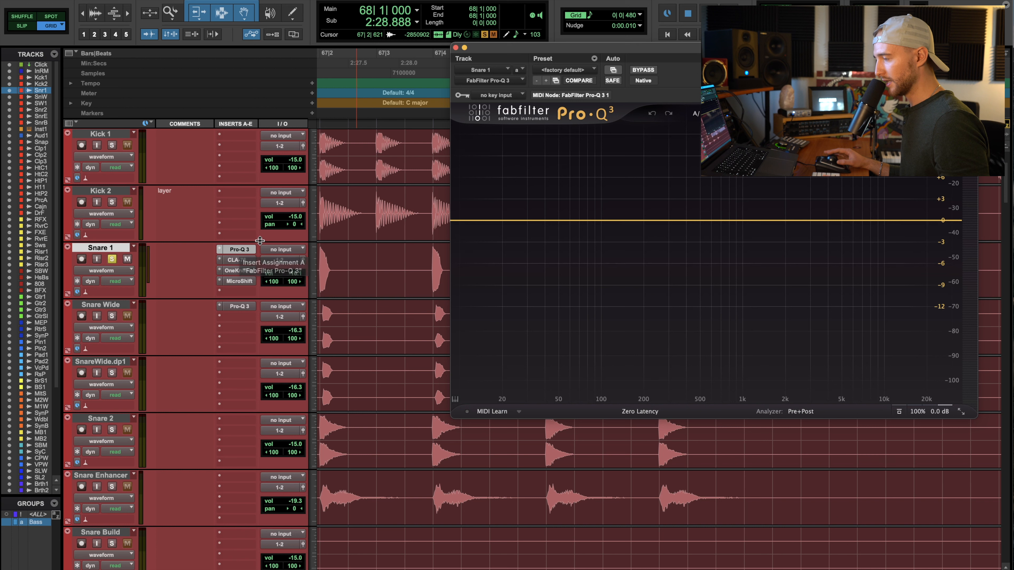
Step: Open Snare 1's CLA-76 and OneKnob Filter windows while keeping Pro-Q 3 open, and arrange them side by side without overlap
shift+click(238, 259)
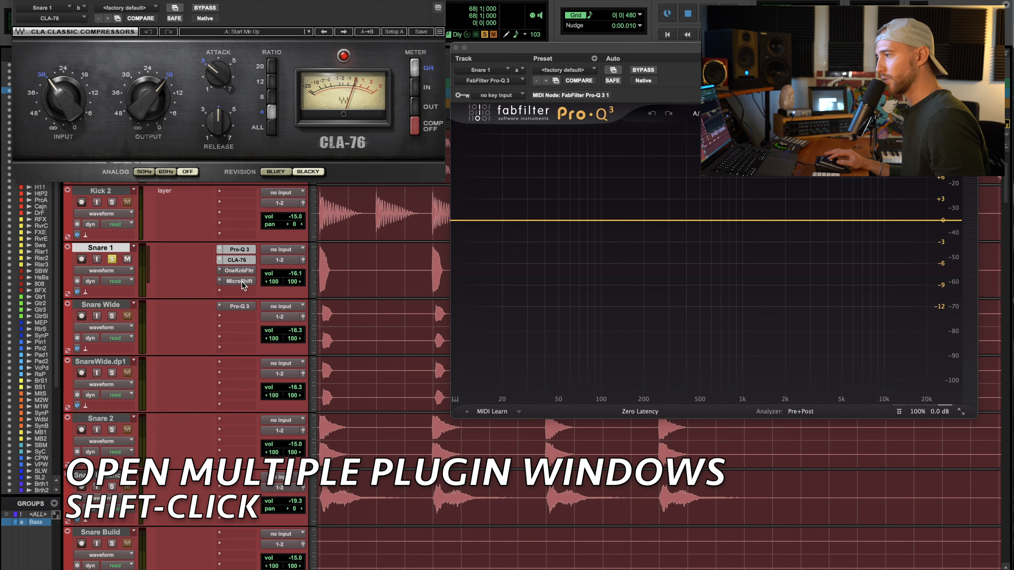
shift+click(242, 270)
drag(215, 74, 330, 317)
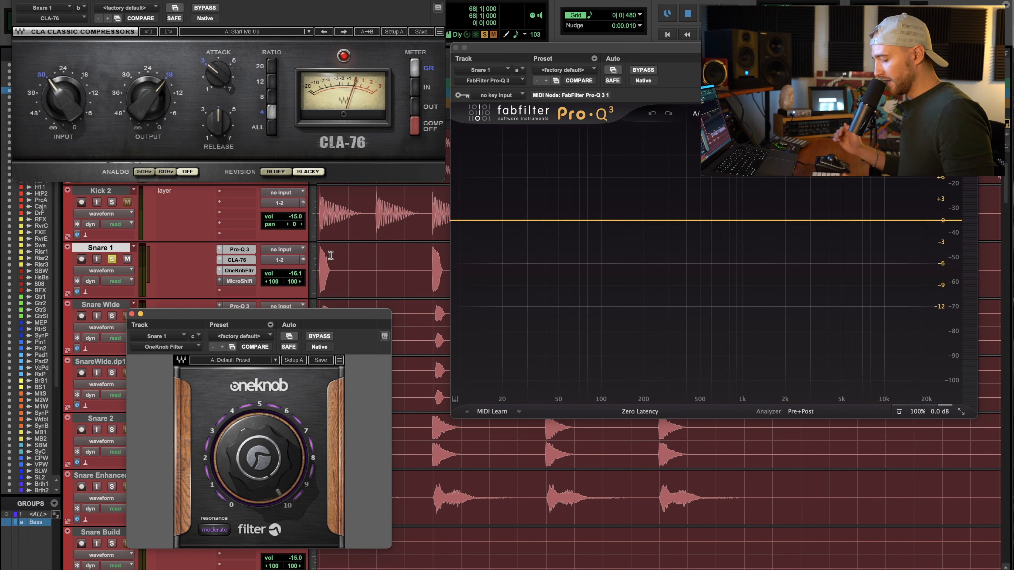
drag(386, 3, 381, 63)
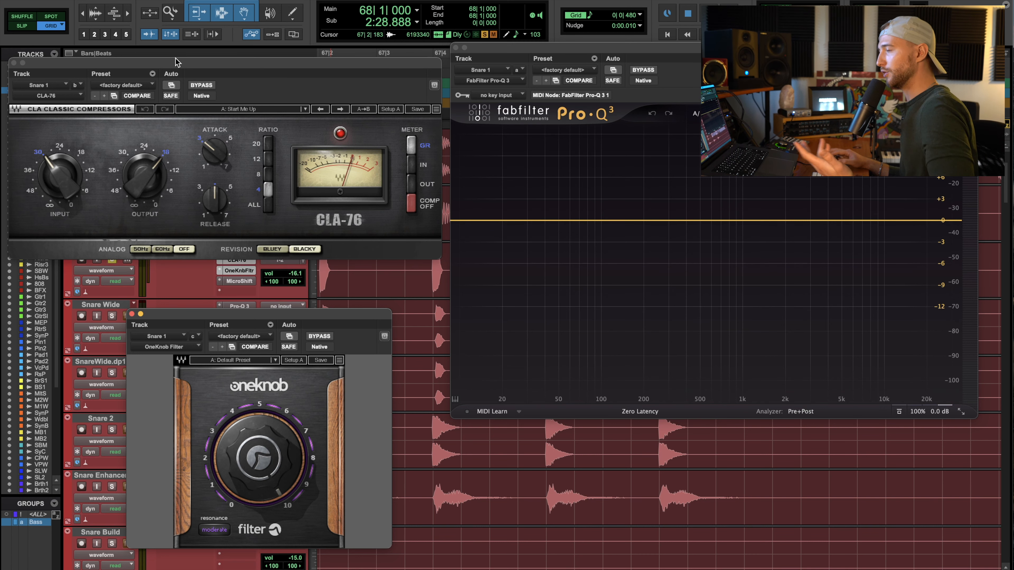
drag(164, 65, 172, 87)
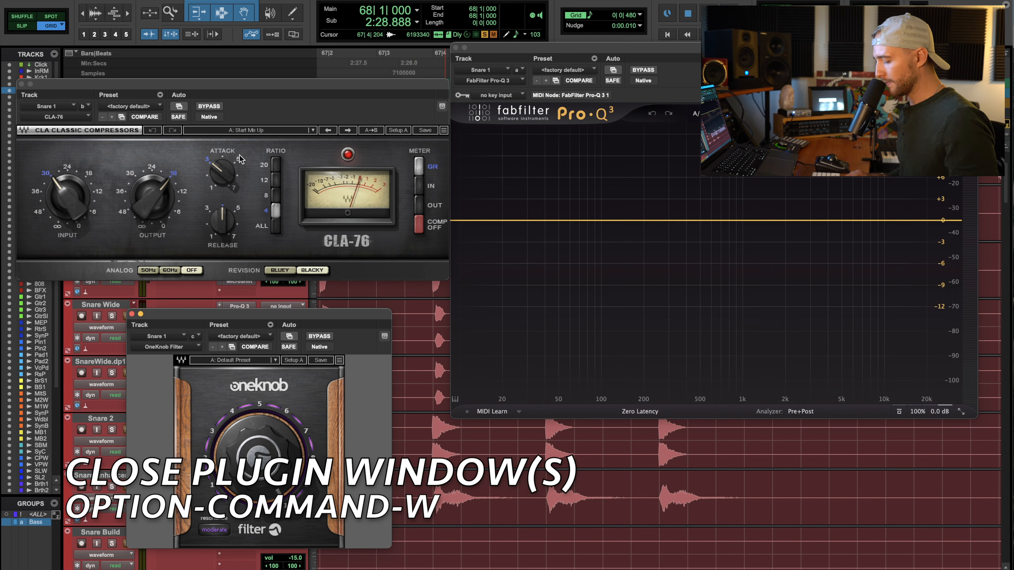
Step: Close all open plug-in windows at once, and reopen and close Snare 1's Pro-Q 3 the same way
key(alt+super+w)
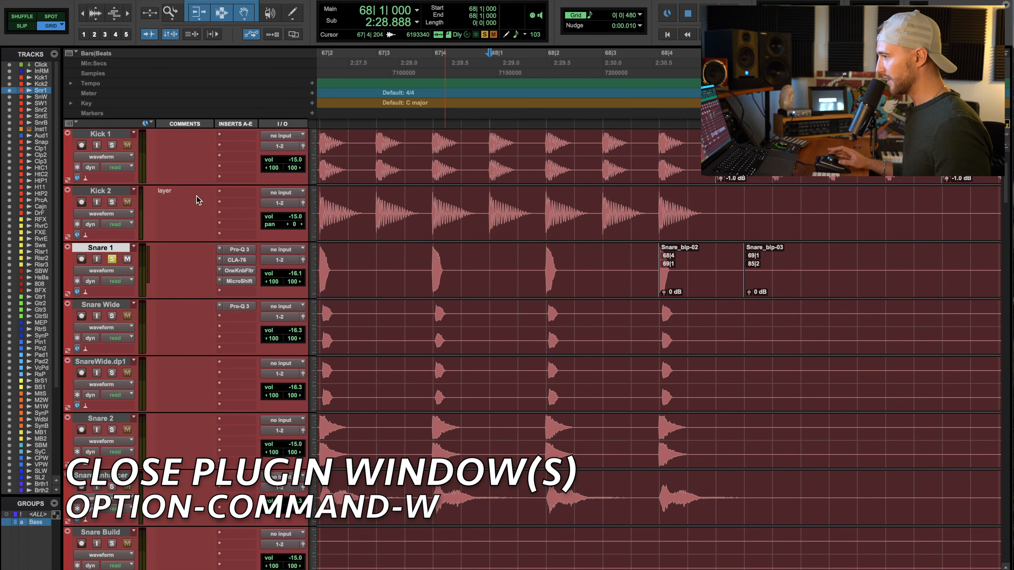
click(240, 250)
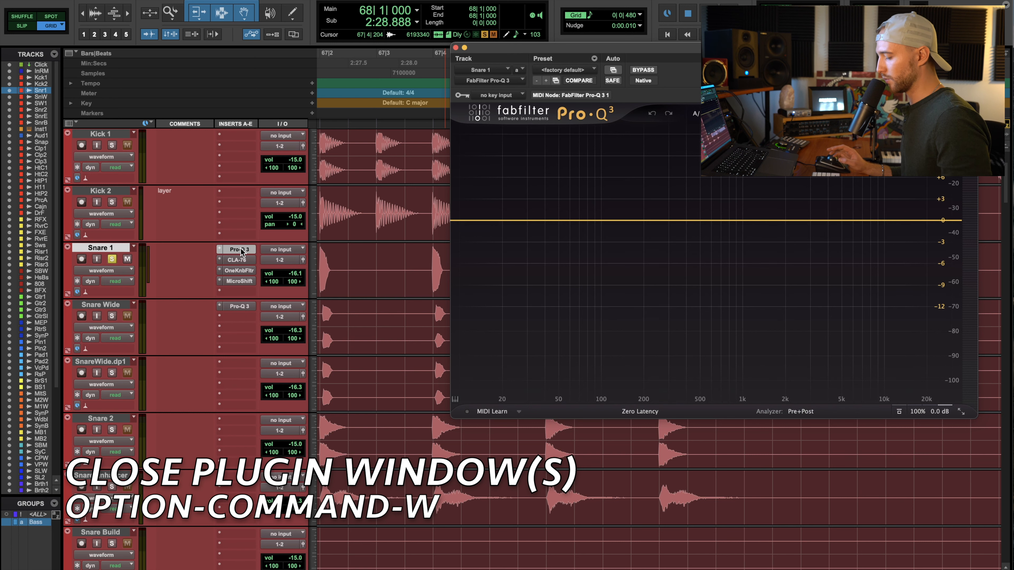
key(alt+super+w)
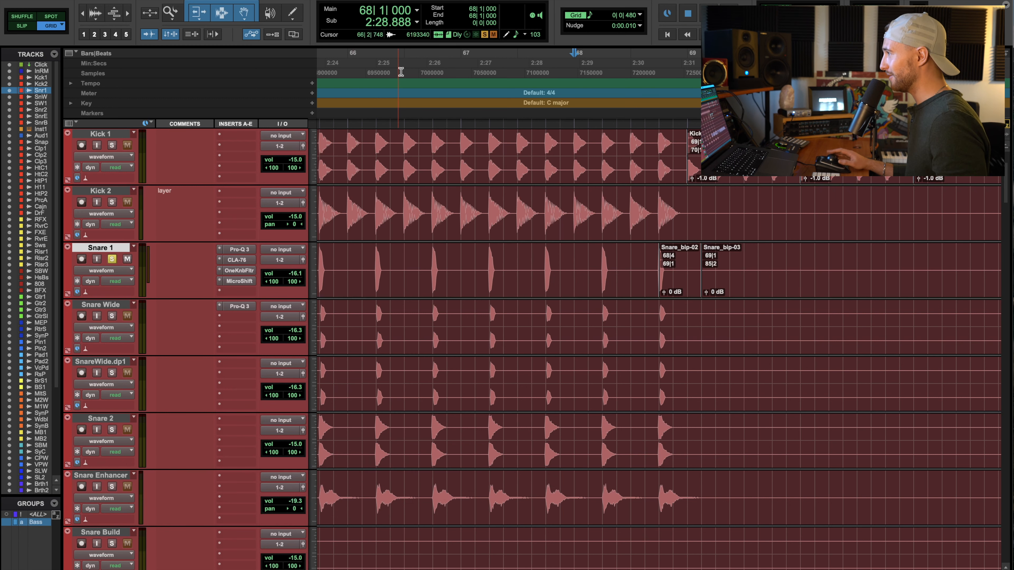
Step: Switch to the Mix window and bring the Snare 1 channel's inserts into view
scroll(437, 322, left, 5)
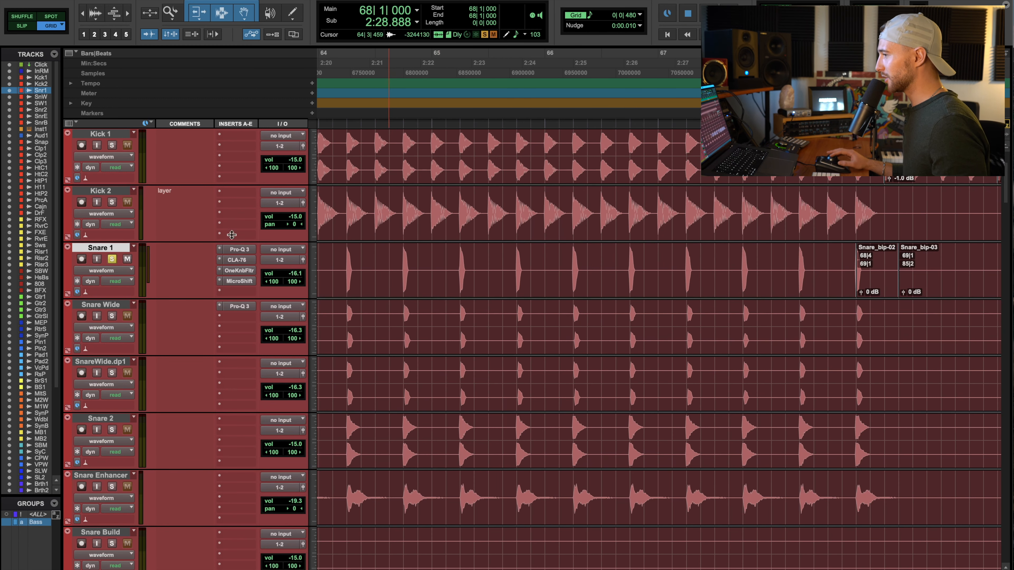
key(ctrl+equal)
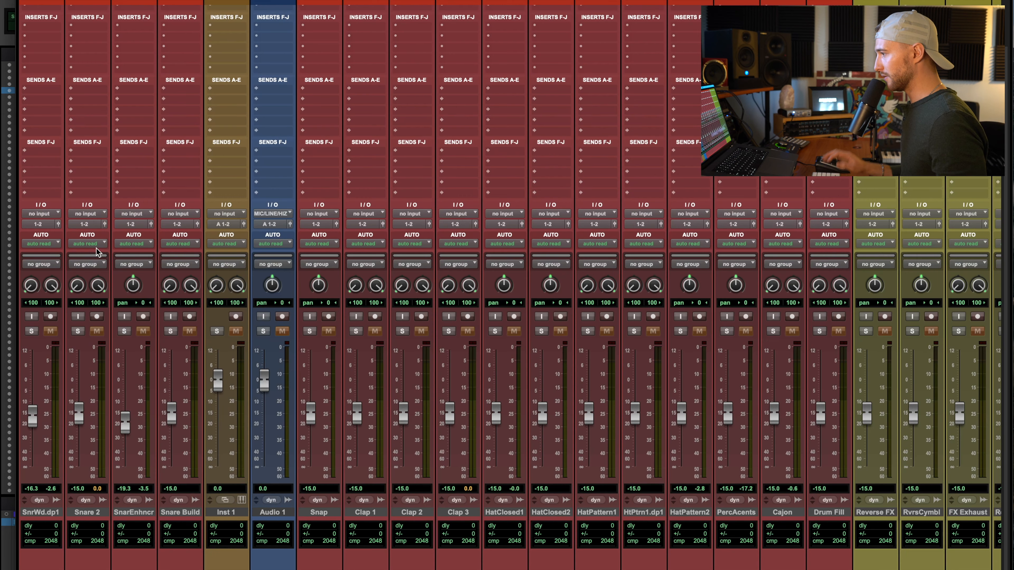
scroll(429, 373, left, 6)
scroll(232, 527, up, 3)
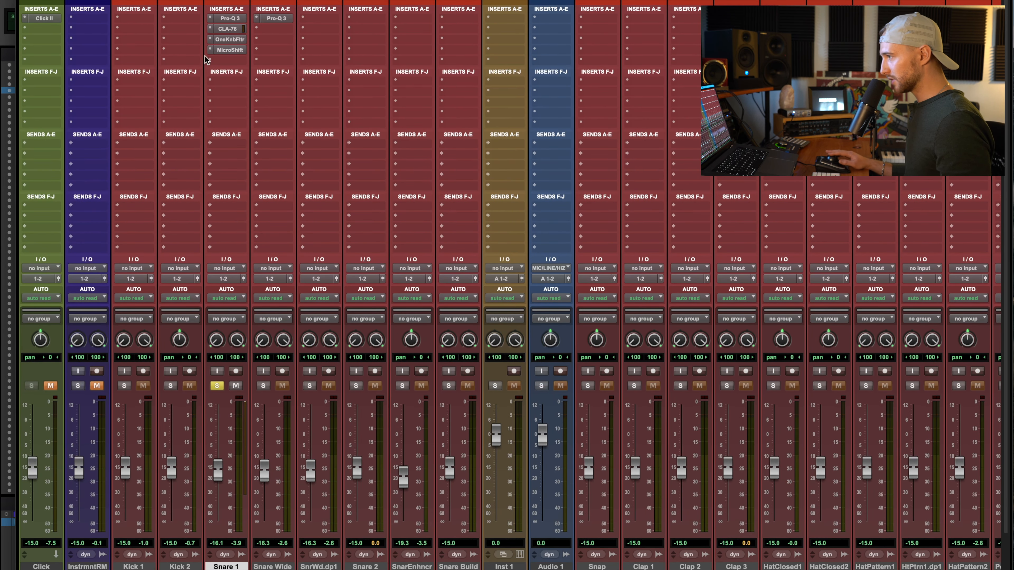
Step: Toggle bypass on Snare 1's MicroShift and Pro-Q 3 inserts individually, and bypass all four of its inserts together
super+click(230, 50)
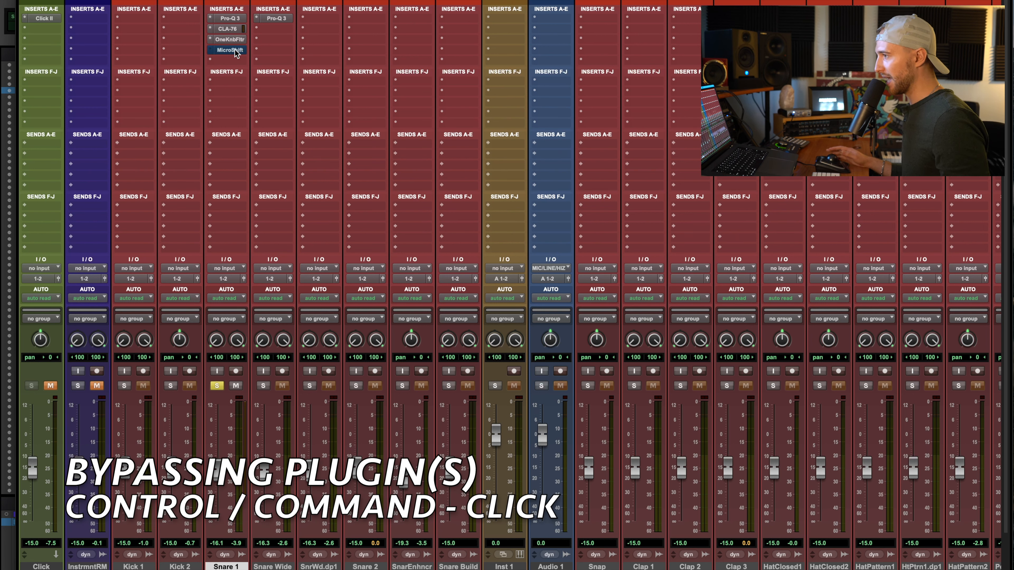
super+click(235, 51)
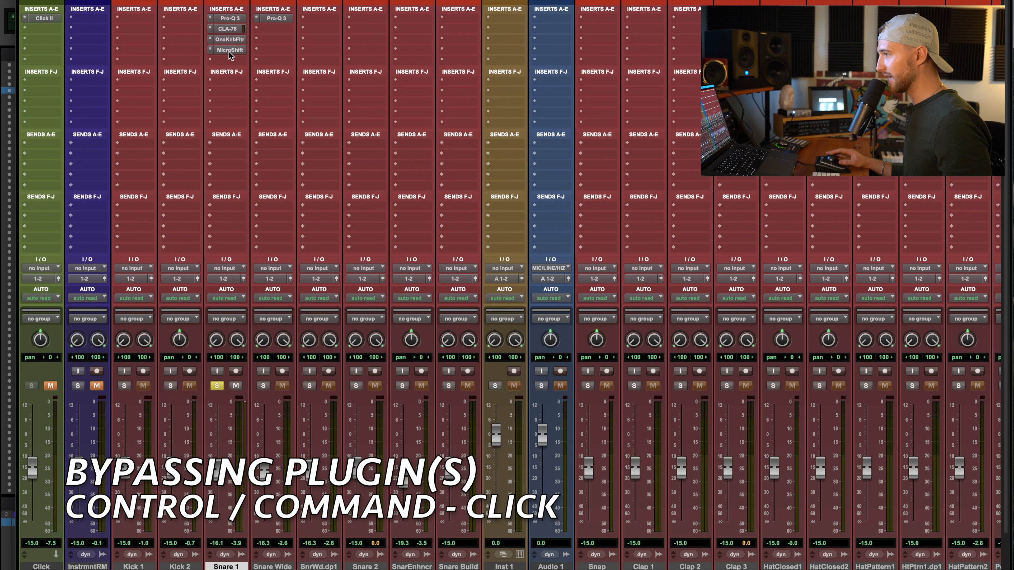
super+click(230, 50)
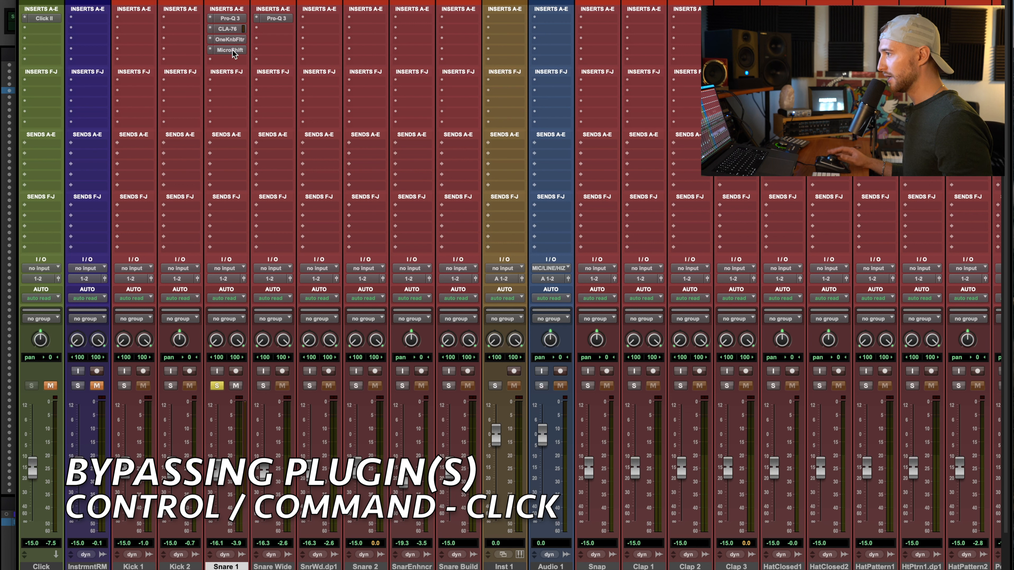
super+click(230, 18)
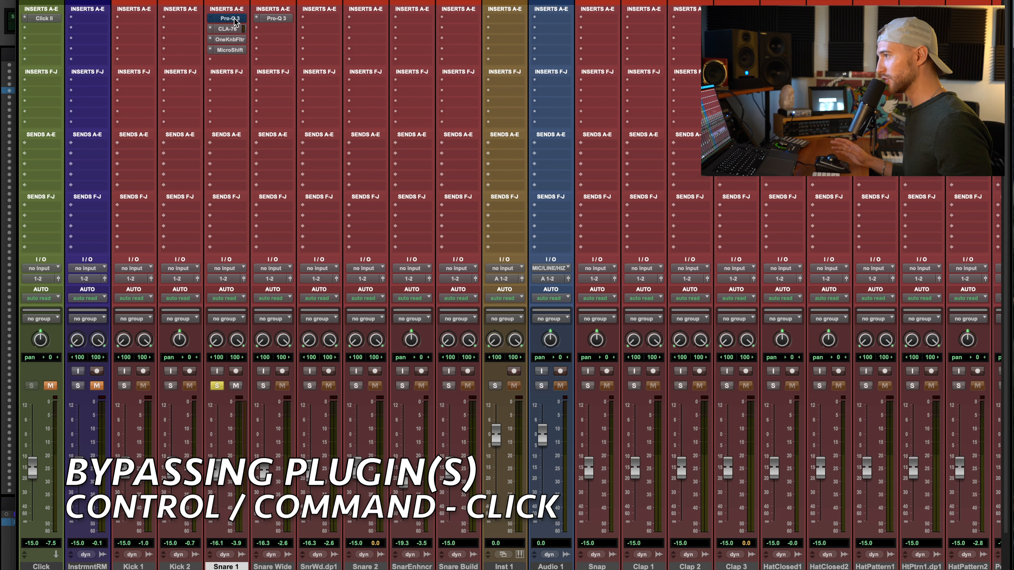
super+click(230, 18)
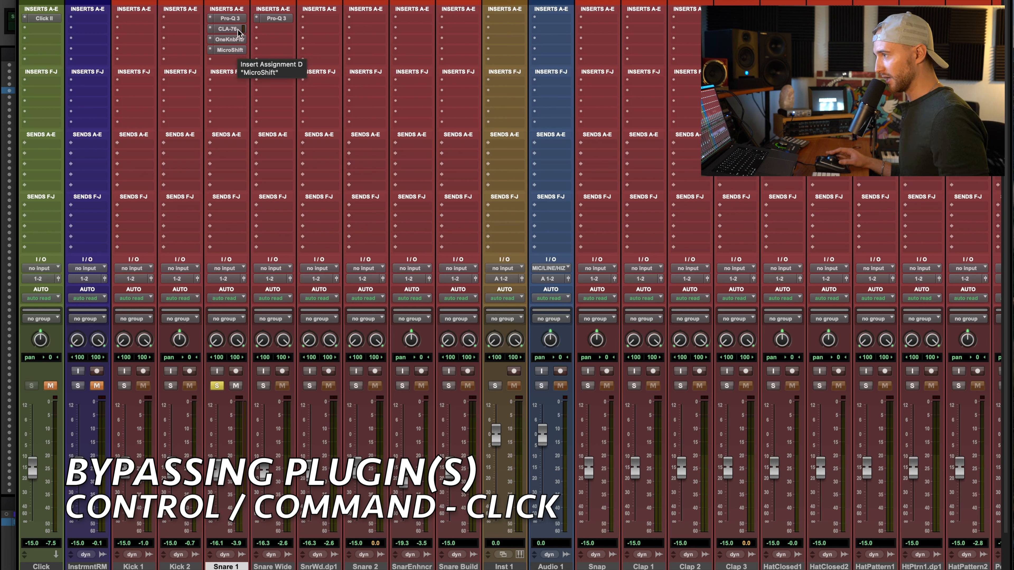
shift+super+click(236, 18)
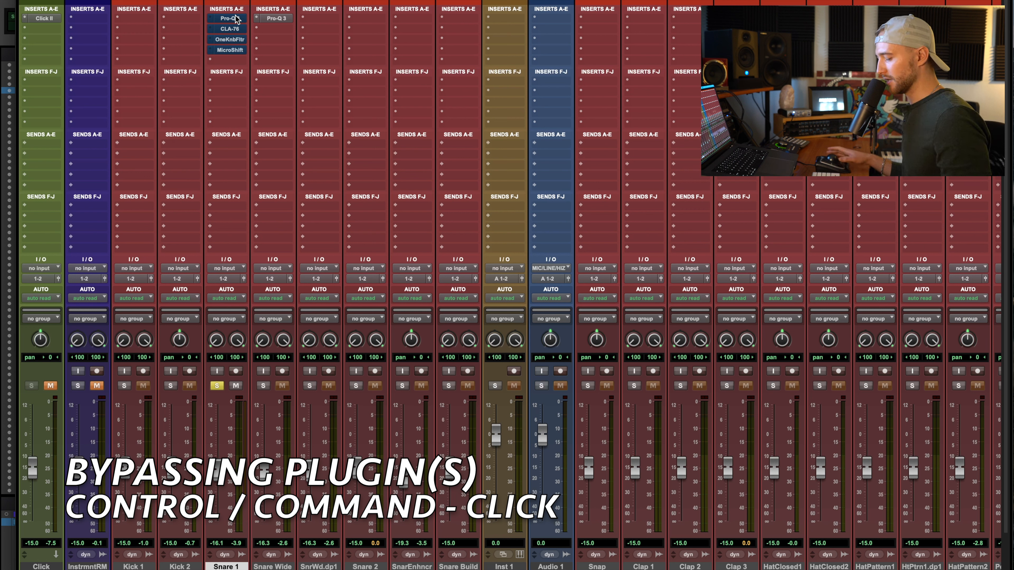
Step: Re-enable all four Snare 1 inserts, and toggle bypass on and off from CLA-76 downward and from Pro-Q 3 downward
shift+super+click(237, 19)
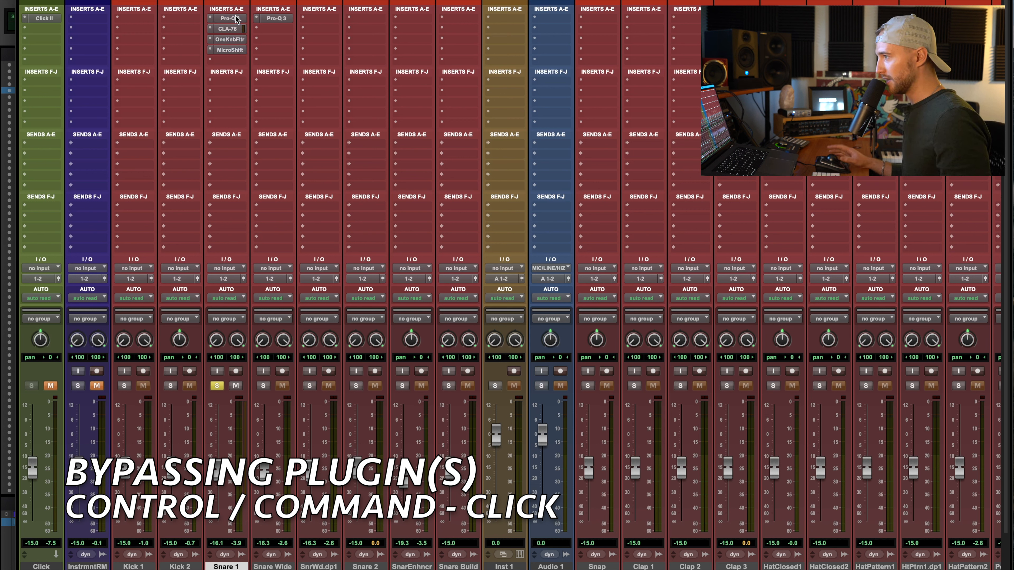
shift+super+click(234, 32)
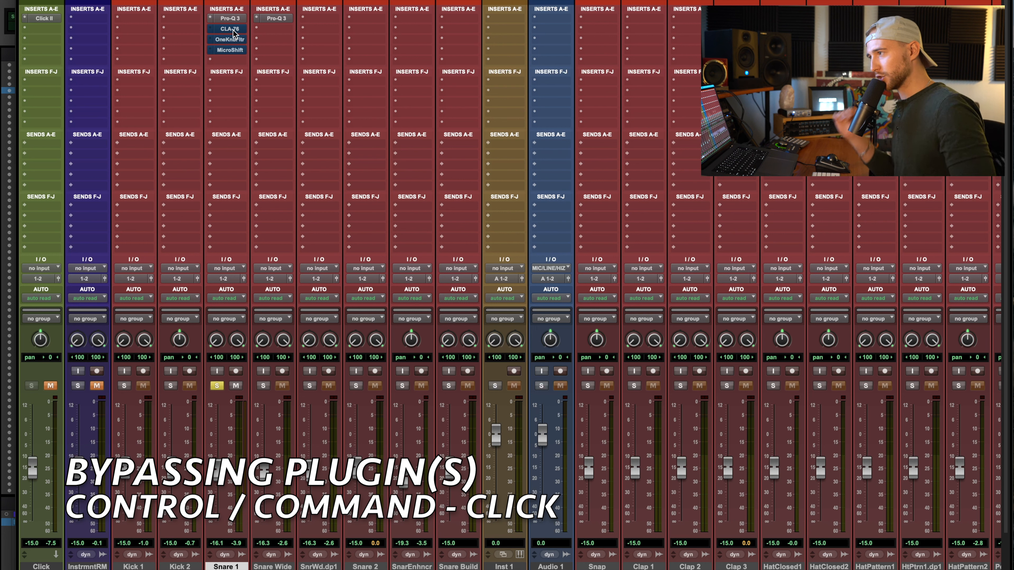
shift+super+click(233, 31)
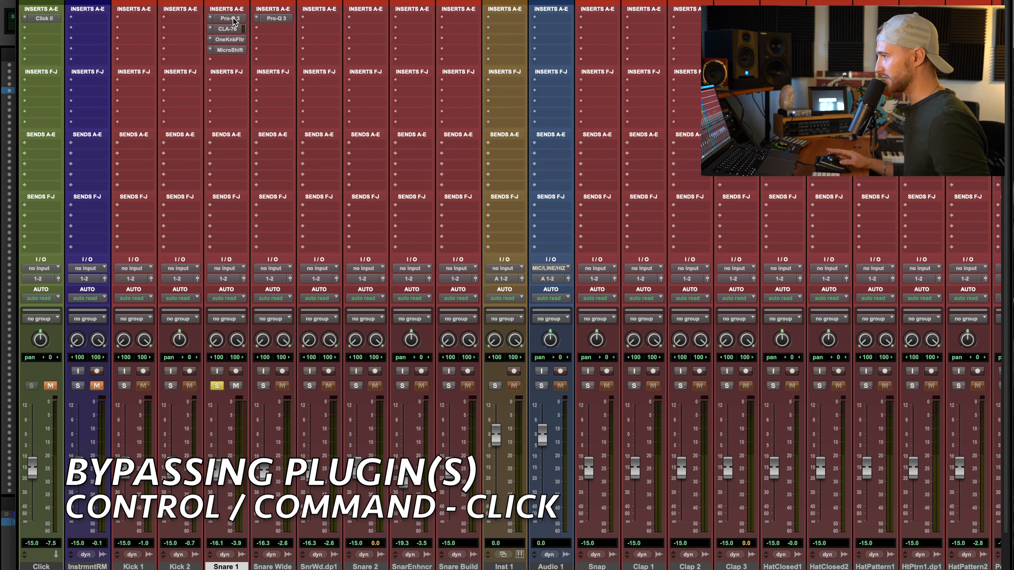
shift+super+click(233, 20)
shift+super+click(233, 20)
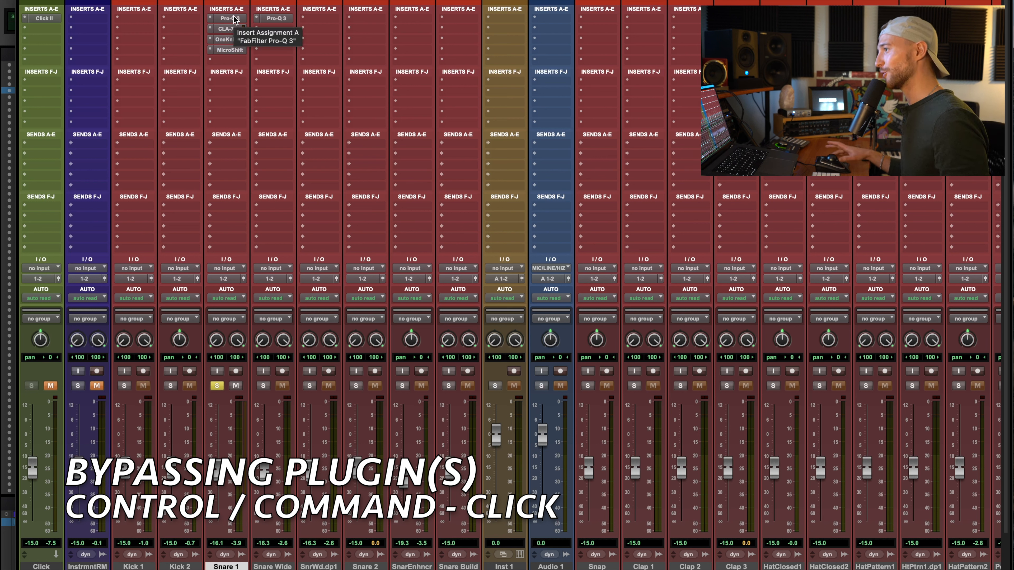
Step: Toggle bypass on and off from Pro-Q 3, CLA-76 and OneKnob Filter downward in turn on Snare 1, and on MicroShift alone
shift+super+click(235, 19)
shift+super+click(236, 22)
shift+super+click(234, 29)
shift+super+click(235, 29)
shift+super+click(237, 39)
shift+super+click(237, 40)
super+click(234, 51)
super+click(235, 51)
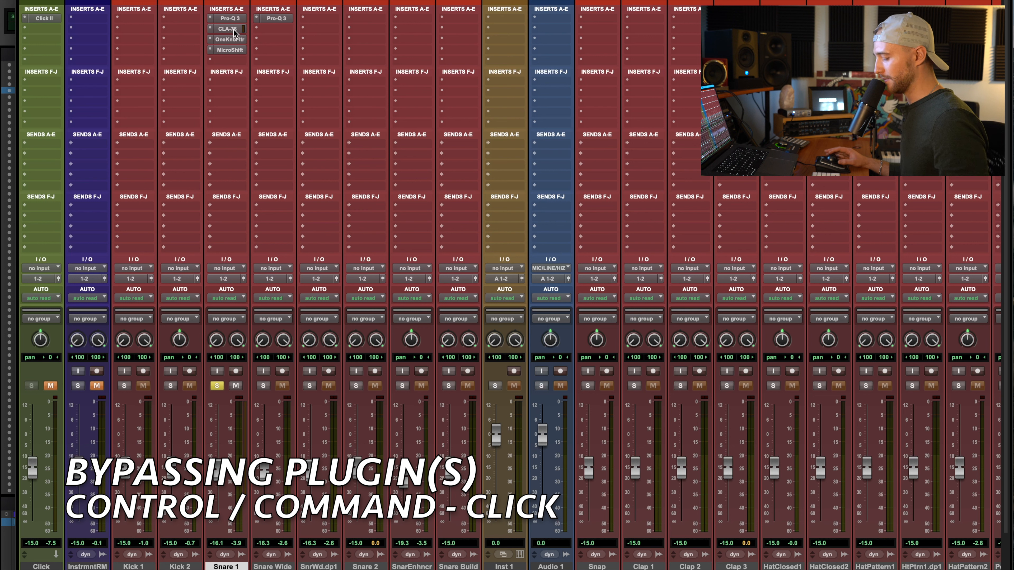
Step: Toggle bypass on and off for Snare 1's CLA-76 and Pro-Q 3 individually, and from OneKnob Filter downward
super+click(234, 31)
super+click(235, 30)
shift+super+click(236, 39)
shift+super+click(236, 38)
super+click(235, 18)
super+click(236, 19)
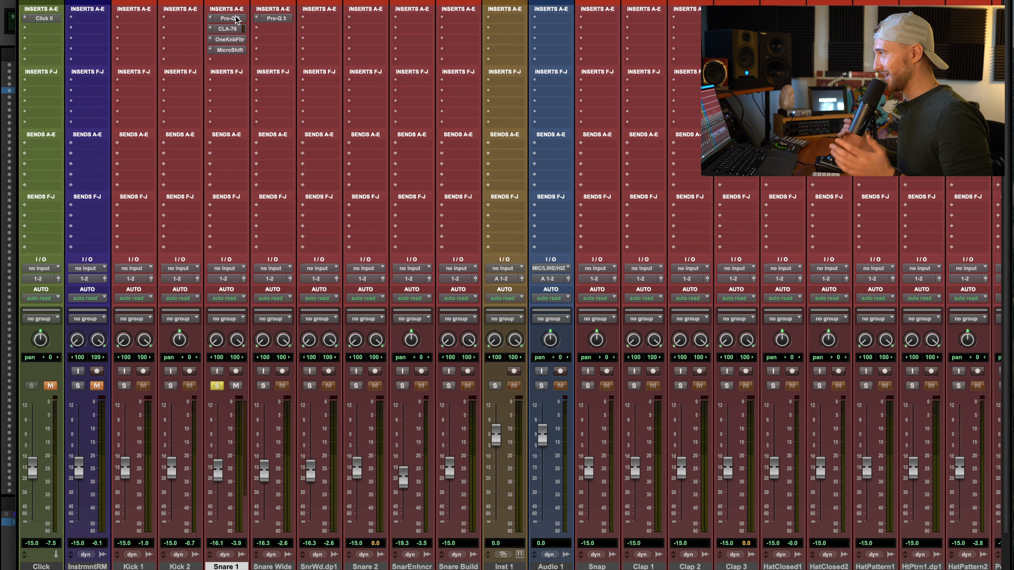
Step: Switch to the Edit window, select the Kick 1 track and turn off Snare 1's solo
key(super+equal)
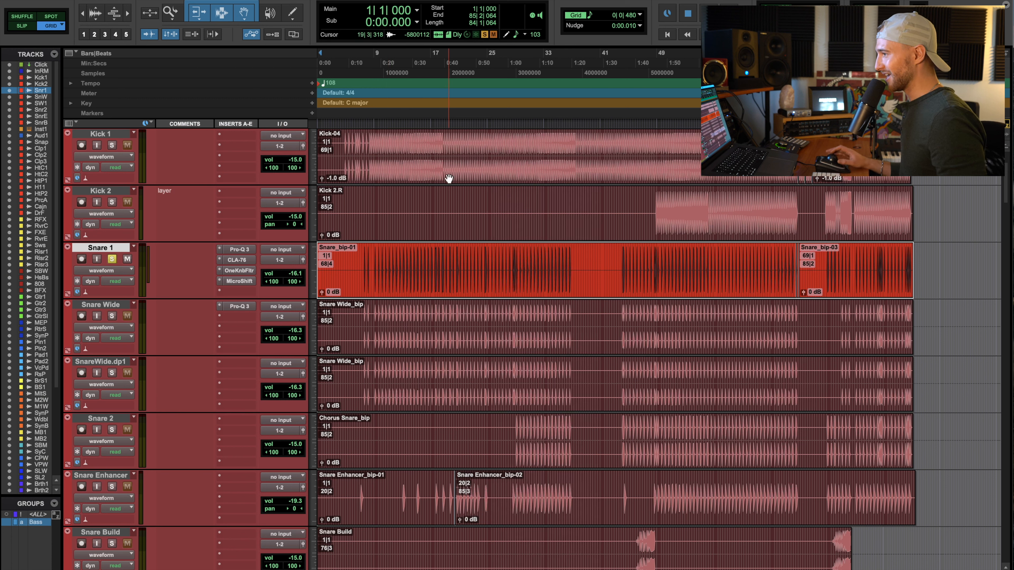
click(415, 262)
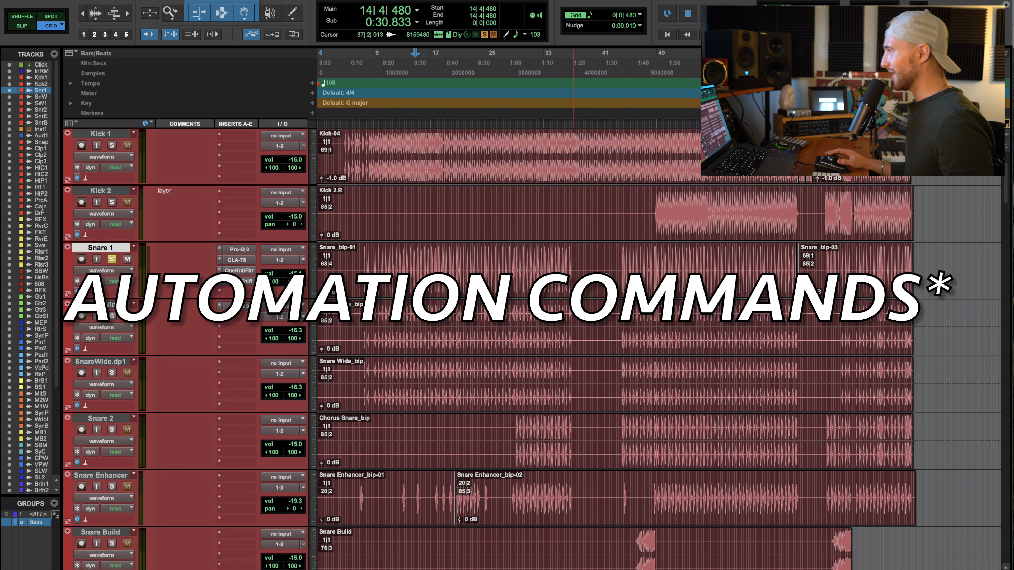
scroll(597, 367, down, 2)
scroll(555, 361, up, 4)
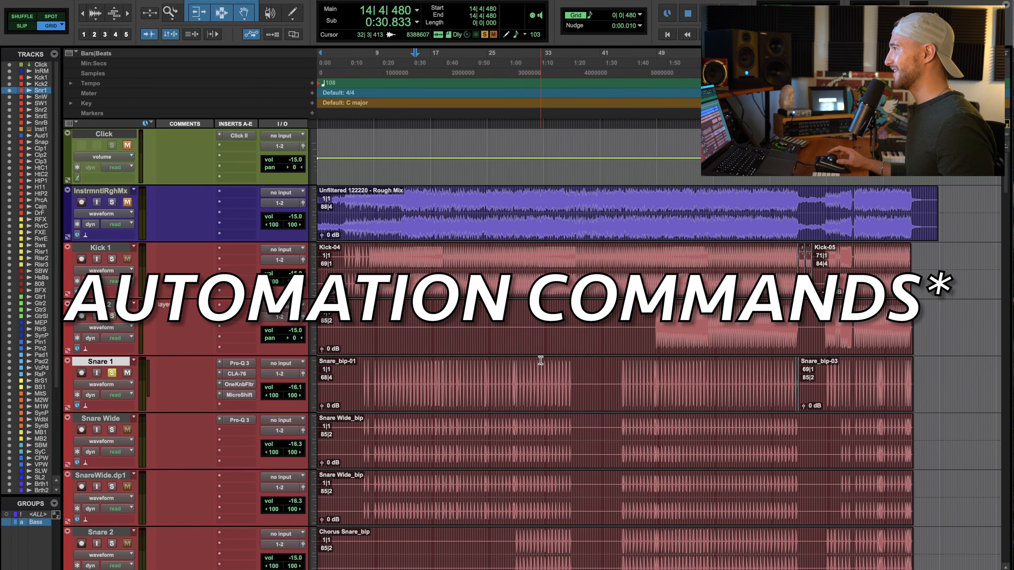
click(100, 248)
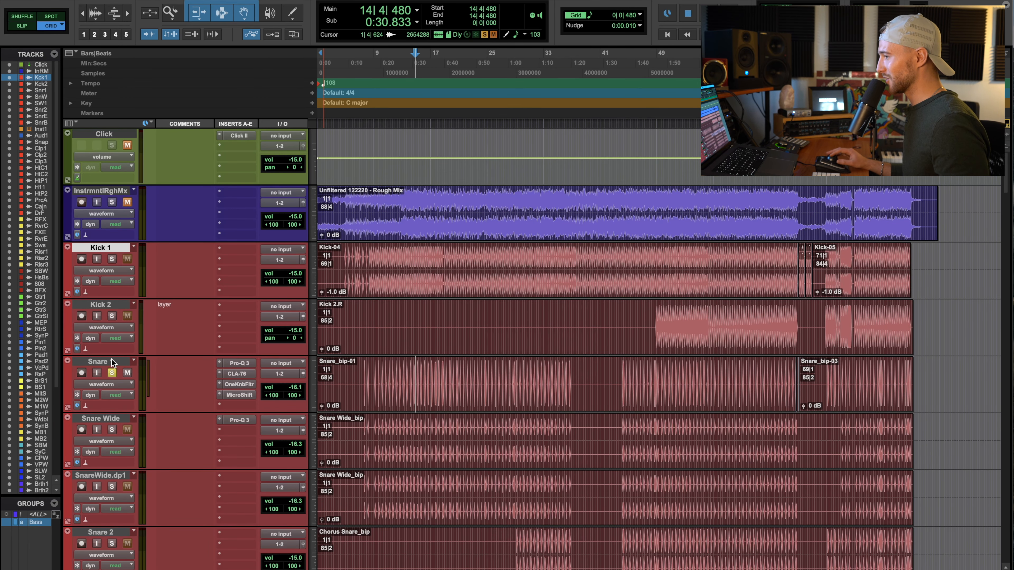
click(111, 372)
Step: Select a range on Kick 1 from 15|2|000 to 54|1|000, and place the edit cursor at 14|1|480
drag(394, 266, 395, 266)
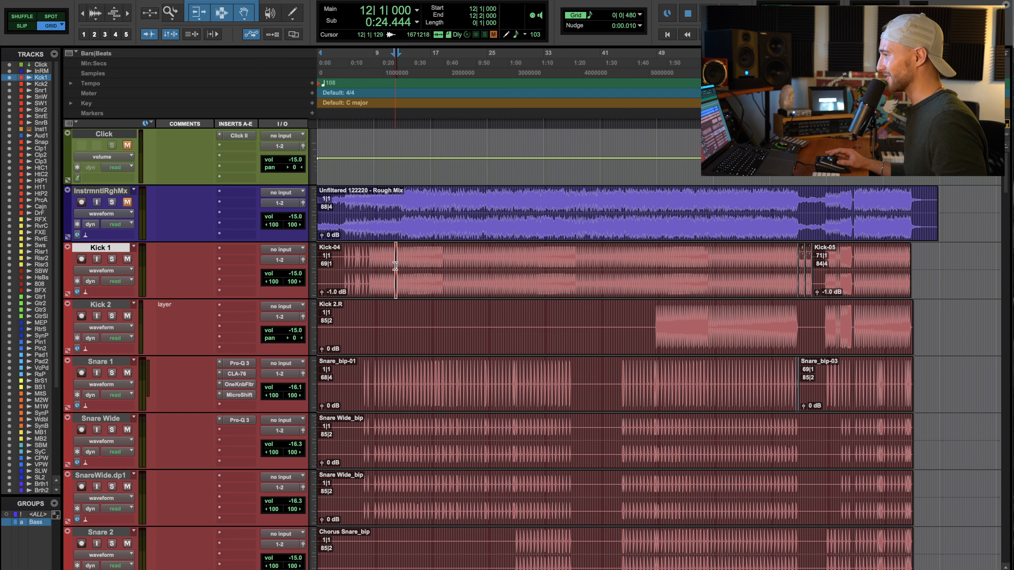
click(396, 263)
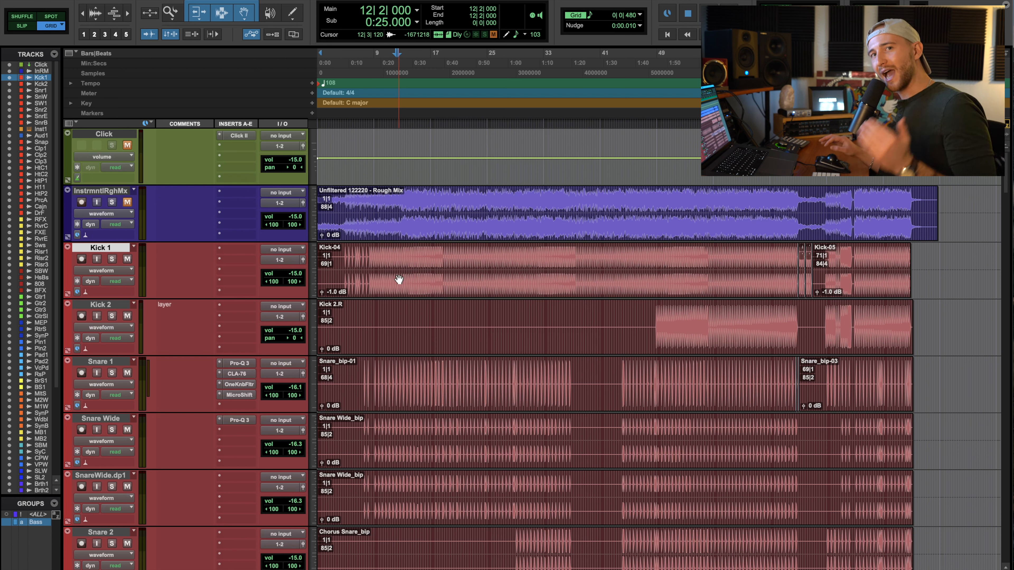
mouse_move(430, 276)
mouse_down()
mouse_move(656, 276)
mouse_move(415, 263)
mouse_up()
double_click(656, 276)
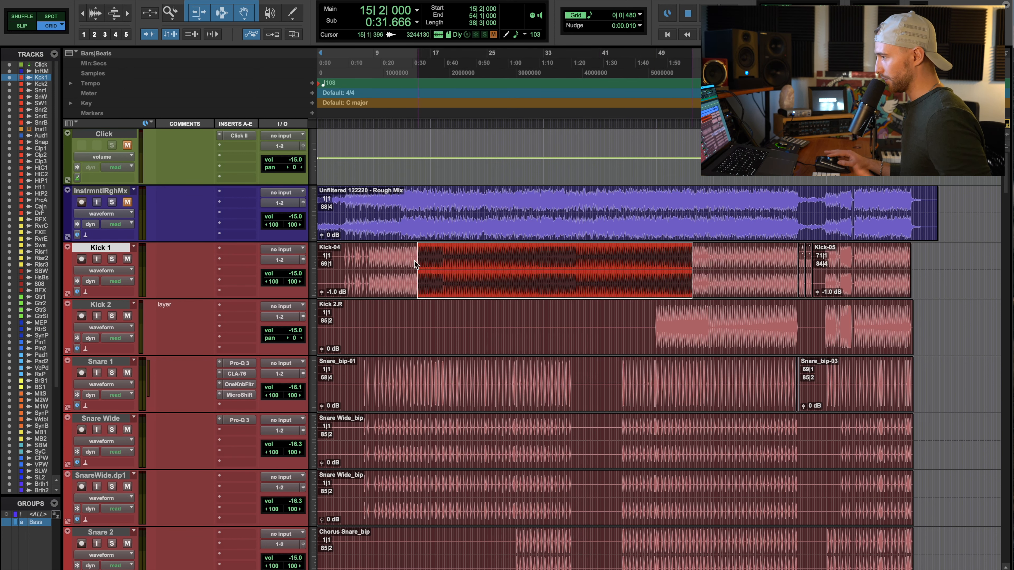
click(411, 265)
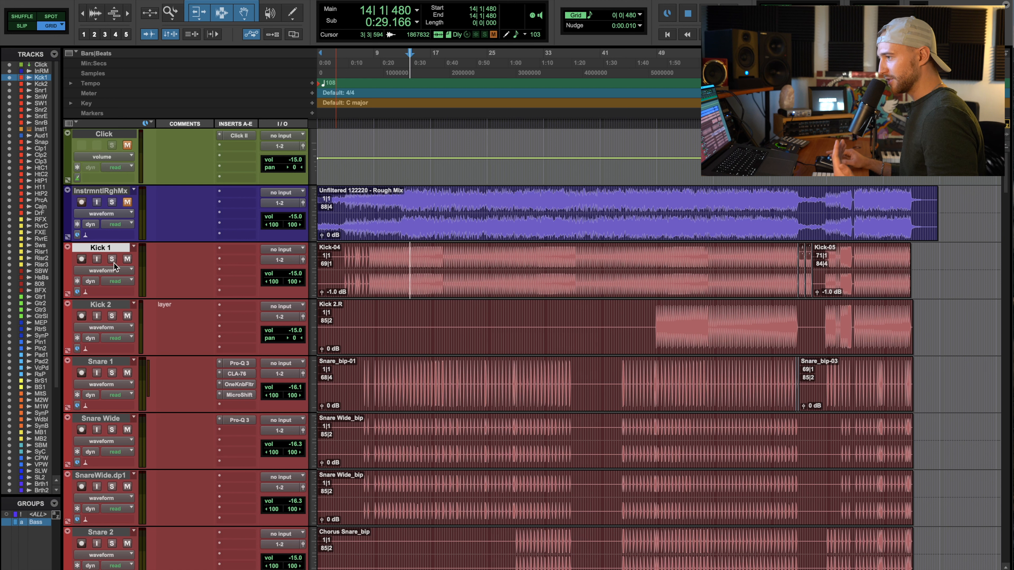
Step: Raise Kick 1's volume fader to -7.8 in the Mix window and return to the Edit window
key(super+equal)
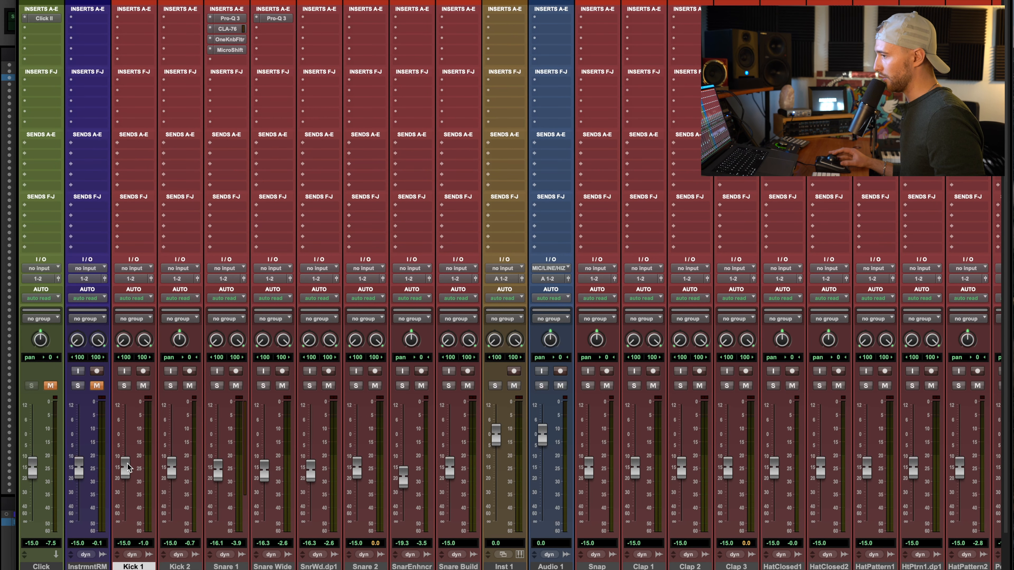
drag(128, 467, 127, 447)
key(super+equal)
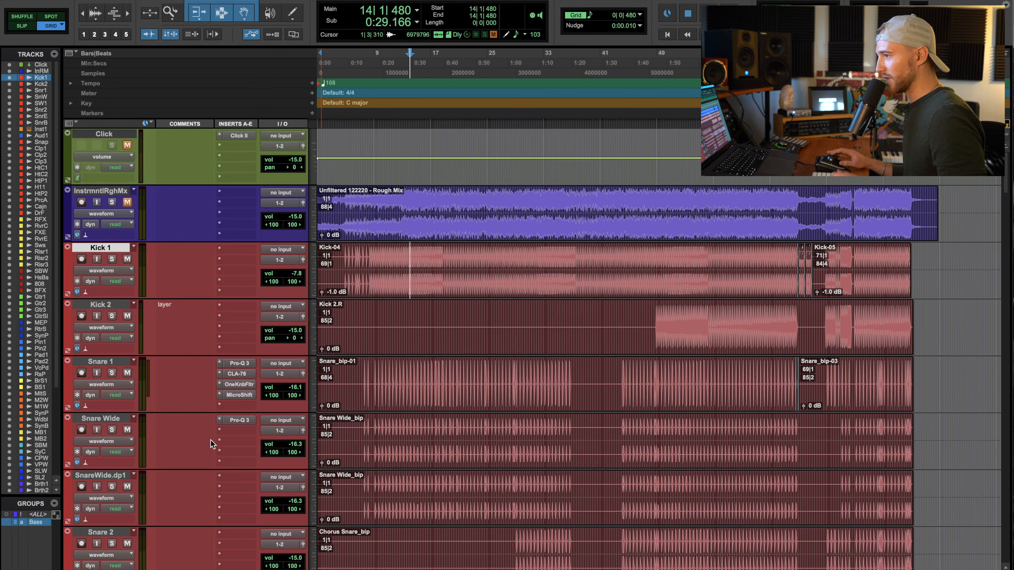
Step: Show Kick 1's volume automation, draw a volume dip at about bars 34 to 40, and clear it
click(101, 270)
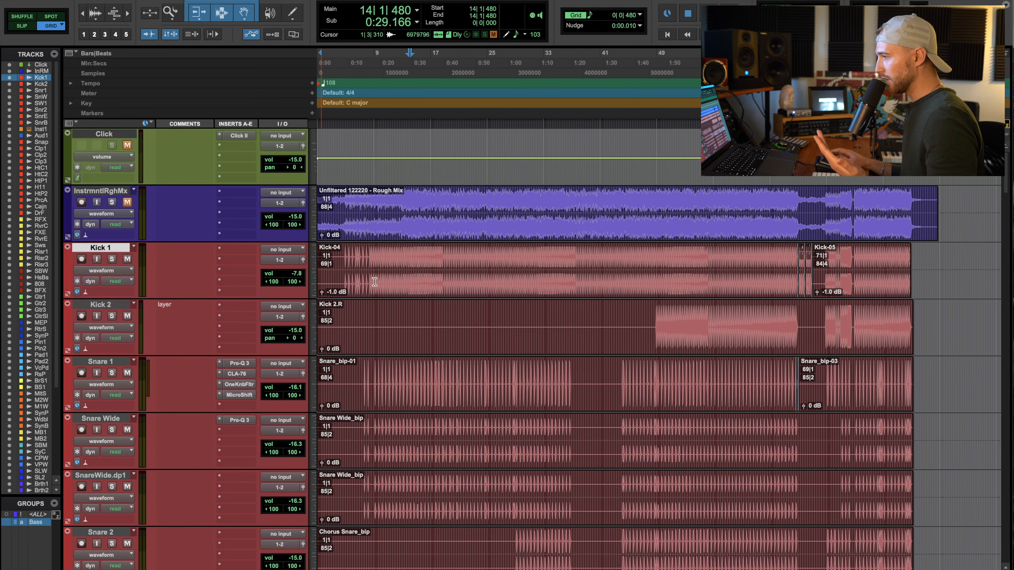
drag(554, 280, 639, 290)
click(577, 281)
click(584, 281)
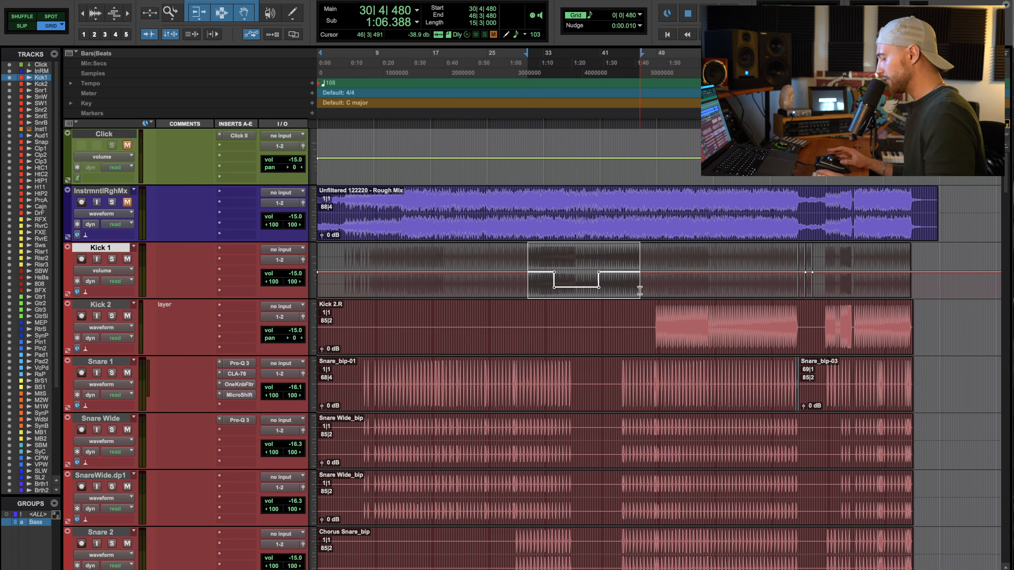
key(Delete)
Step: Try raising Kick 1's volume automation between 23|4|000 and 29|3|000, and undo the volume edits
drag(478, 281, 518, 286)
drag(499, 245, 499, 240)
key(super+bracketright)
key(super+bracketright)
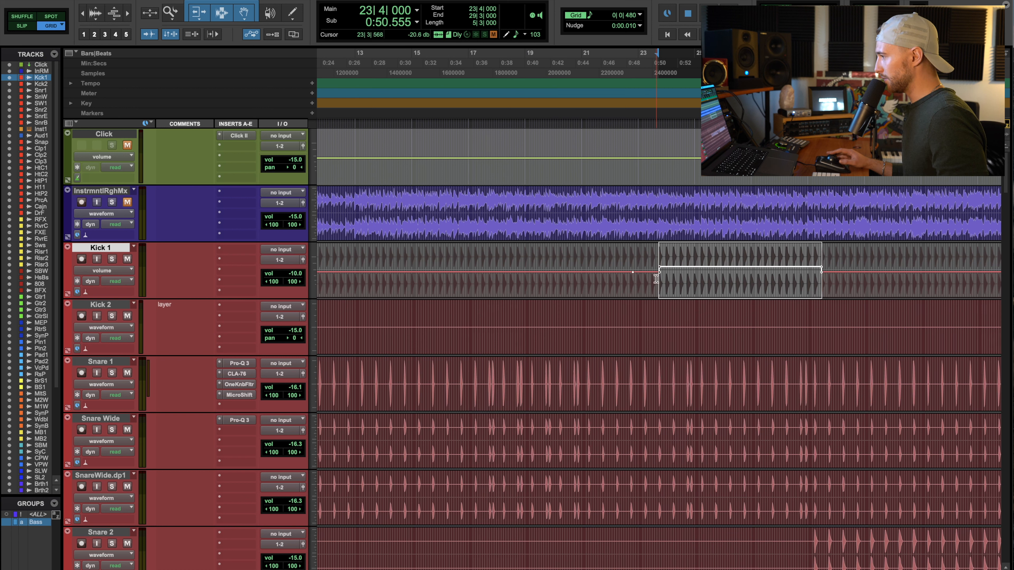
click(602, 270)
key(super+z)
key(super+z)
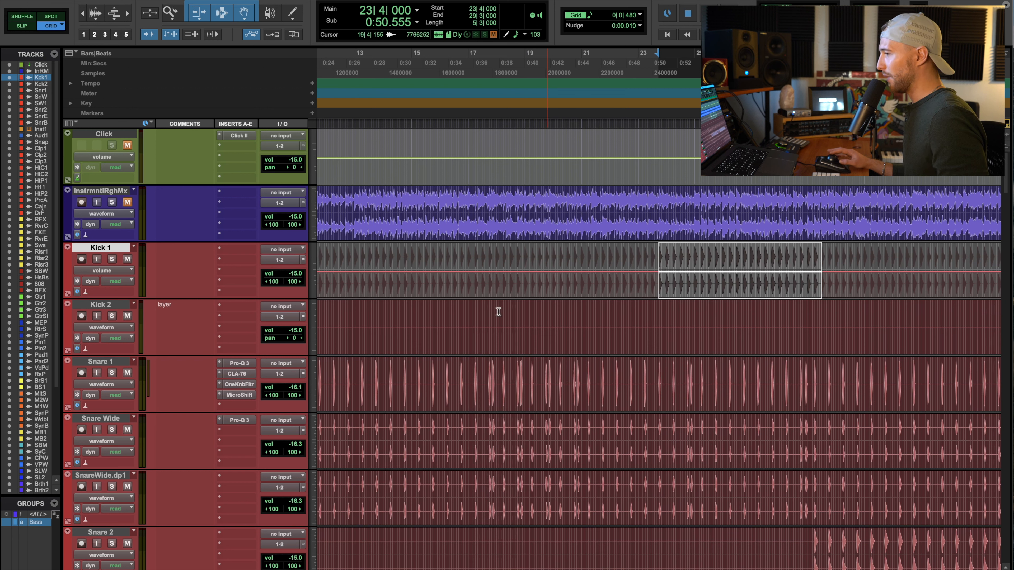
Step: Set Kick 1's track view back to waveform and fit the whole session in the timeline
click(115, 271)
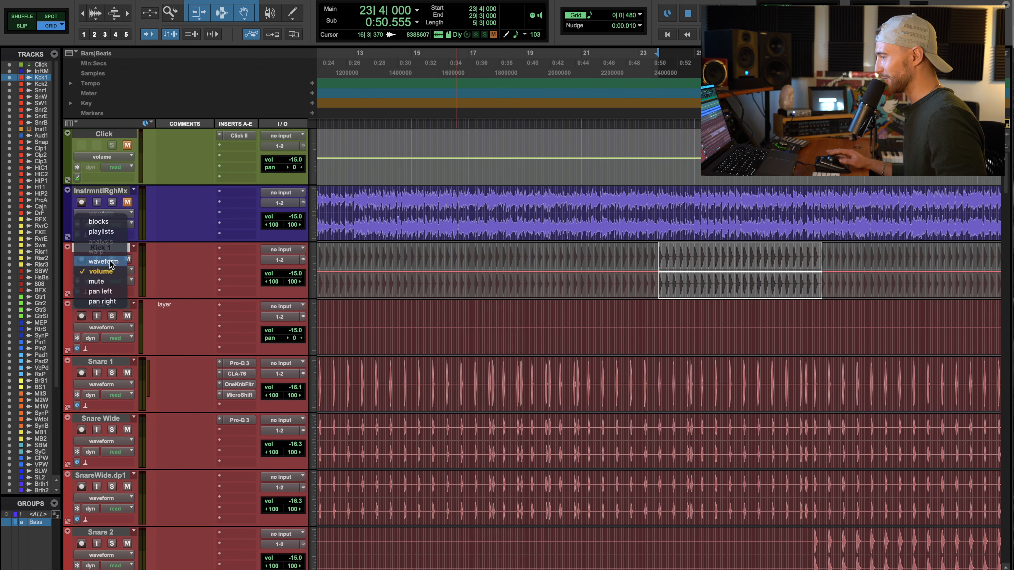
click(110, 264)
key(alt+a)
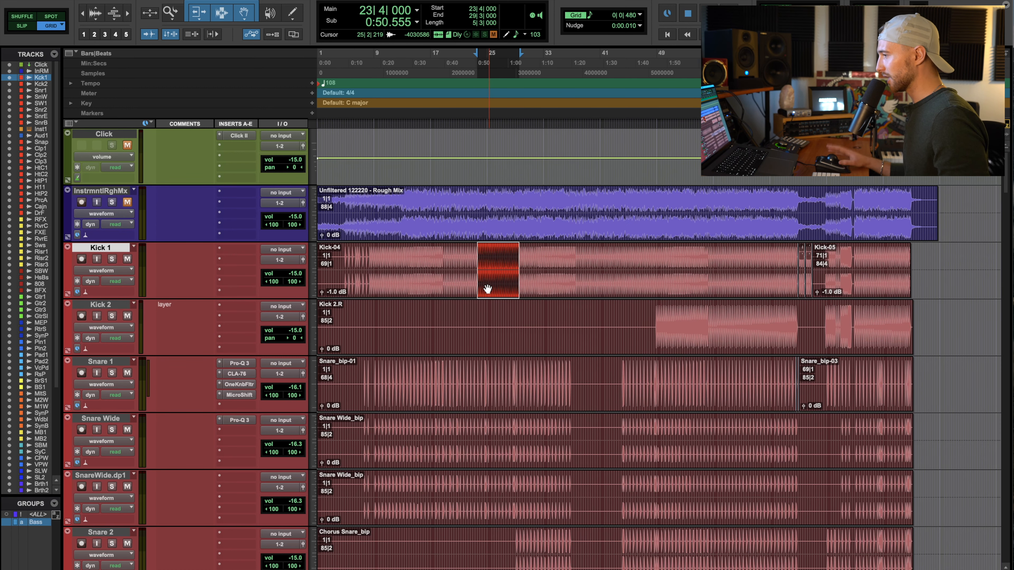
Step: Select the Kick-04 clip and toggle Kick 1 between volume automation and waveform view several times
click(487, 289)
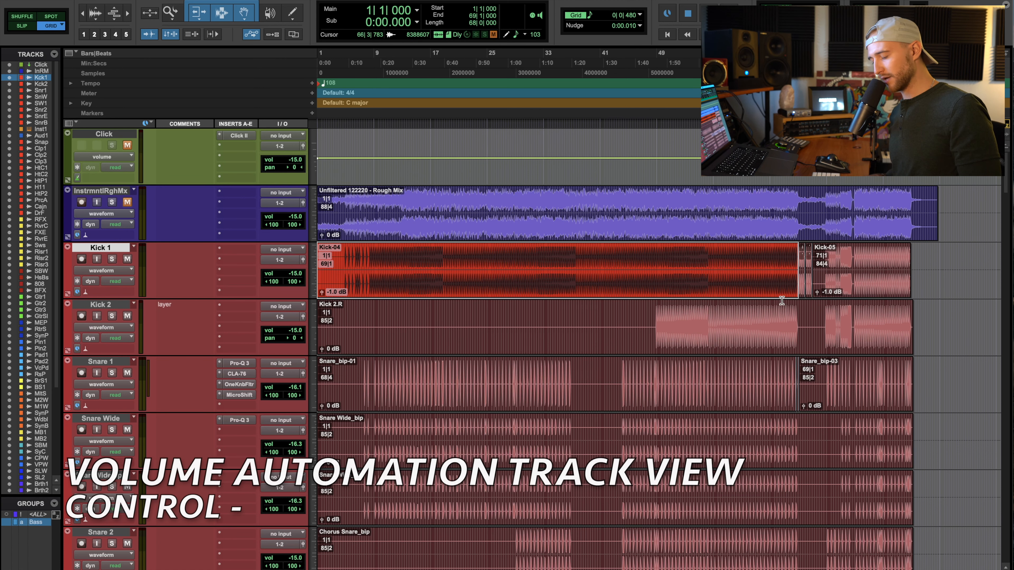
key(ctrl+minus)
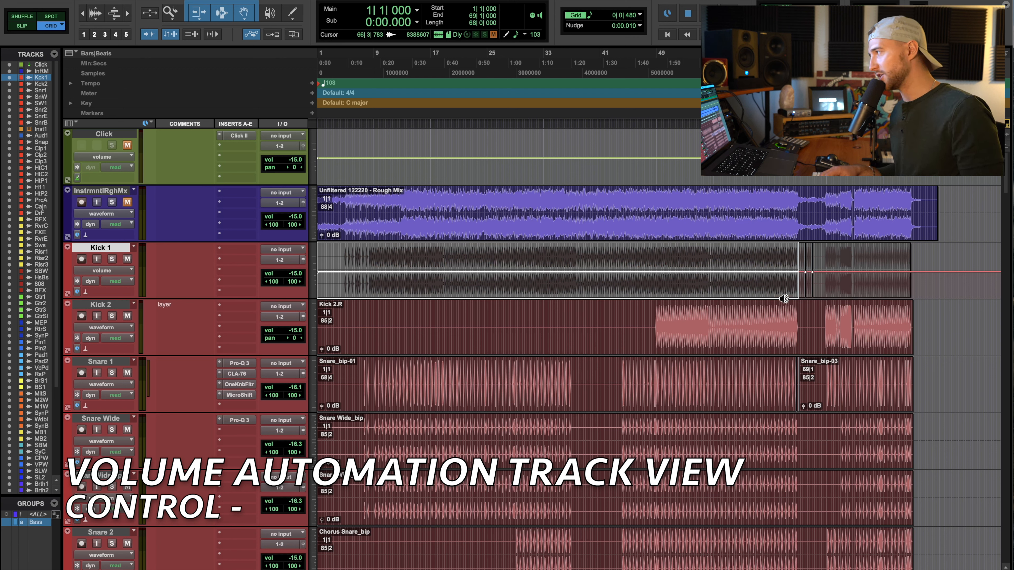
key(ctrl+minus)
key(ctrl+minus)
key(ctrl+minus)
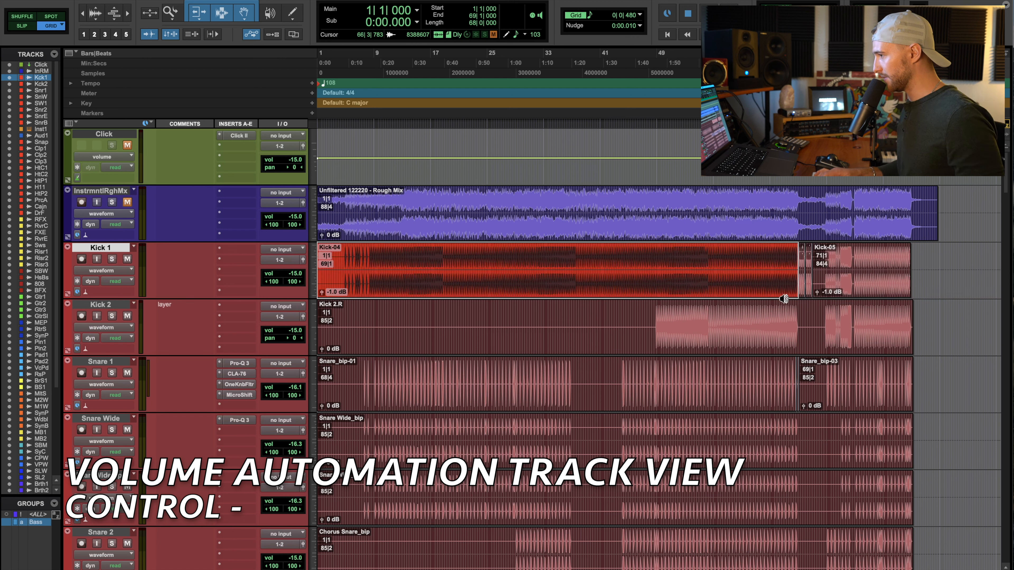
Step: Select the Snare_bip-01 clip and toggle Snare 1 between volume automation and waveform view, ending on waveform
click(534, 396)
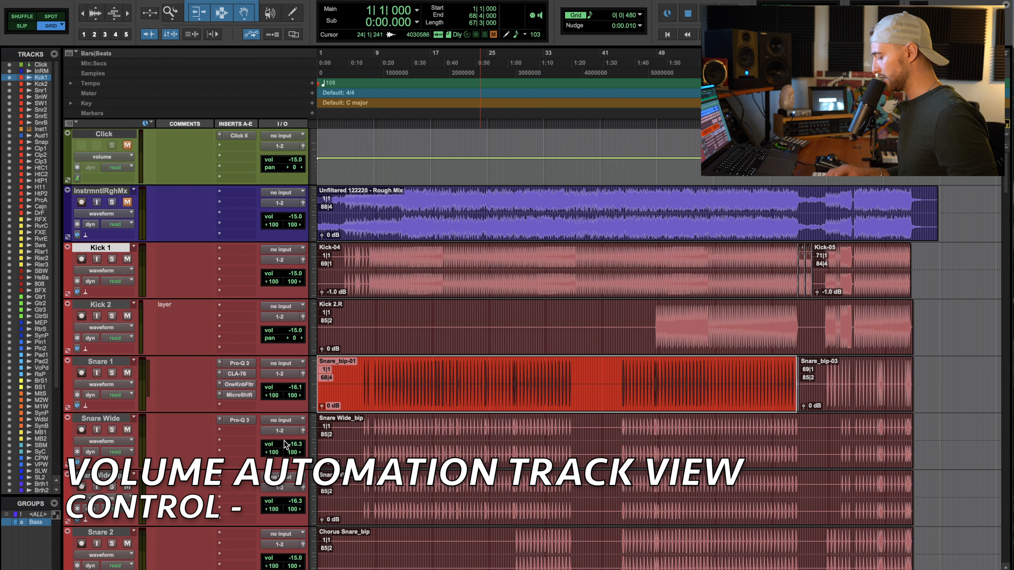
key(ctrl+minus)
key(ctrl+minus)
key(ctrl+minus)
key(ctrl+minus)
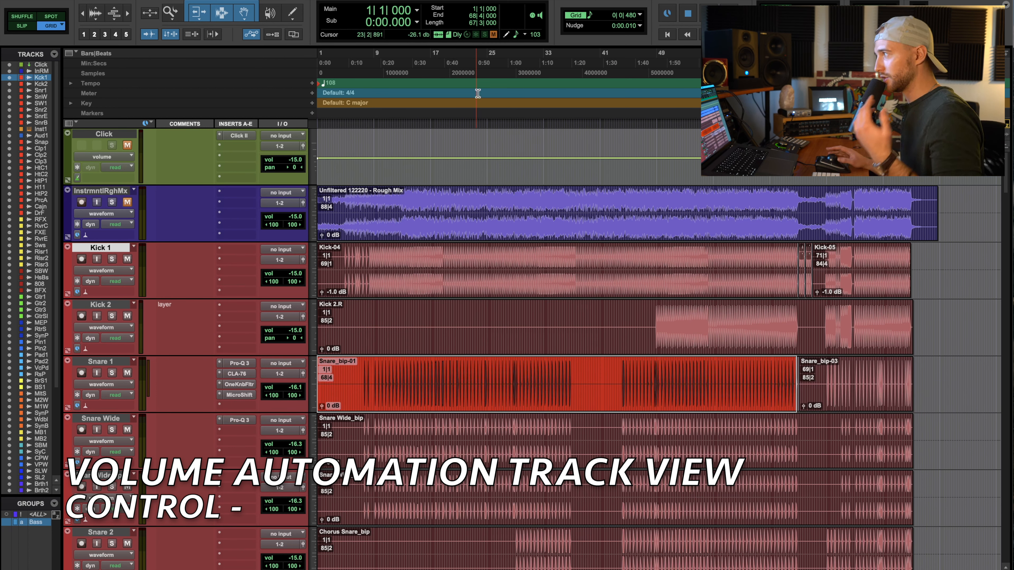
key(ctrl+minus)
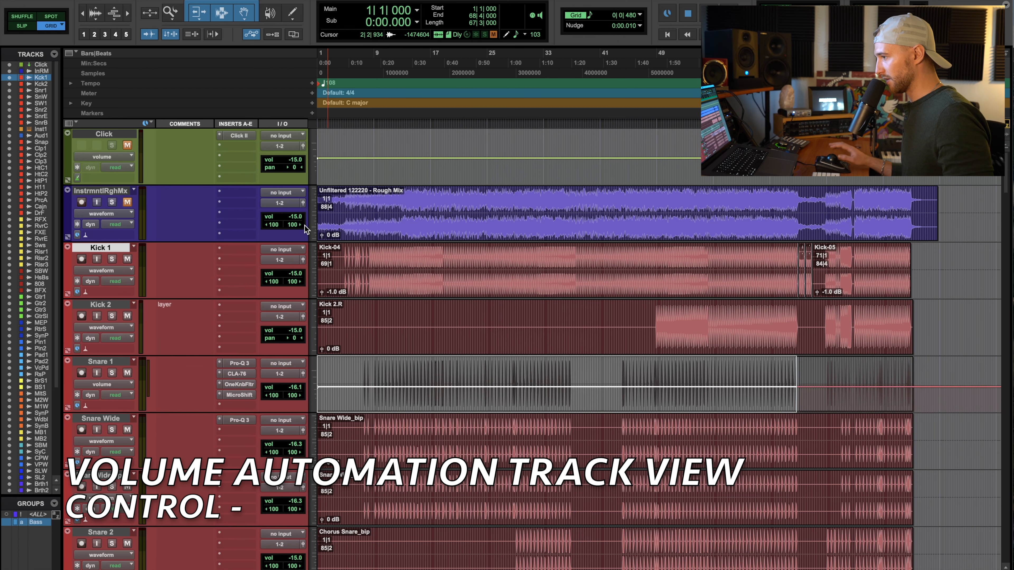
key(ctrl+minus)
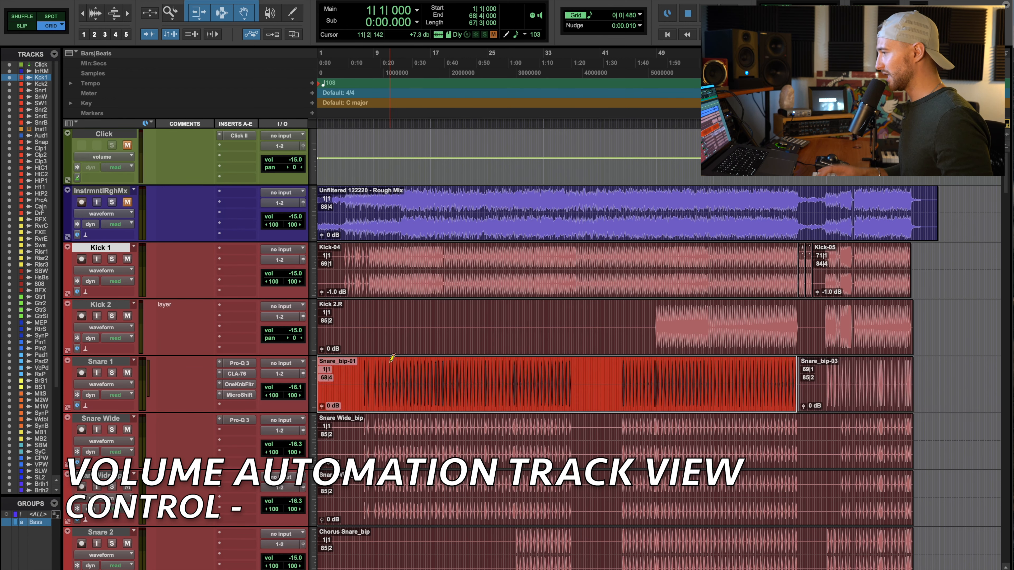
Step: Select the Snare 1 track and examine its available track views, leaving it on waveform
scroll(174, 361, down, 3)
scroll(159, 419, up, 2)
scroll(147, 476, down, 3)
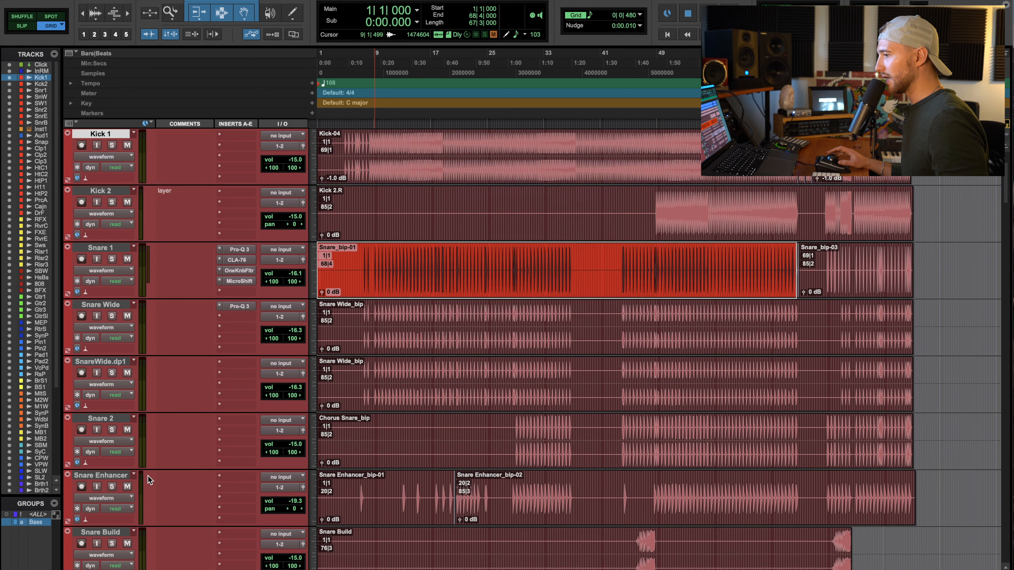
scroll(145, 436, up, 3)
click(107, 357)
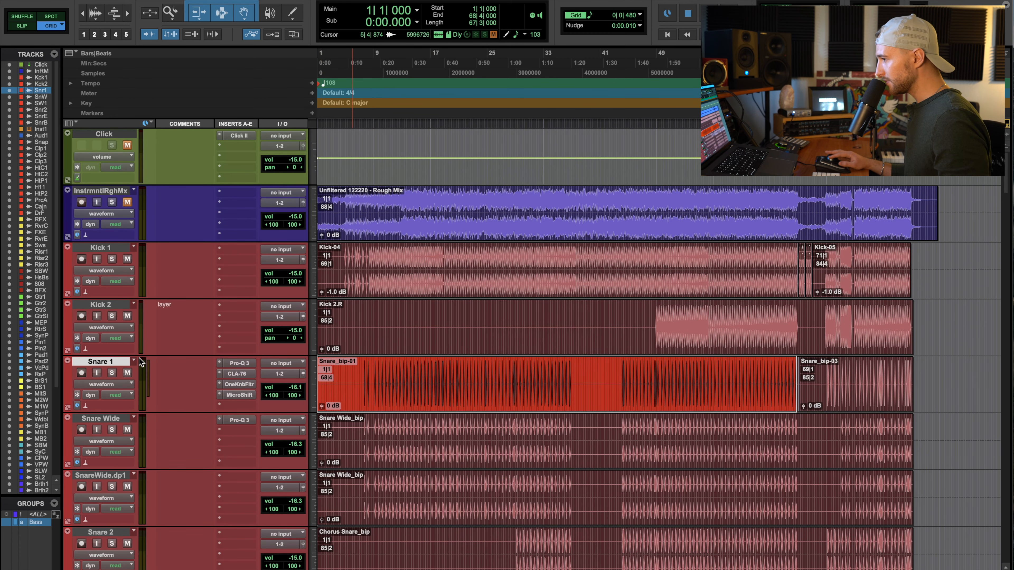
click(100, 385)
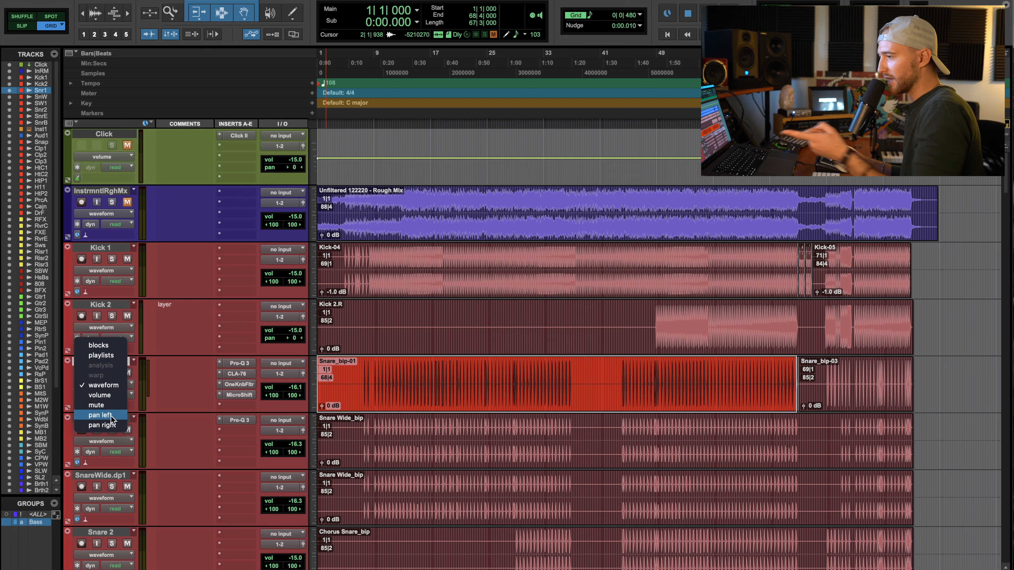
click(161, 387)
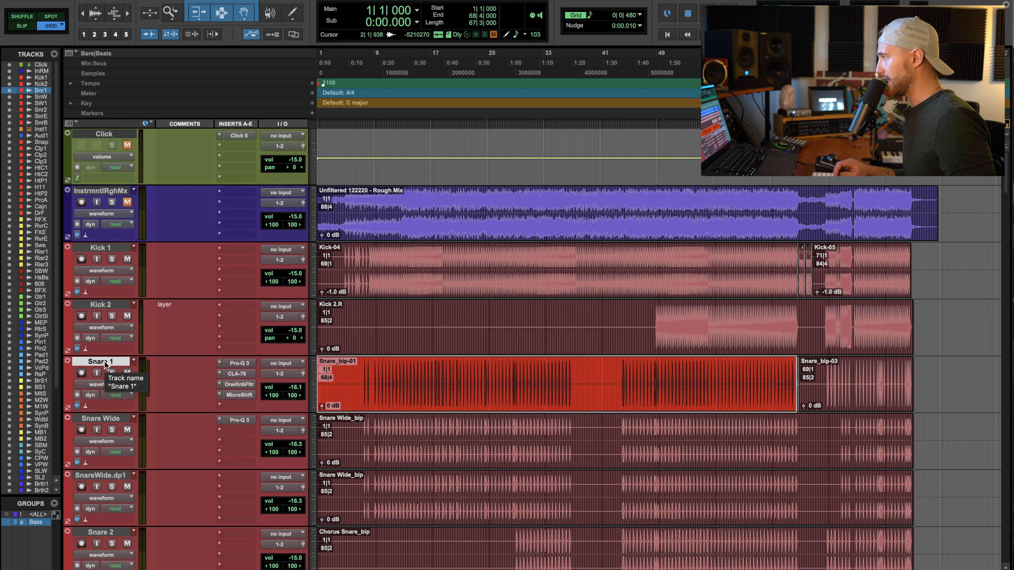
Step: Cycle Snare 1's track view from waveform through volume, mute and pan left to pan right
key(ctrl+minus)
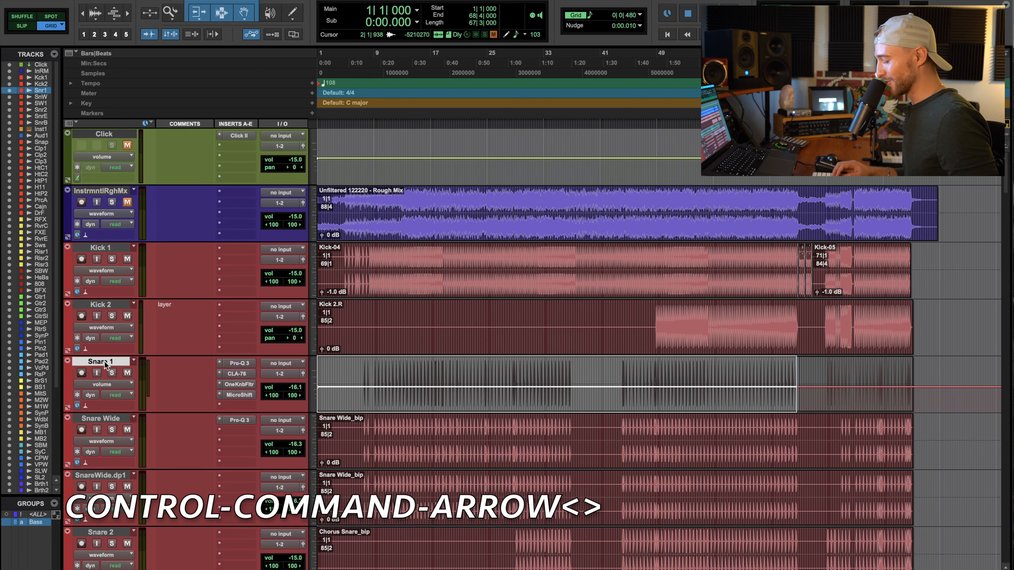
key(ctrl+super+Right)
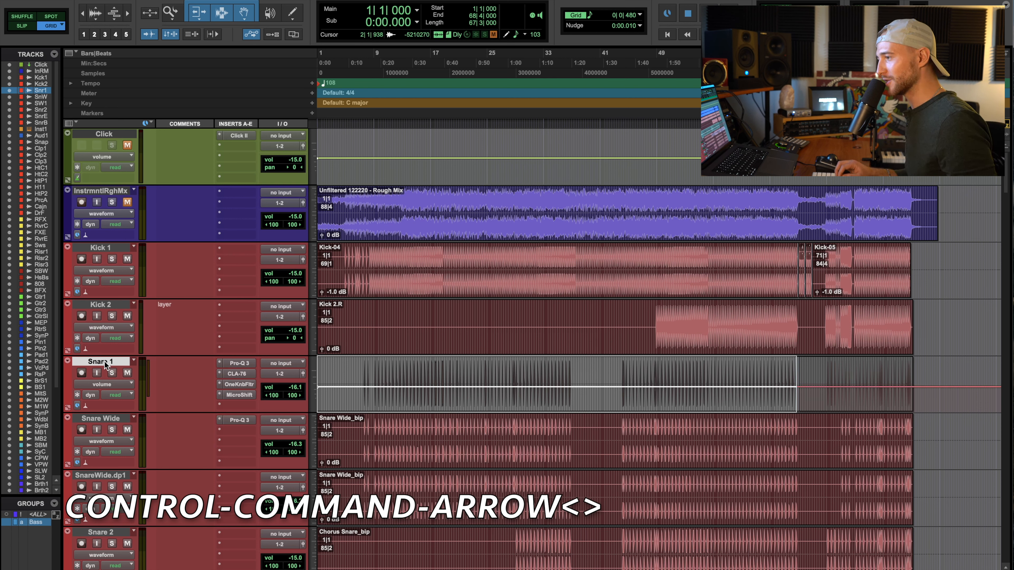
key(ctrl+super+Right)
key(ctrl+super+Right)
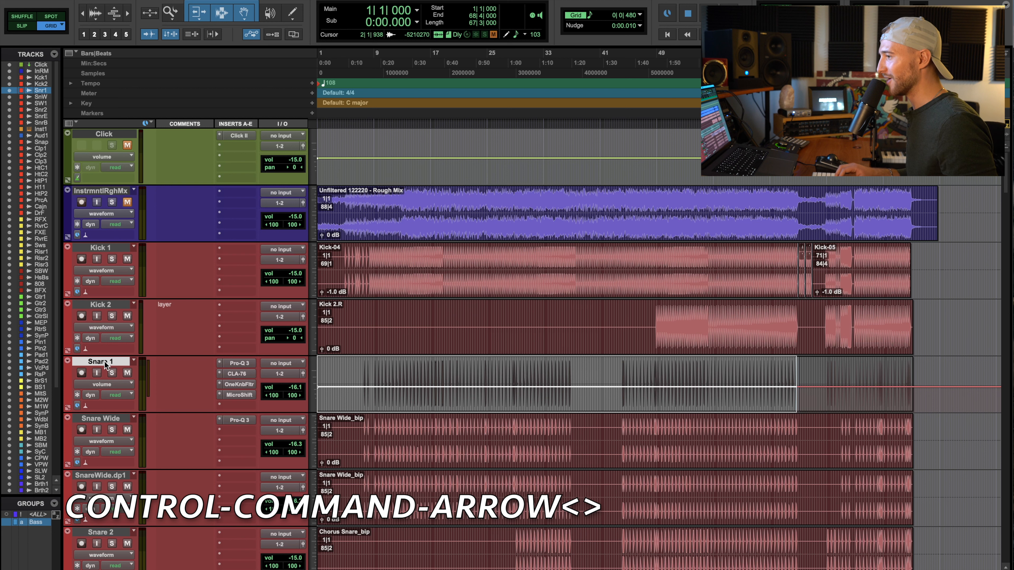
key(ctrl+super+Right)
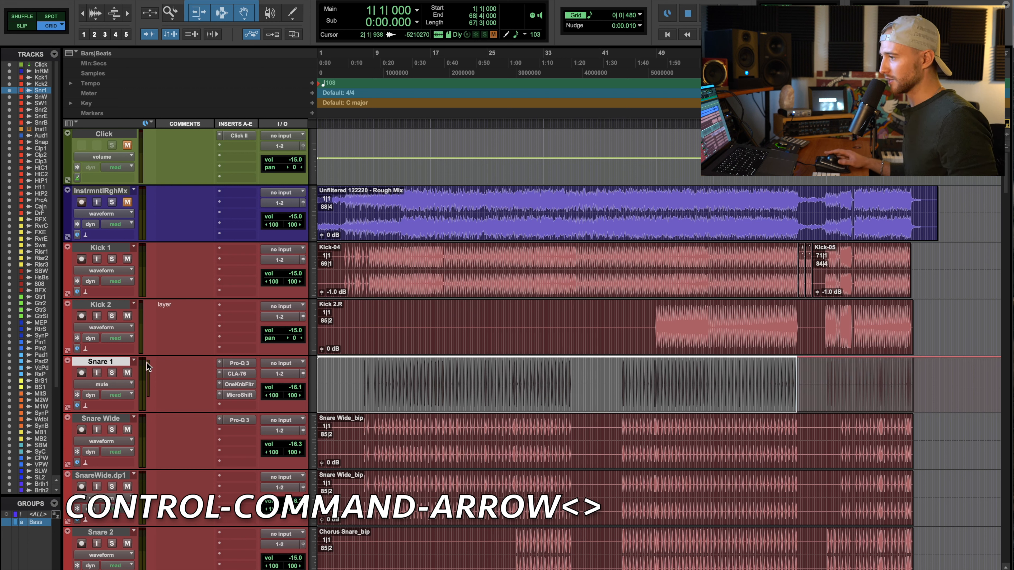
key(ctrl+super+Right)
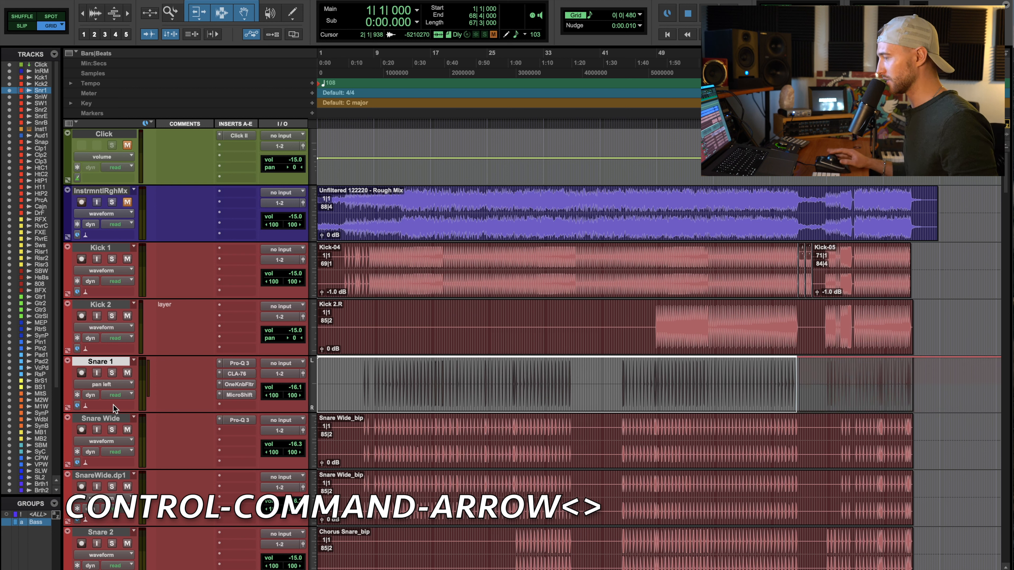
key(ctrl+super+Right)
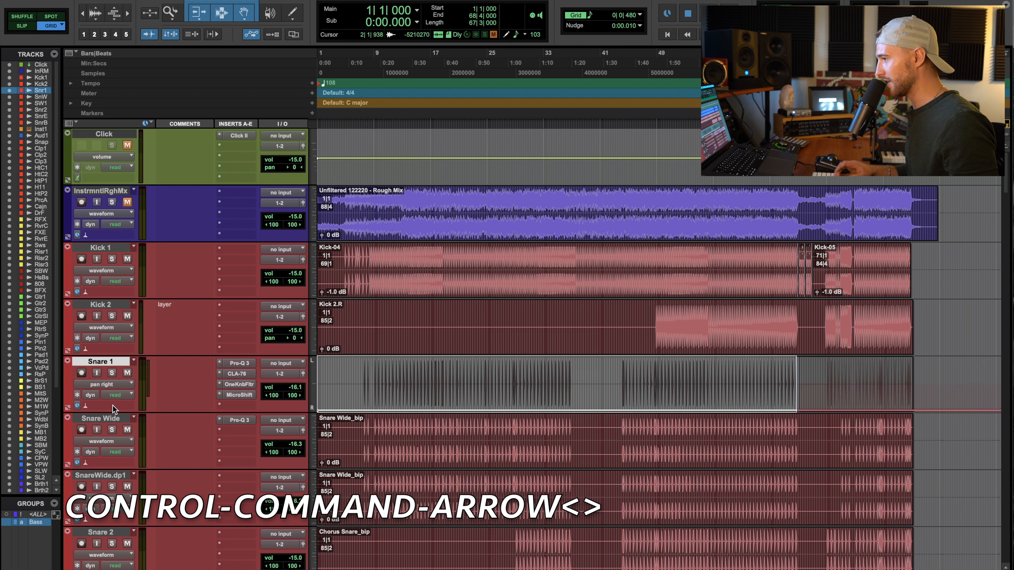
Step: Cycle Snare 1's track view back to waveform, and then forward to volume
key(ctrl+super+Left)
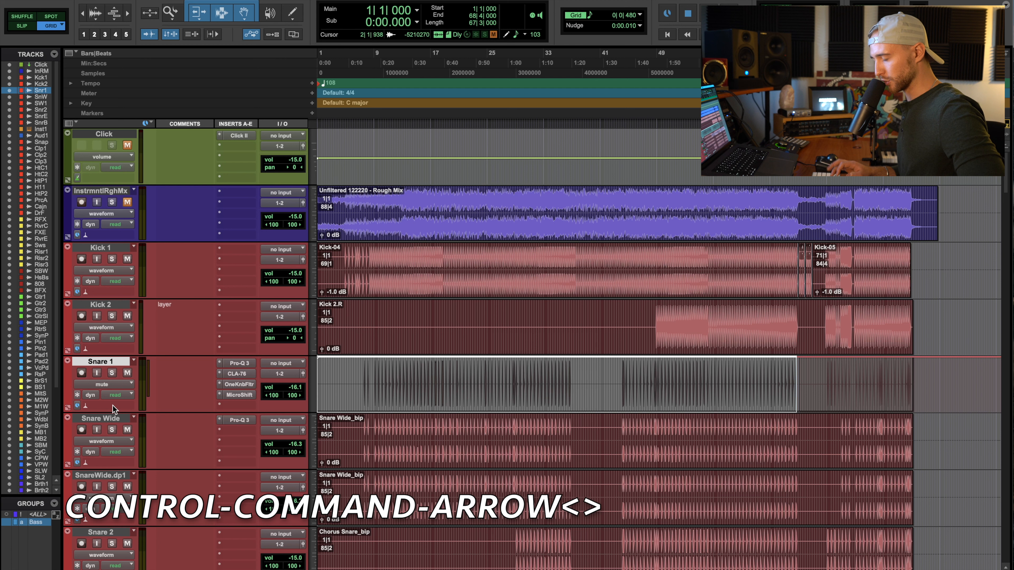
key(ctrl+super+Left)
key(ctrl+super+Left)
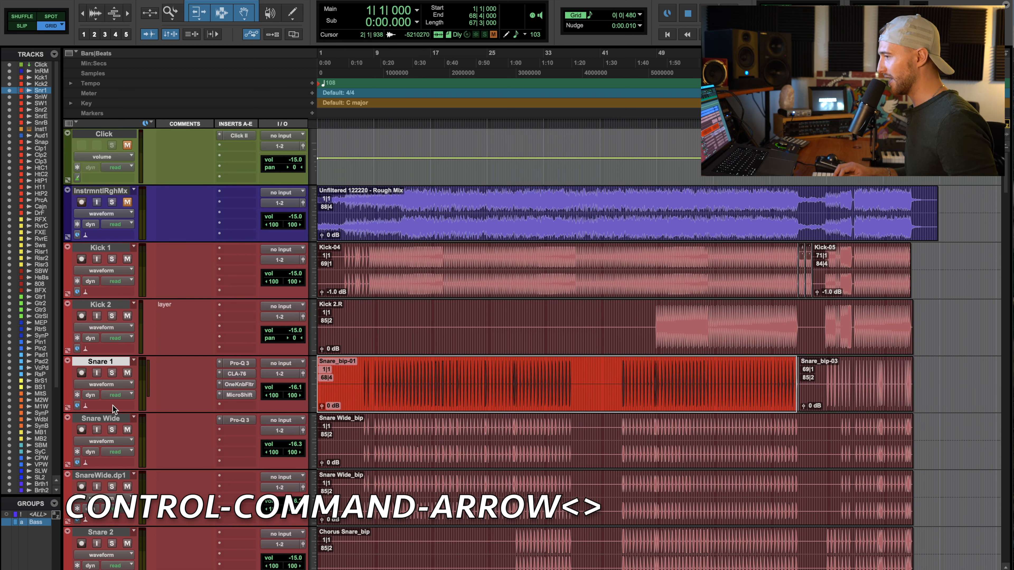
key(Delete)
key(super+z)
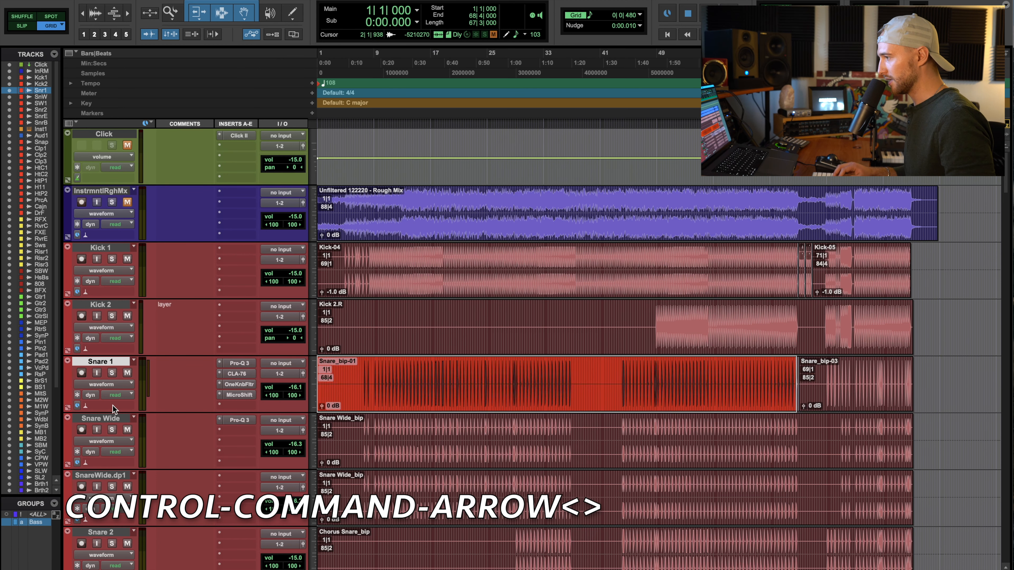
key(ctrl+super+Right)
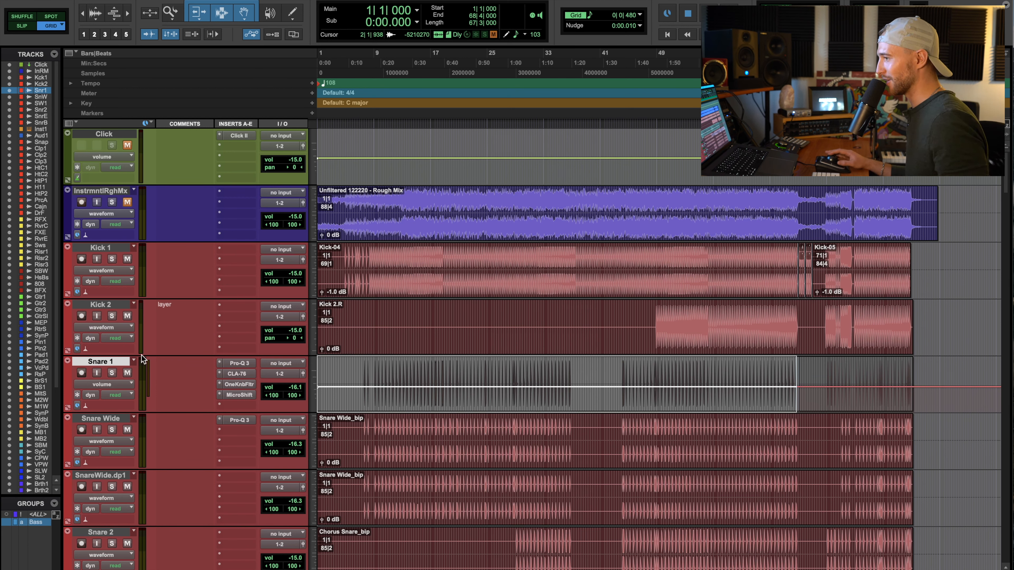
Step: Open the OneKnob Filter plug-in on Snare 1 and enable automation for its Filter parameter
click(239, 384)
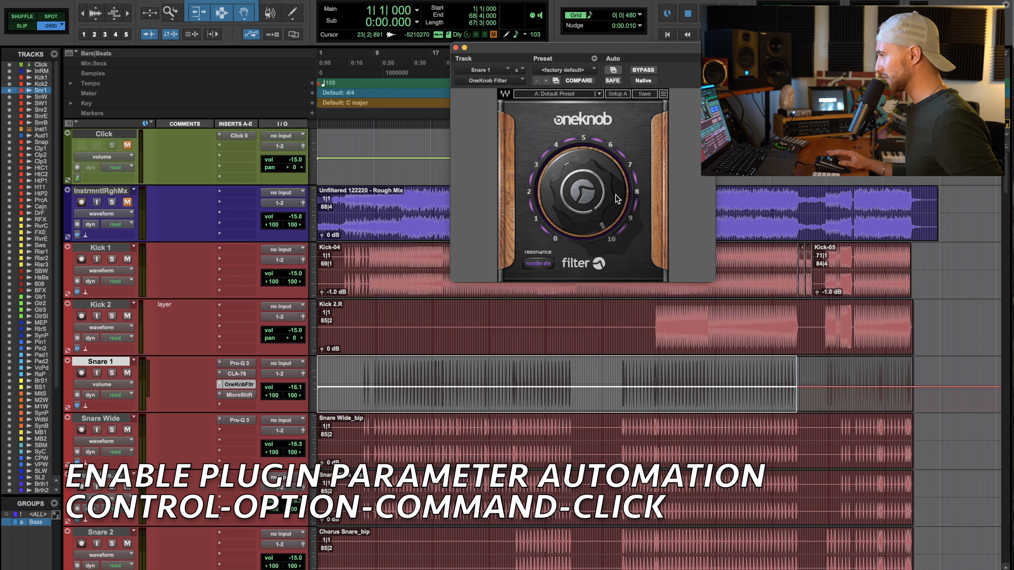
ctrl+alt+super+click(578, 198)
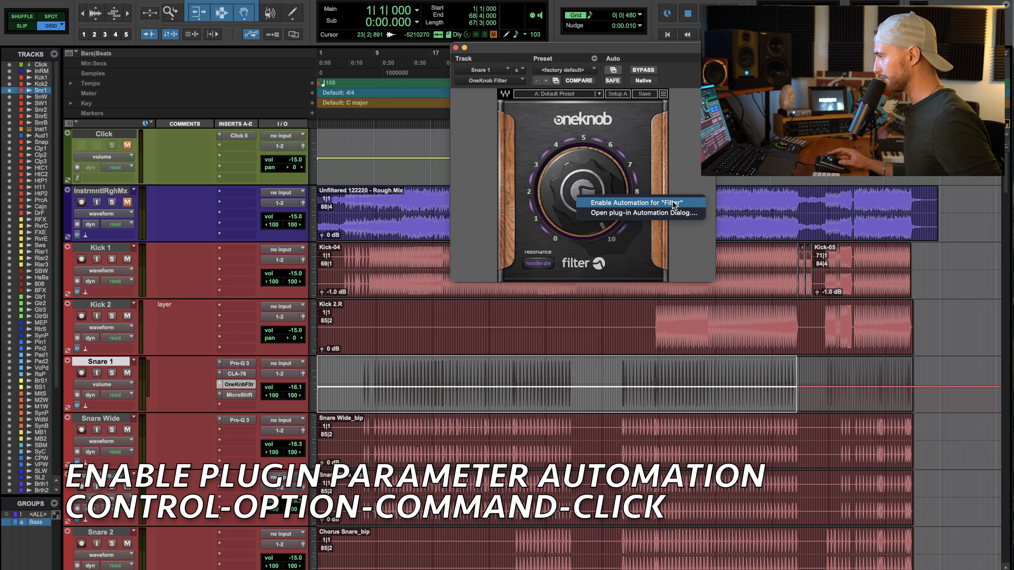
click(646, 202)
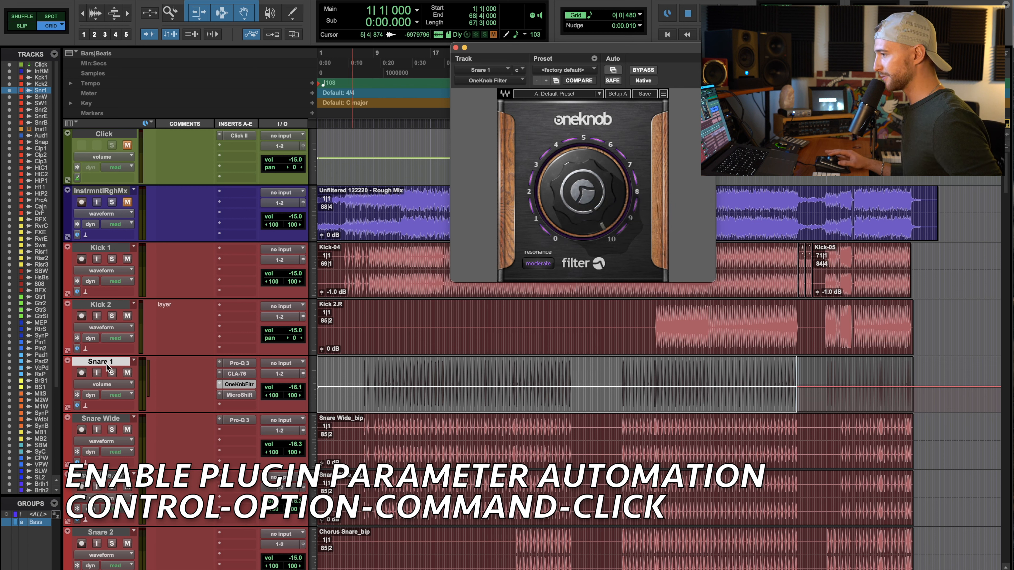
Step: Show Snare 1's OneKnob Filter automation and draw a falling ramp from about bar 14 to bar 19, ending halfway down
key(ctrl+super+Right)
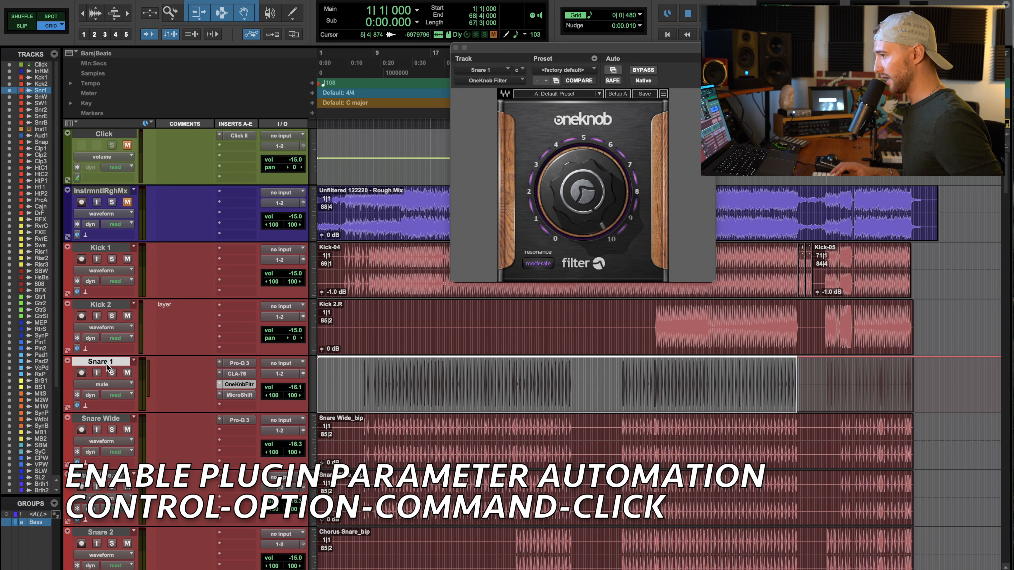
click(103, 384)
mouse_move(136, 384)
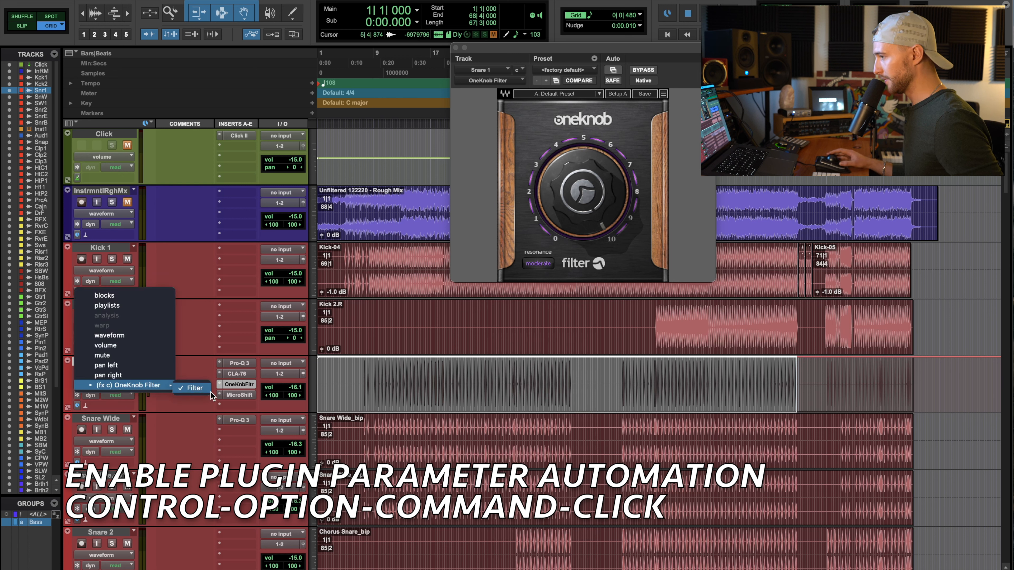
click(193, 388)
super+click(410, 362)
drag(448, 362, 446, 388)
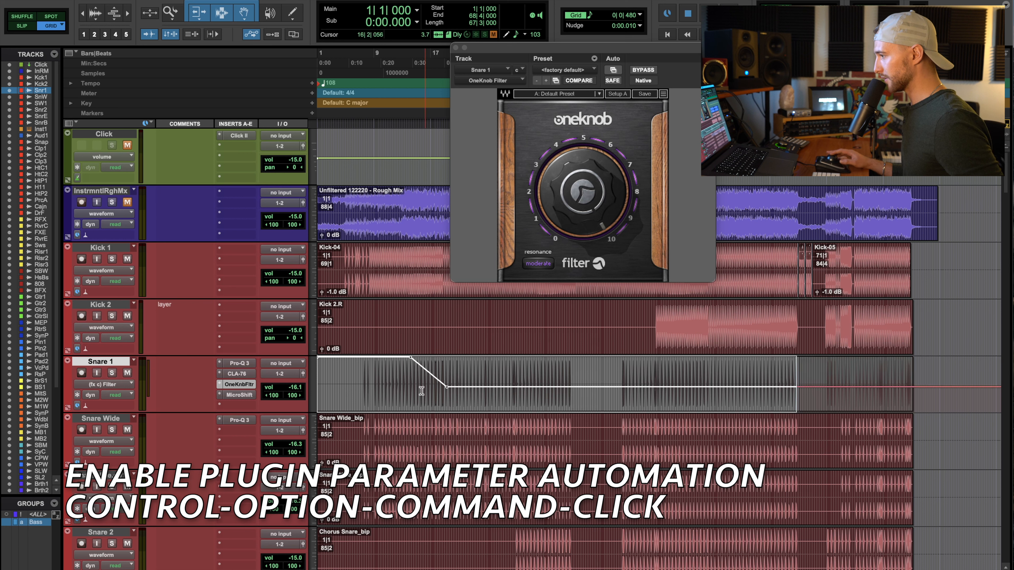
Step: Solo Snare 1 and play from bar 13 to hear the filter automation
click(406, 382)
key(space)
key(shift+s)
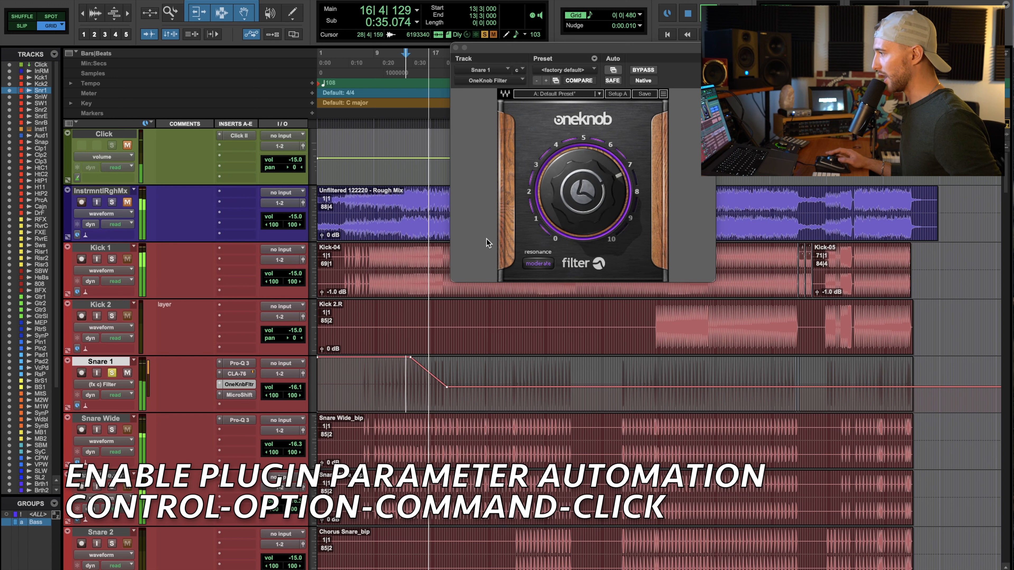
Step: Delete the filter automation ramp on Snare 1 and disable automation for the OneKnob's Filter parameter
drag(391, 390, 537, 394)
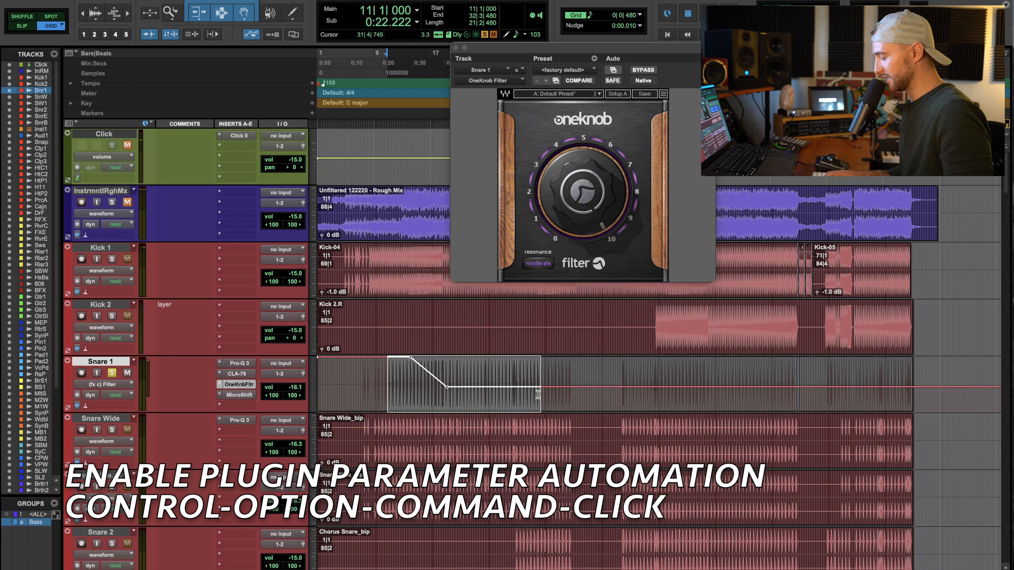
key(Delete)
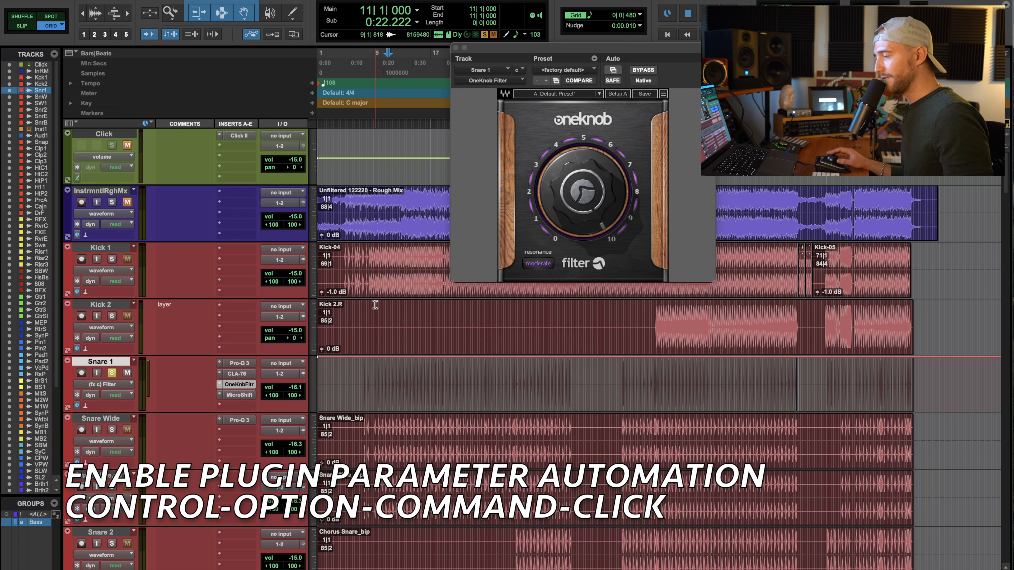
key(ctrl+z)
key(Delete)
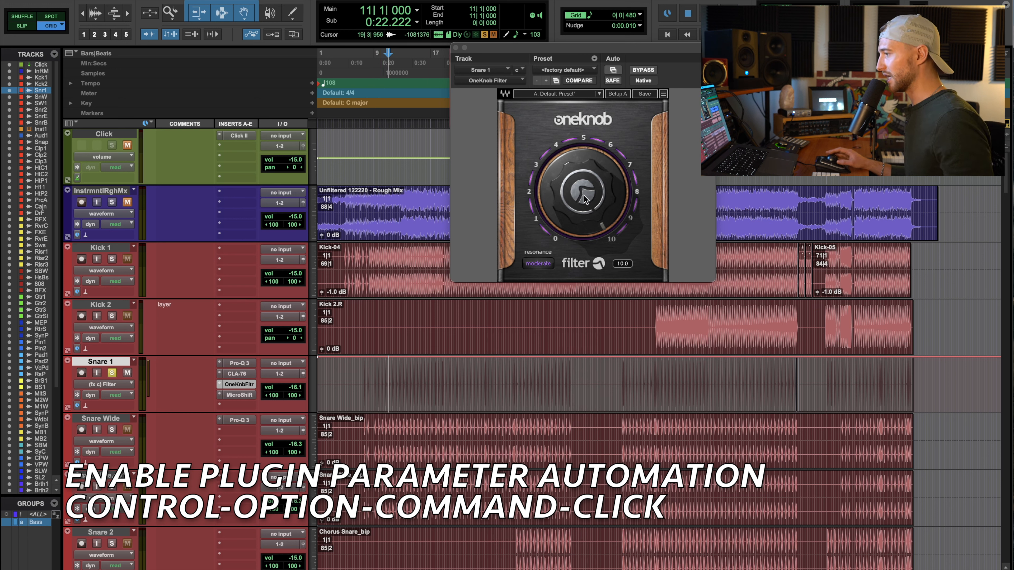
mouse_move(590, 206)
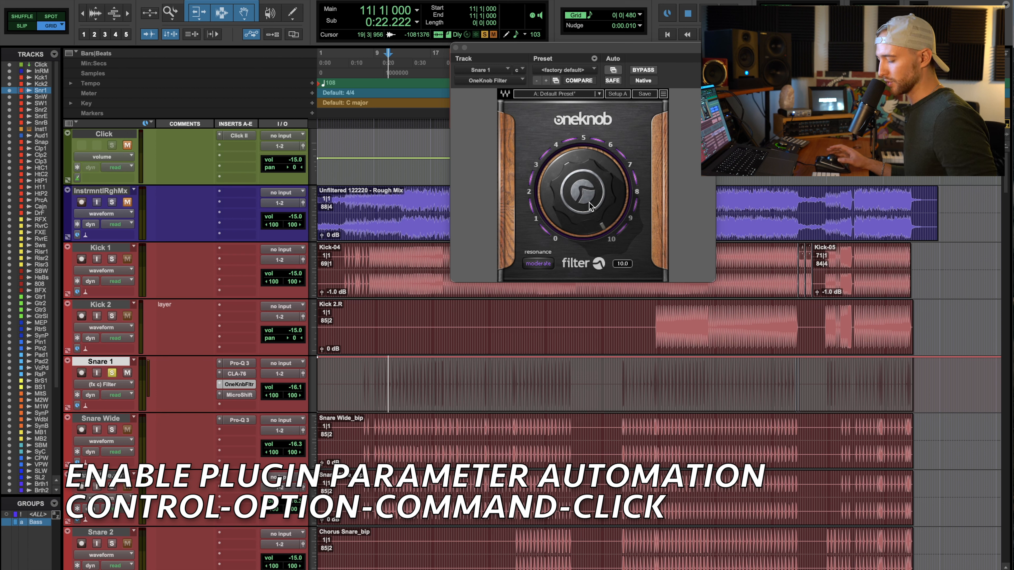
ctrl+alt+super+click(590, 206)
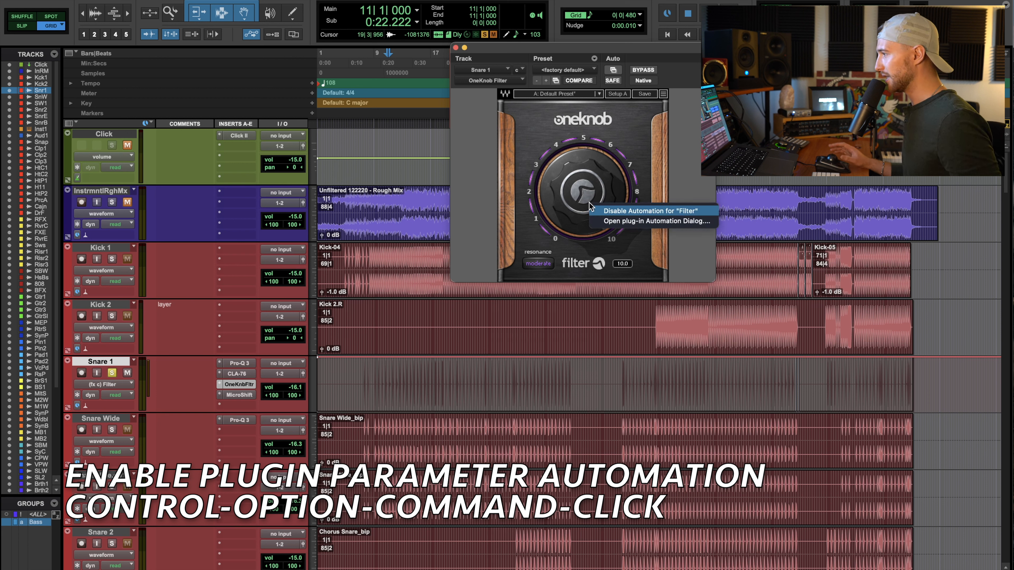
click(650, 211)
Step: Open the CLA-76 plug-in on Snare 1 and enable automation for its Master Bypass
click(237, 374)
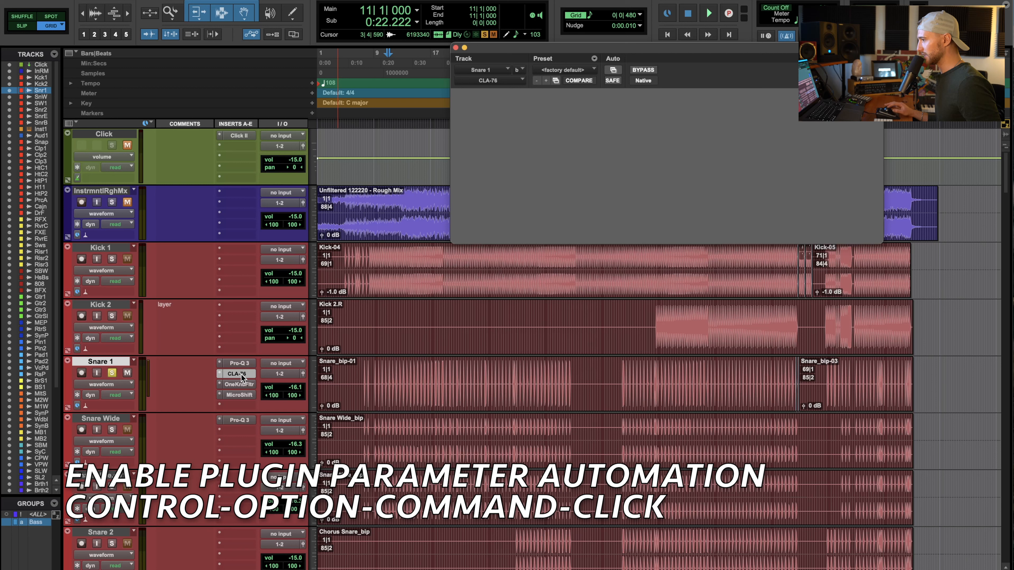
ctrl+alt+super+click(643, 71)
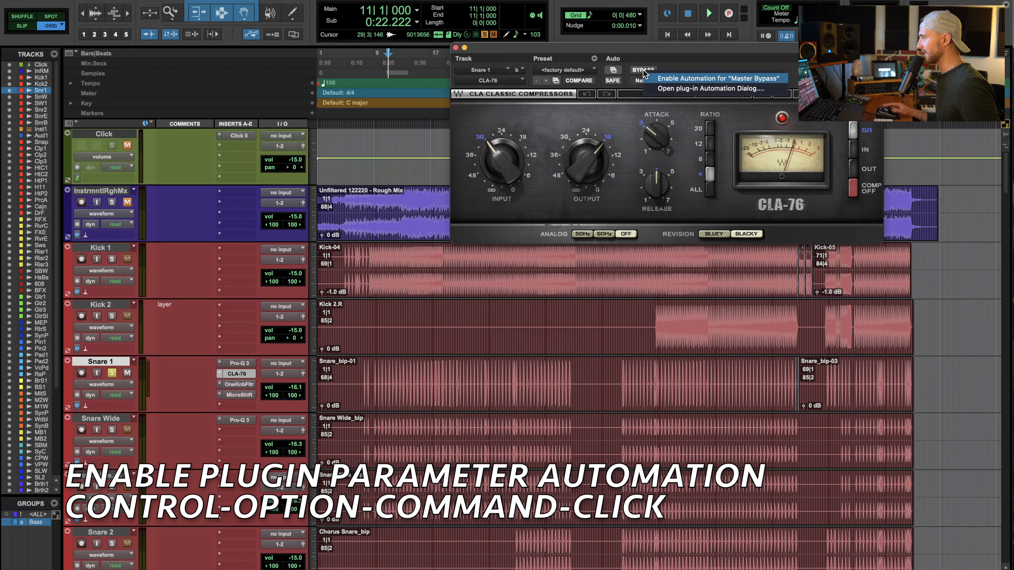
click(725, 79)
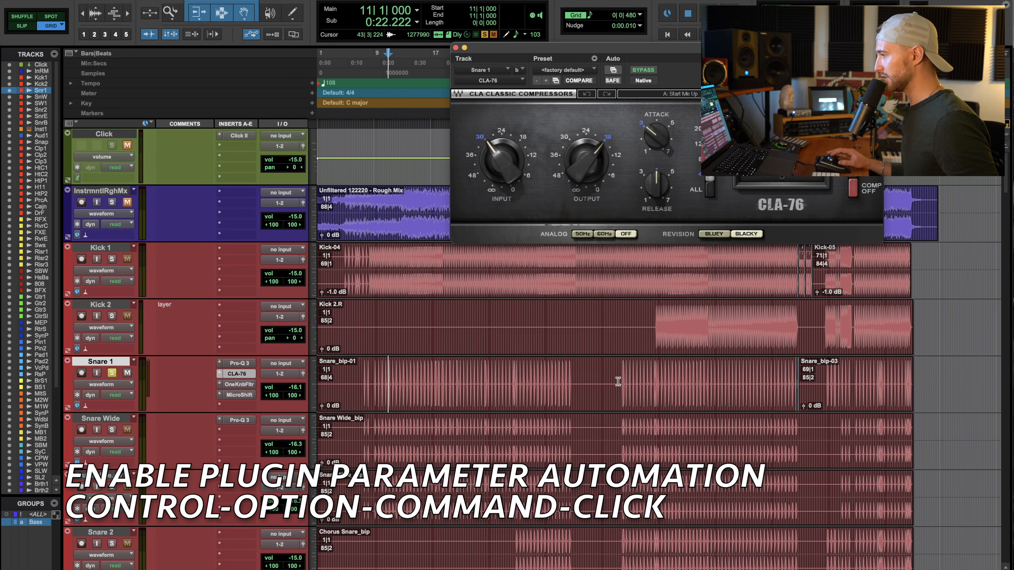
Step: Select Snare 1 from bar 40 to about bar 65 and show its CLA-76 Master Bypass automation
click(894, 390)
double_click(584, 369)
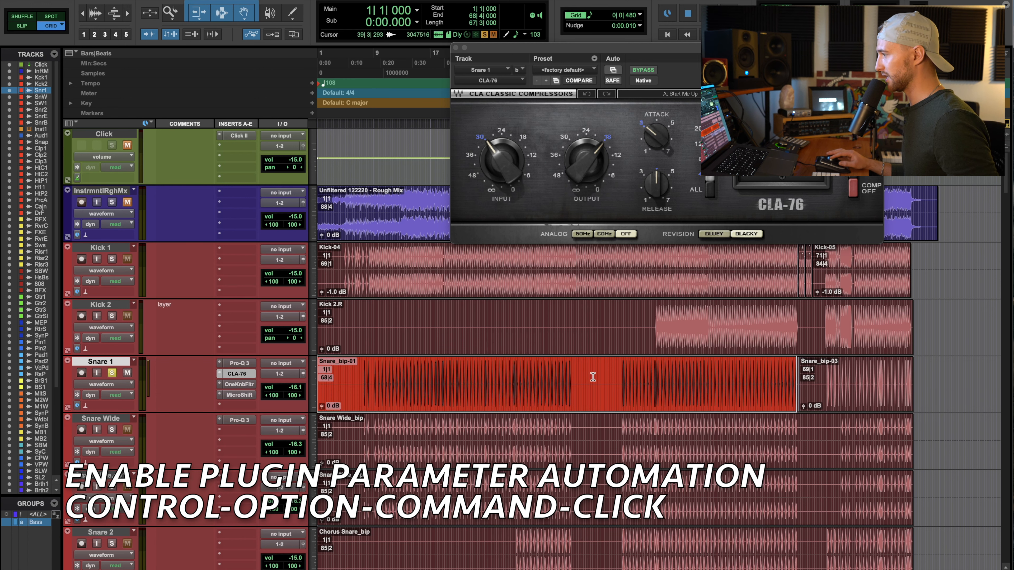
drag(592, 379, 773, 379)
click(128, 385)
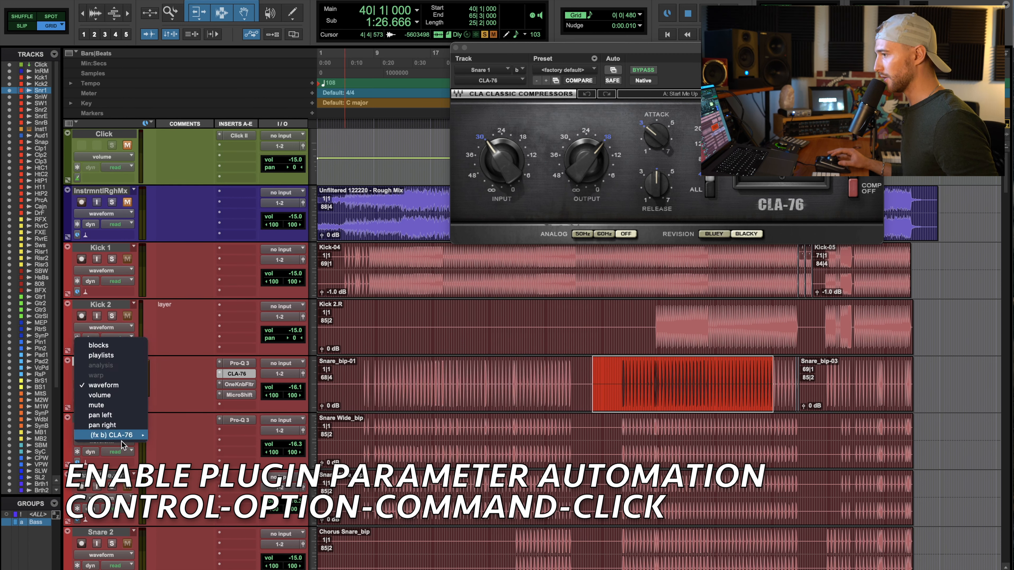
mouse_move(120, 434)
click(188, 361)
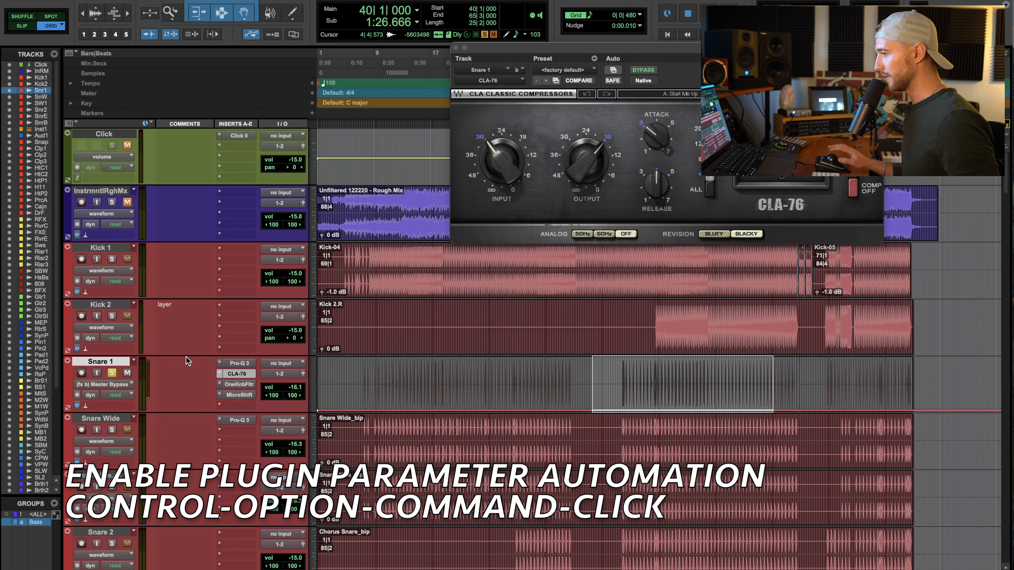
Step: Raise the Master Bypass automation to On across the selected range of Snare 1
drag(682, 361, 684, 351)
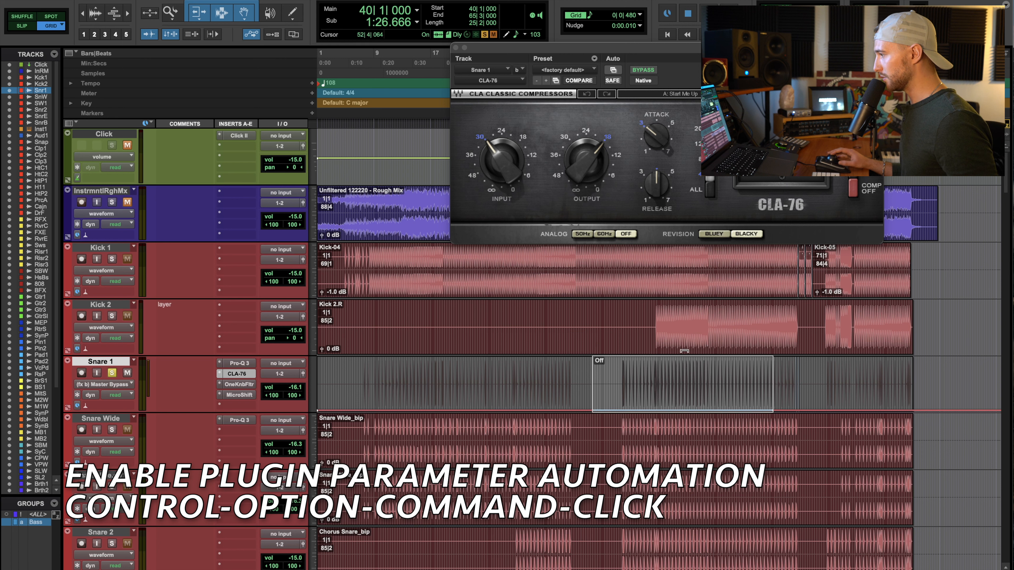
click(613, 384)
drag(613, 384, 740, 383)
click(564, 383)
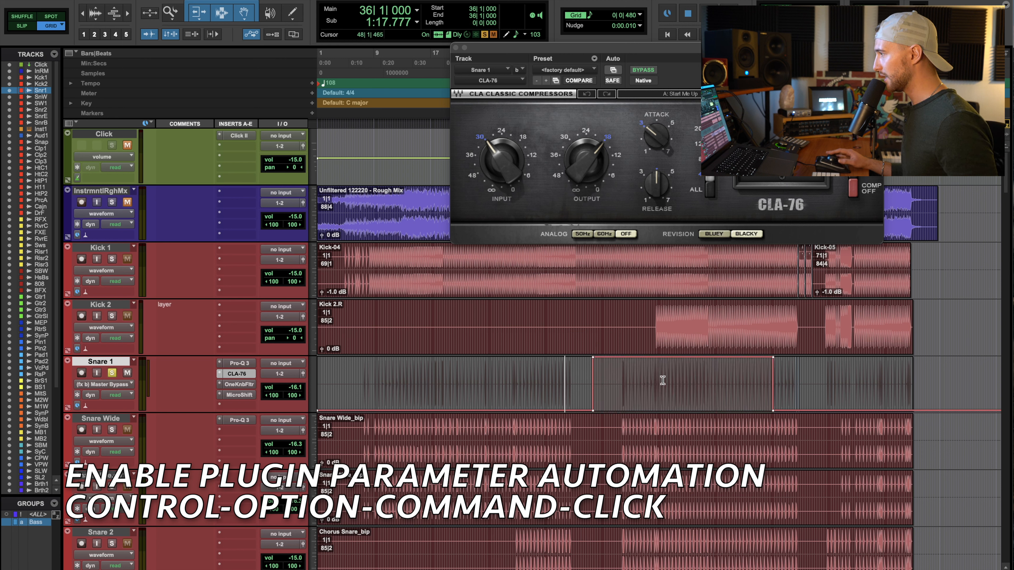
Step: Play the session from bar 39 to check the automated CLA-76 bypass on Snare 1
drag(521, 381, 548, 383)
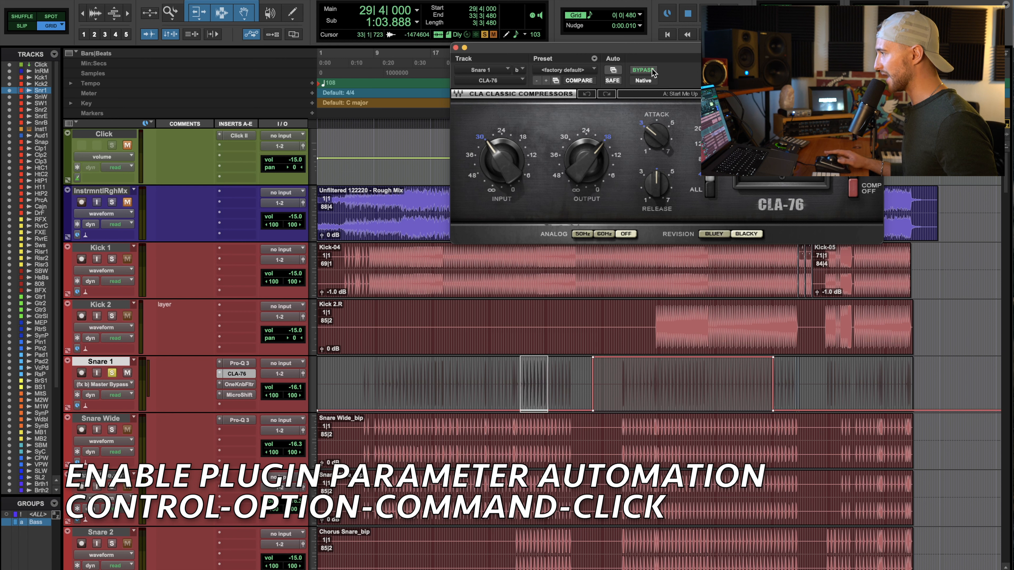
click(643, 70)
ctrl+alt+super+click(643, 71)
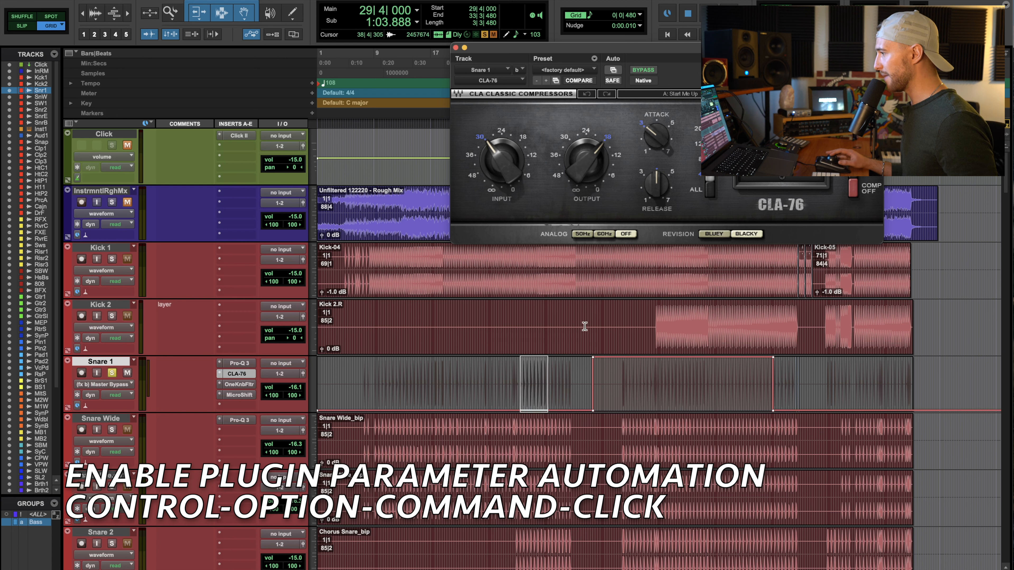
click(585, 384)
key(space)
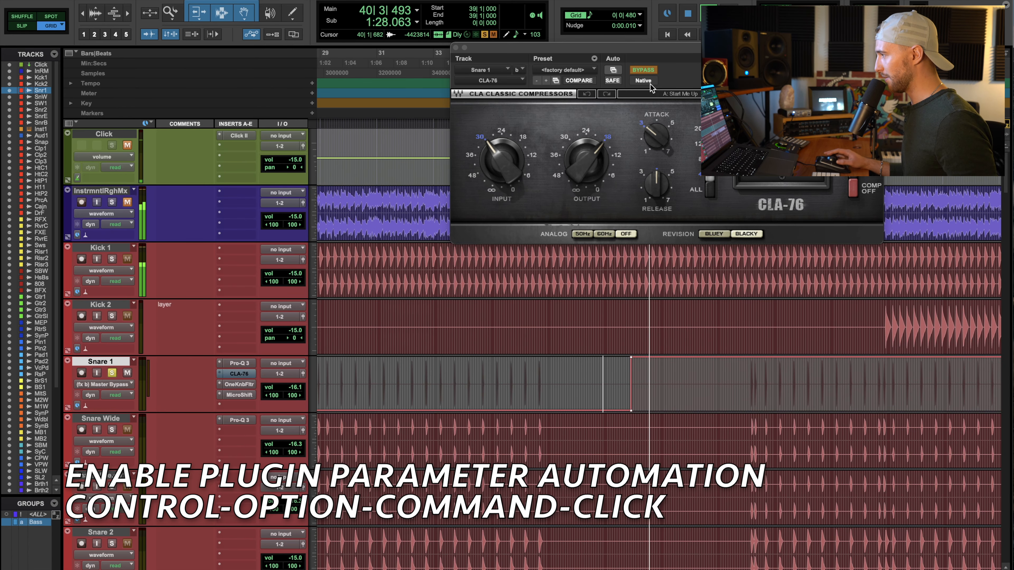
Step: Show the whole session, select Snare 1's bypass automation from 32|2|480 to 69|2|000, and stop playback
key(alt+a)
drag(538, 384, 800, 383)
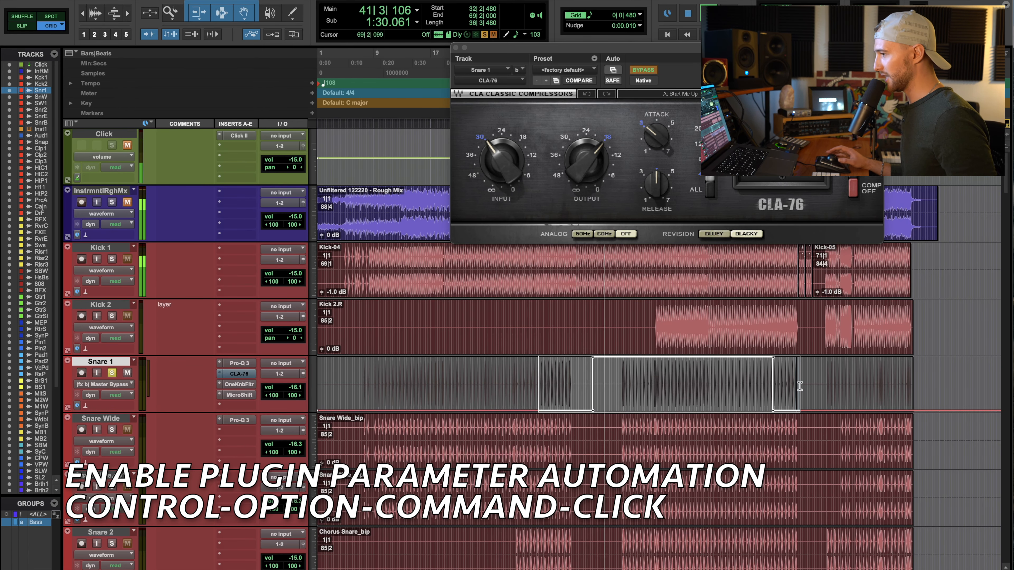
key(space)
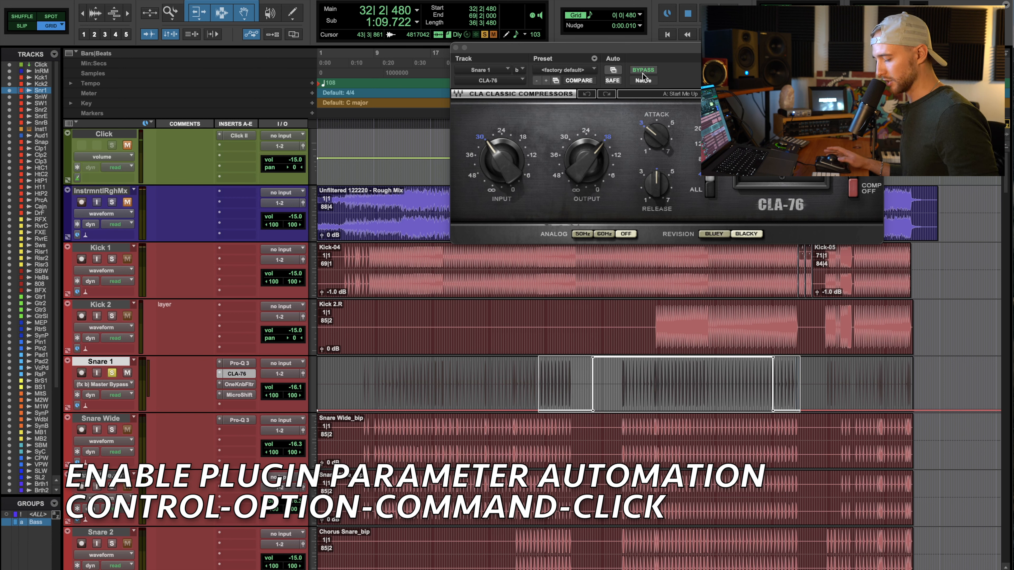
Step: Disable automation for the CLA-76 Master Bypass on Snare 1, deleting its automation data, and close the plug-in window
ctrl+alt+super+click(641, 68)
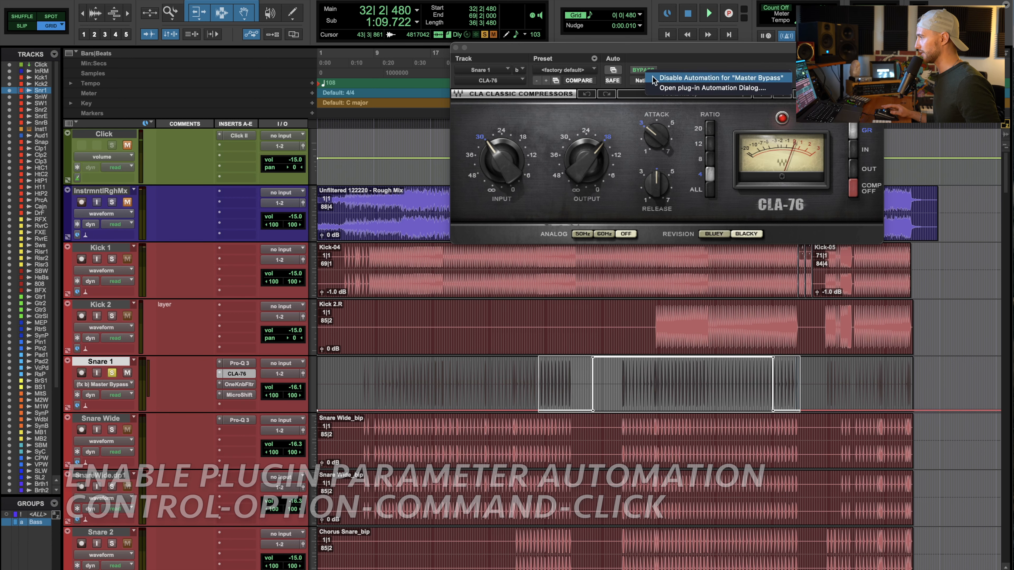
click(726, 80)
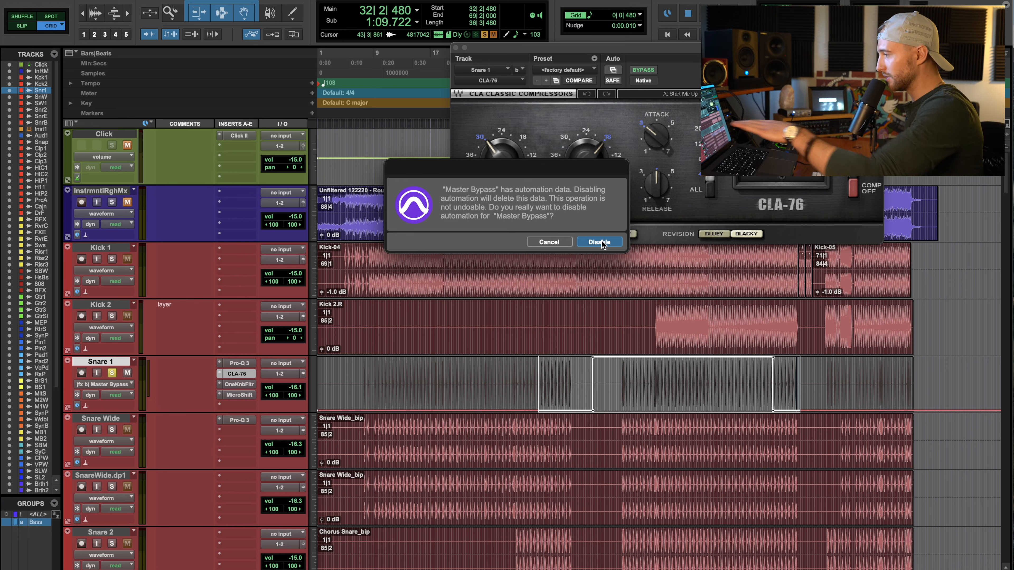
click(598, 242)
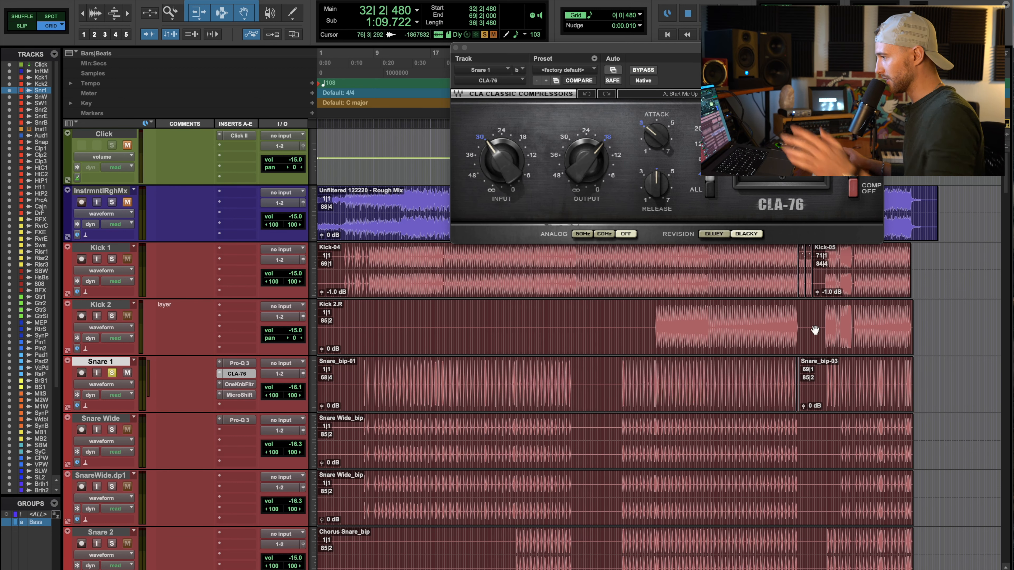
click(455, 49)
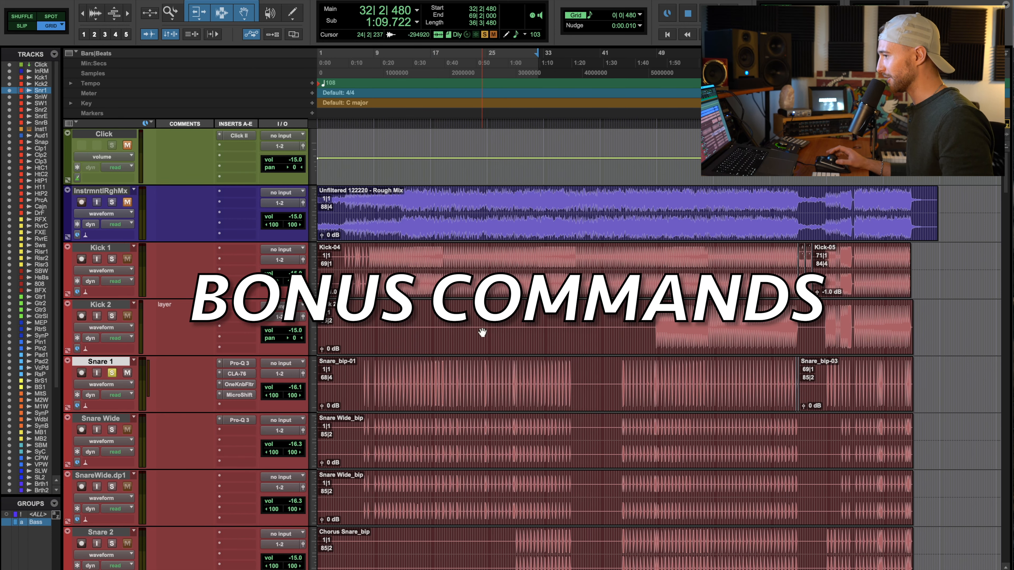
Step: Select Snare 1 from 29|3|480 to 37|2|000 and open Strip Silence for that range
scroll(481, 332, down, 3)
key(super+bracketright)
key(super+bracketright)
key(super+bracketright)
drag(504, 259, 931, 266)
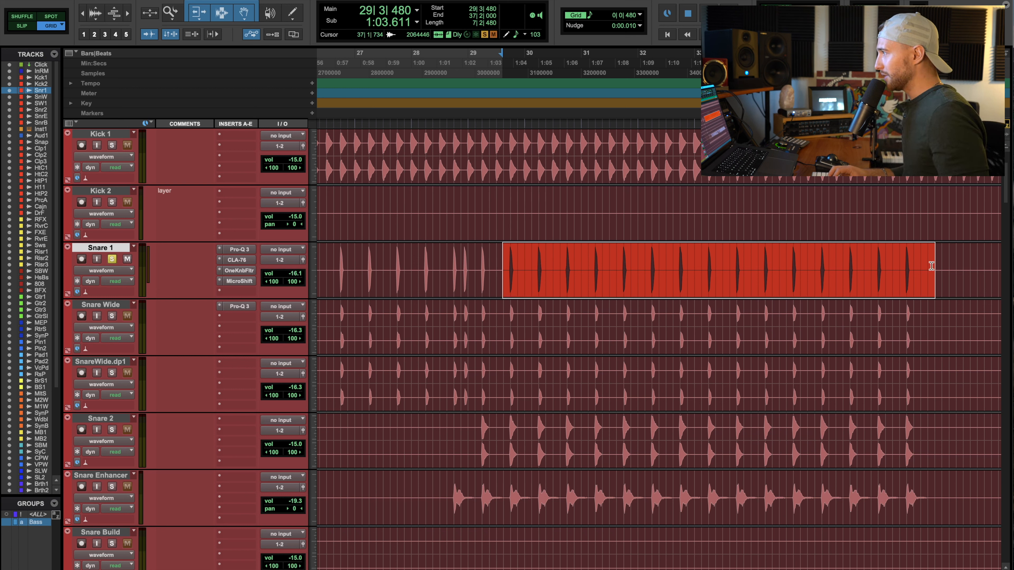
key(super+u)
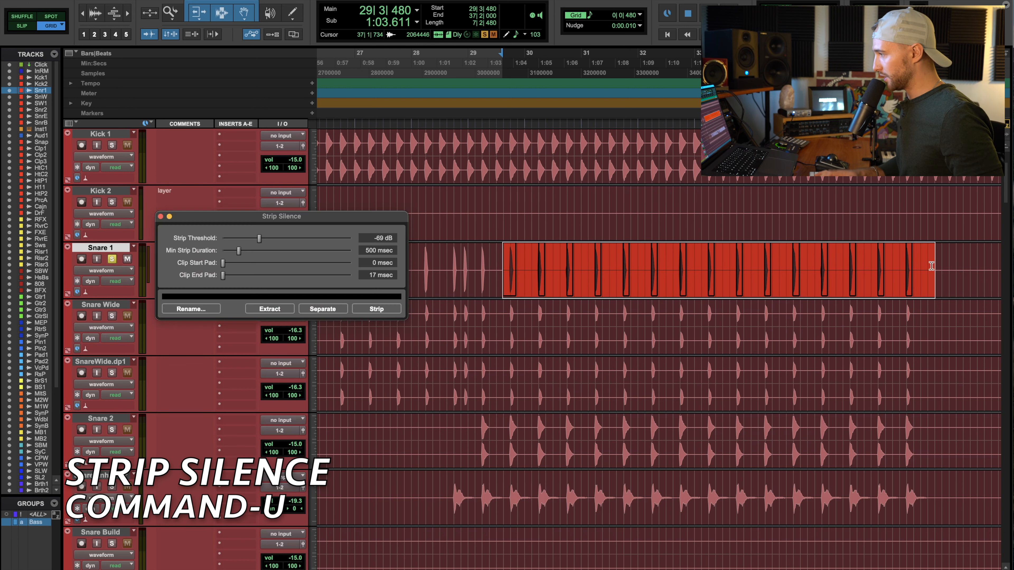
drag(331, 216, 352, 171)
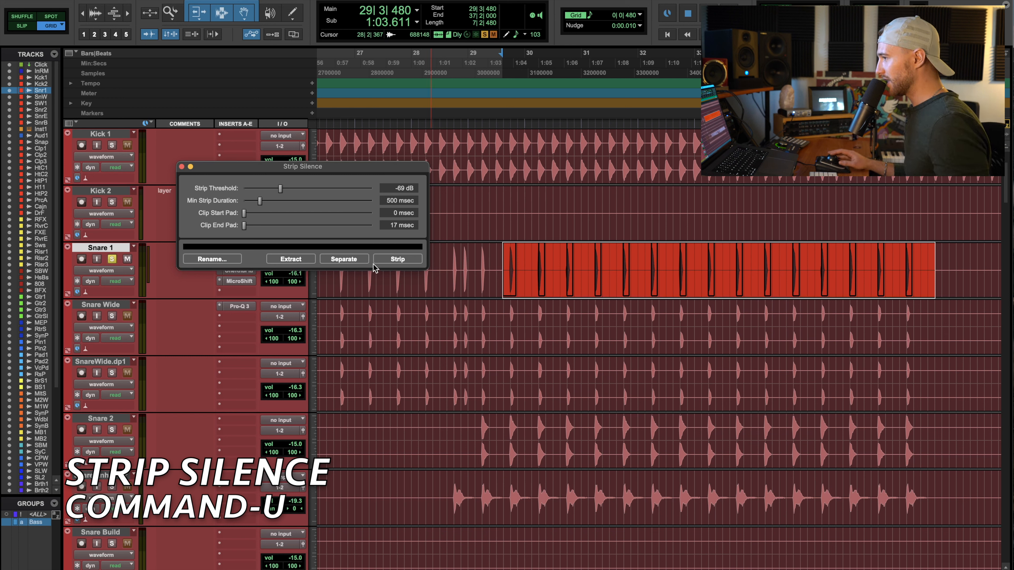
Step: Strip silence from the Snare 1 selection with a -78 dB threshold, 0 msec start pad and 17 msec end pad, and close Strip Silence
drag(284, 194, 245, 216)
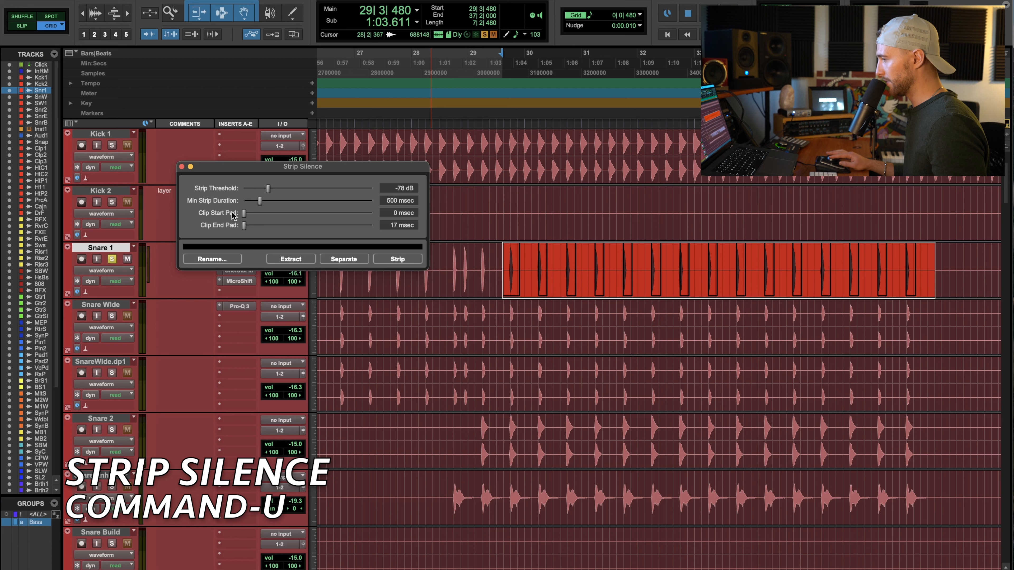
drag(244, 214, 221, 217)
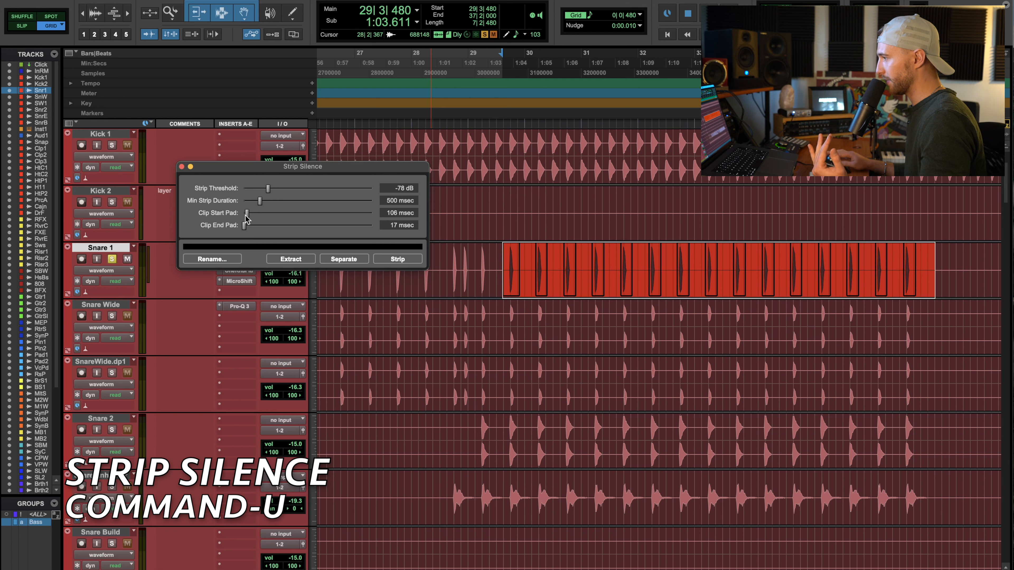
mouse_move(244, 225)
mouse_down()
mouse_move(258, 225)
mouse_move(235, 227)
mouse_move(245, 226)
mouse_up()
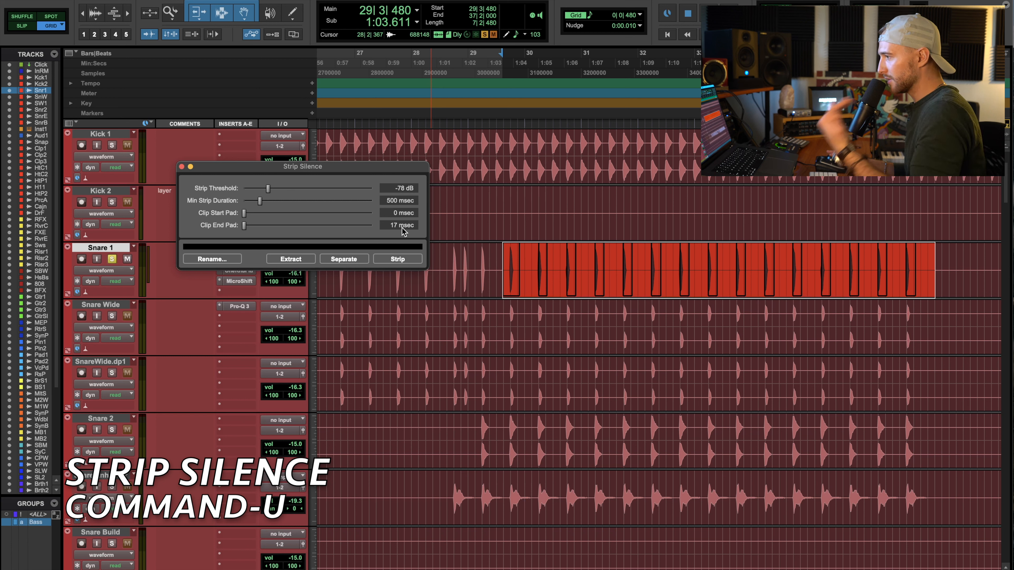
click(406, 261)
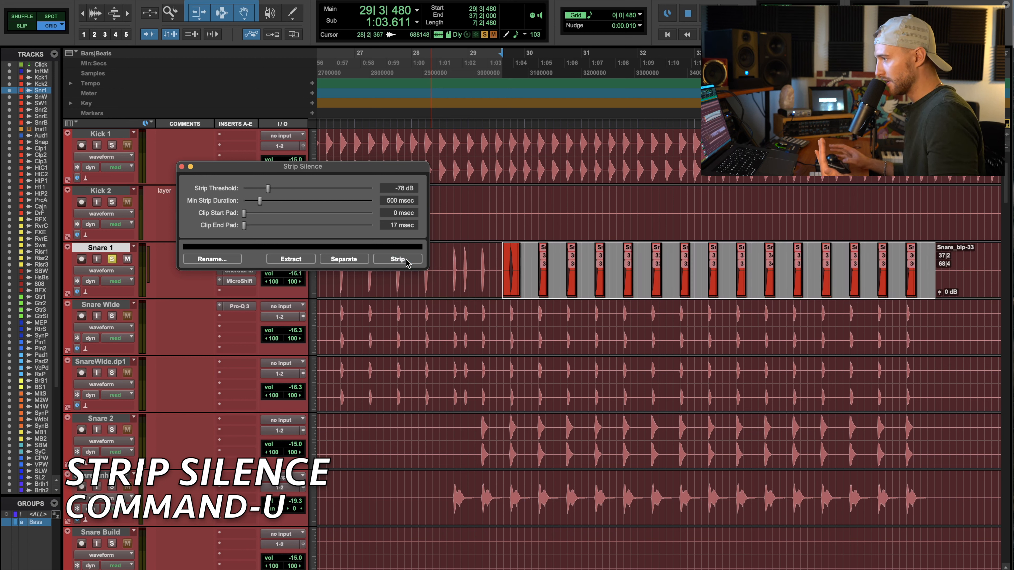
key(super+u)
key(super+u)
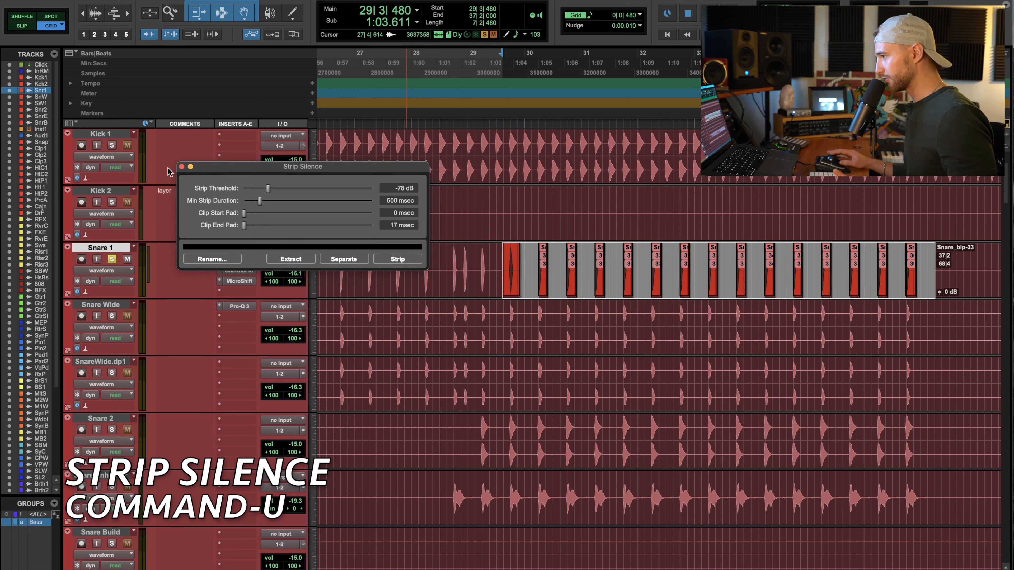
click(182, 167)
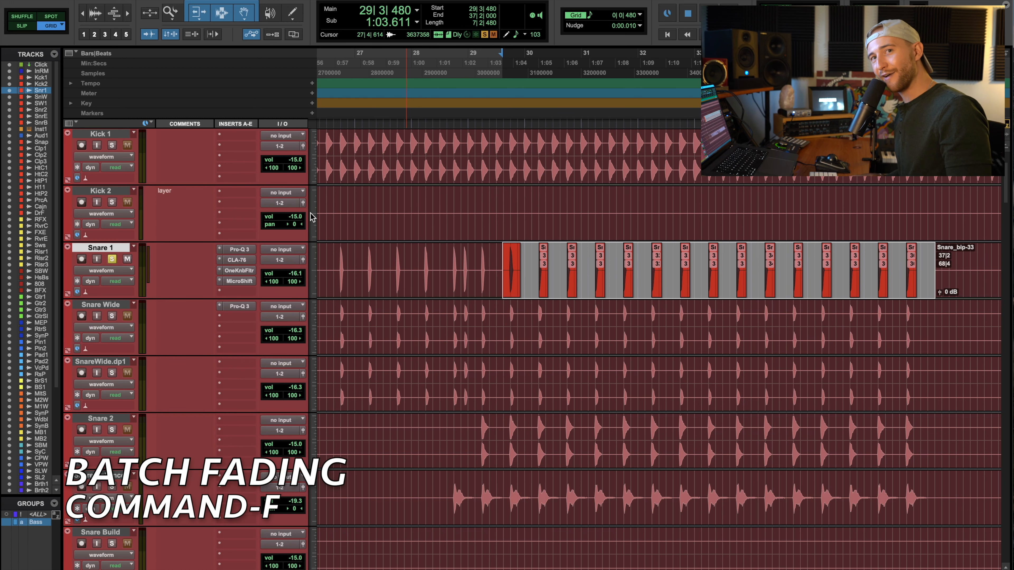
Step: Apply batch fades to the stripped Snare 1 clips with 10 ms fade-ins and 100 ms fade-outs
key(super+f)
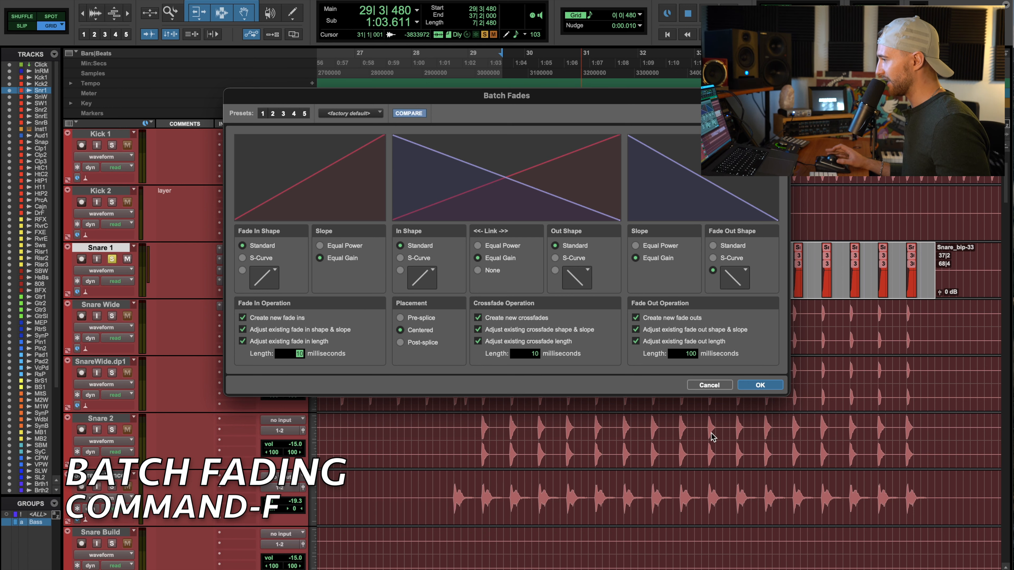
click(759, 385)
key(super+bracketright)
key(super+bracketright)
key(super+bracketright)
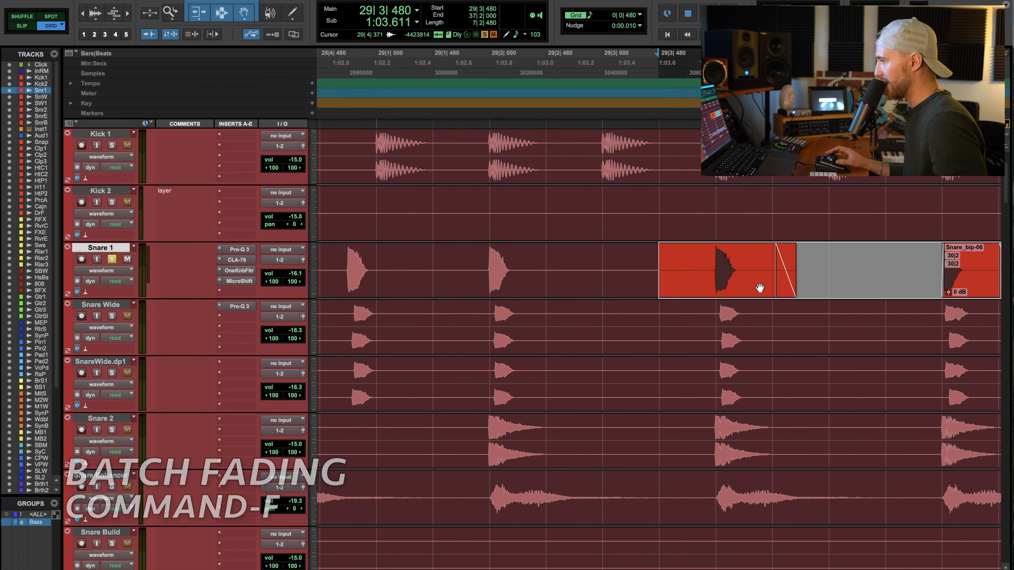
Step: Move the fade-in of the Snare 1 clip at 31|2 earlier so it runs from 31|1|934 to 31|1|951
scroll(768, 271, right, 8)
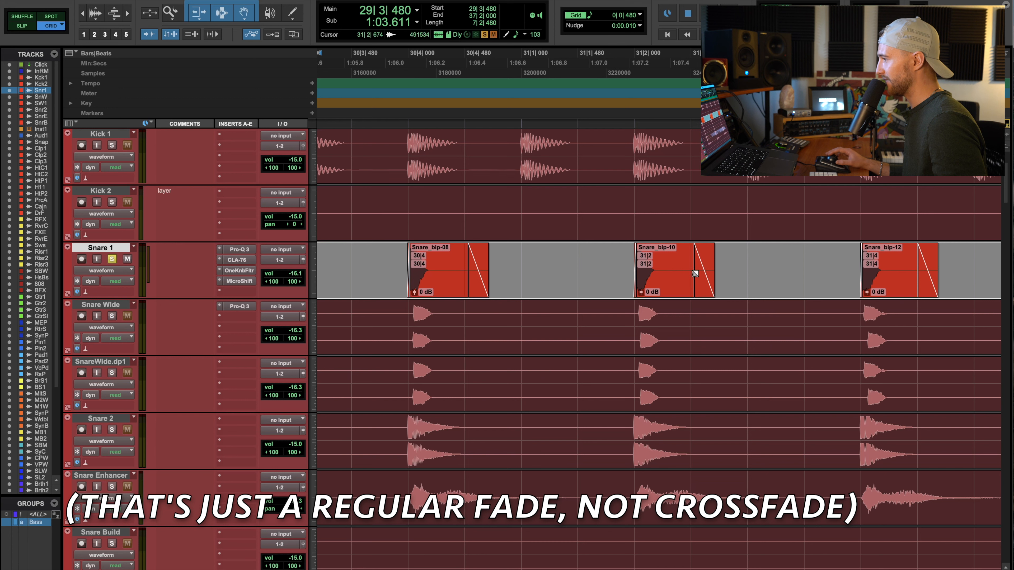
key(super+bracketright)
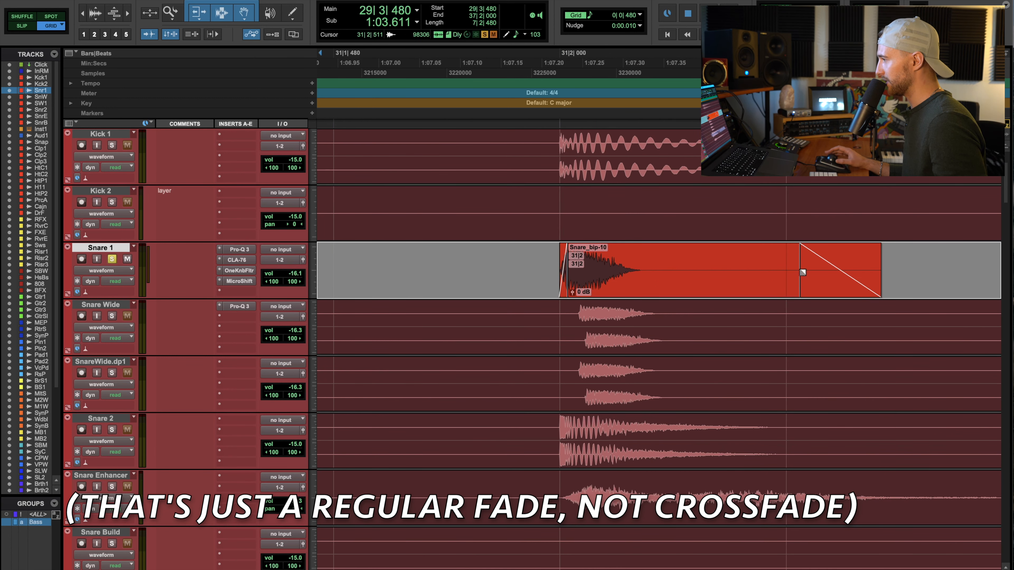
key(super+bracketright)
key(super+bracketright)
click(469, 289)
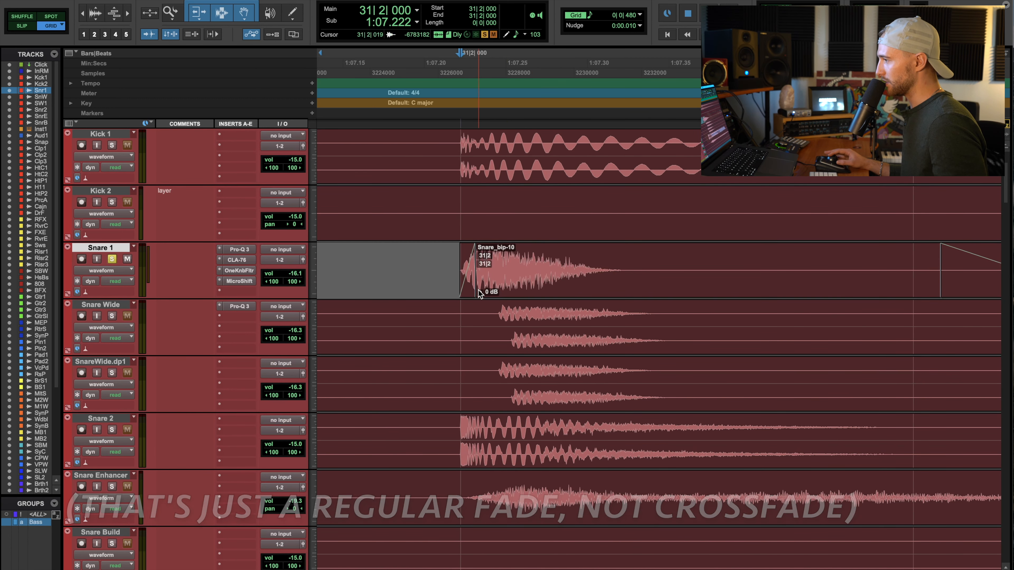
drag(469, 290, 446, 275)
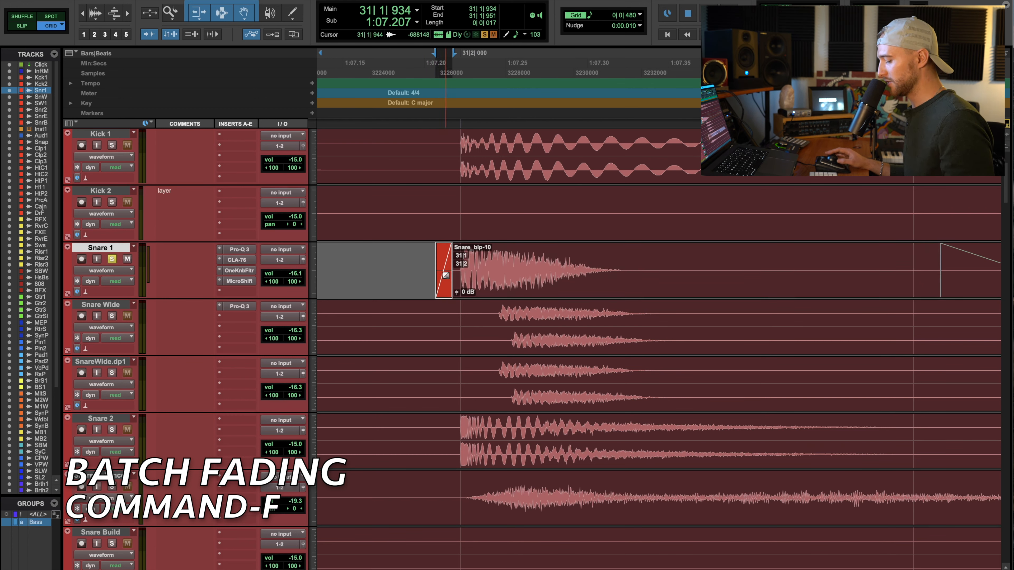
Step: Reapply batch fades to the Snare 1 clips from 30|1|480 to 31|3|480 with 10 ms fade-ins and 100 ms fade-outs
key(super+bracketleft)
key(super+bracketleft)
key(super+bracketleft)
click(647, 275)
scroll(650, 276, left, 1)
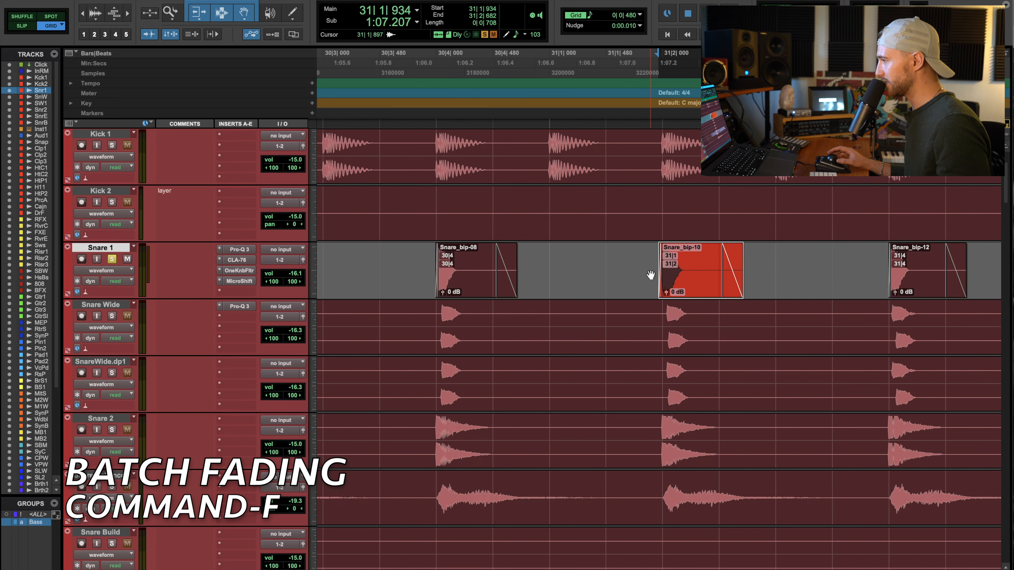
key(super+bracketleft)
drag(517, 264, 746, 270)
click(746, 270)
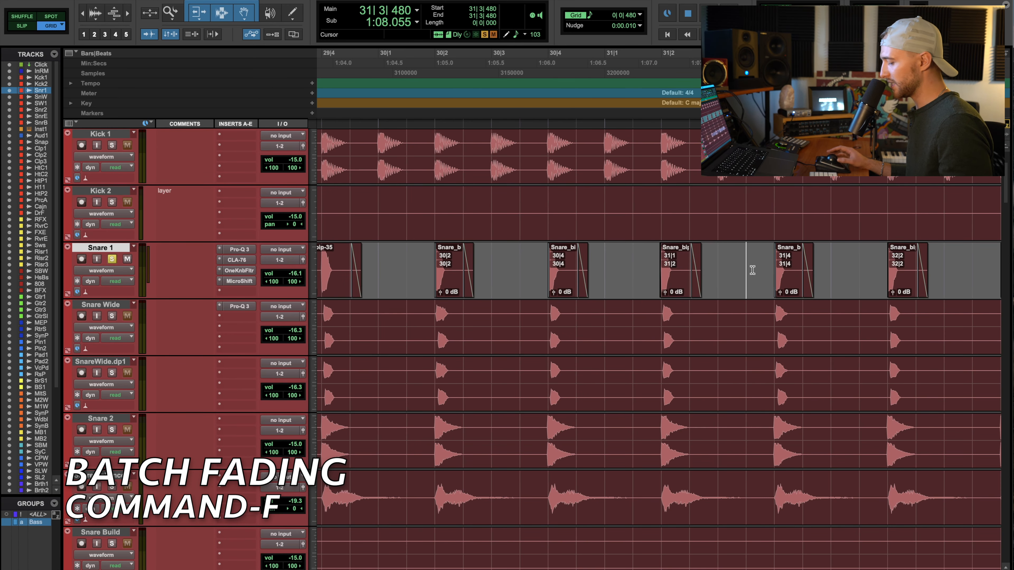
drag(703, 298, 393, 250)
key(super+f)
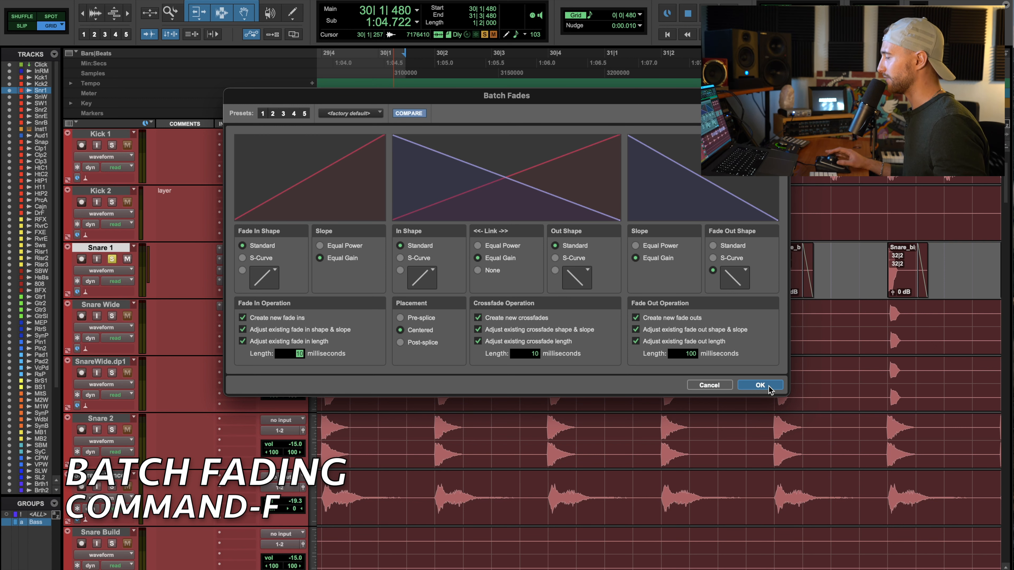
click(760, 385)
Step: Isolate a short Kick 1 clip from 37|4|480 to 38|1|480 with empty space around it
scroll(765, 305, right, 15)
scroll(549, 310, left, 3)
scroll(563, 227, up, 2)
click(554, 201)
key(super+e)
click(609, 203)
key(s)
drag(589, 225, 728, 228)
key(t)
scroll(811, 231, up, 1)
scroll(811, 231, right, 1)
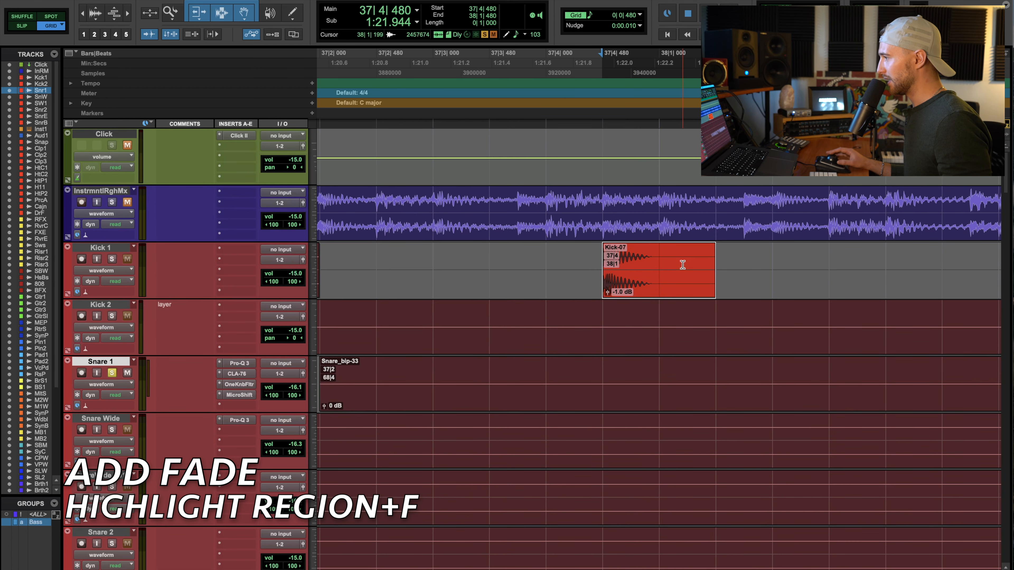
Step: Add a fade-out to the end of the isolated Kick 1 clip from 38|1|000 to 38|1|480
drag(735, 262, 663, 268)
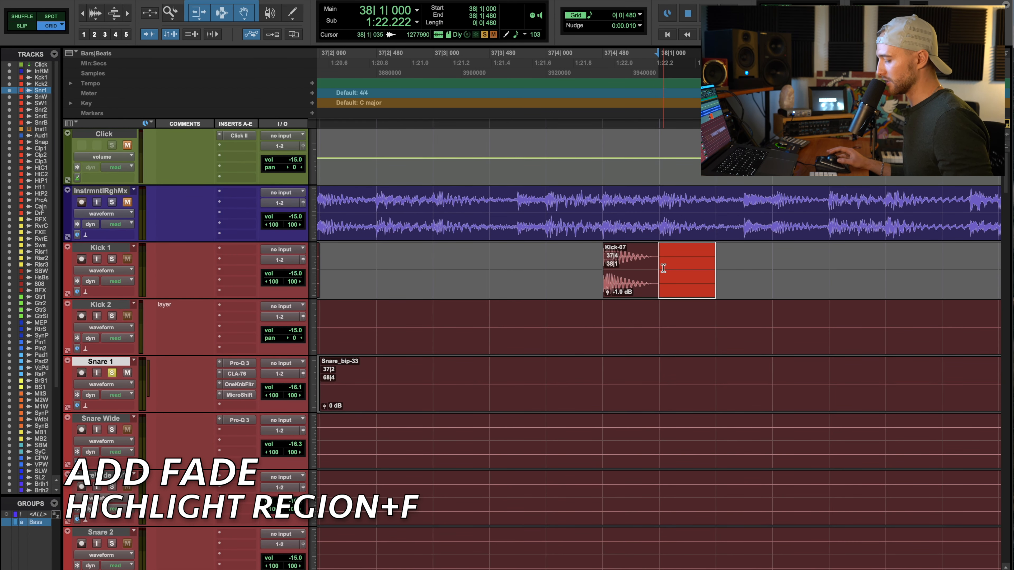
key(f)
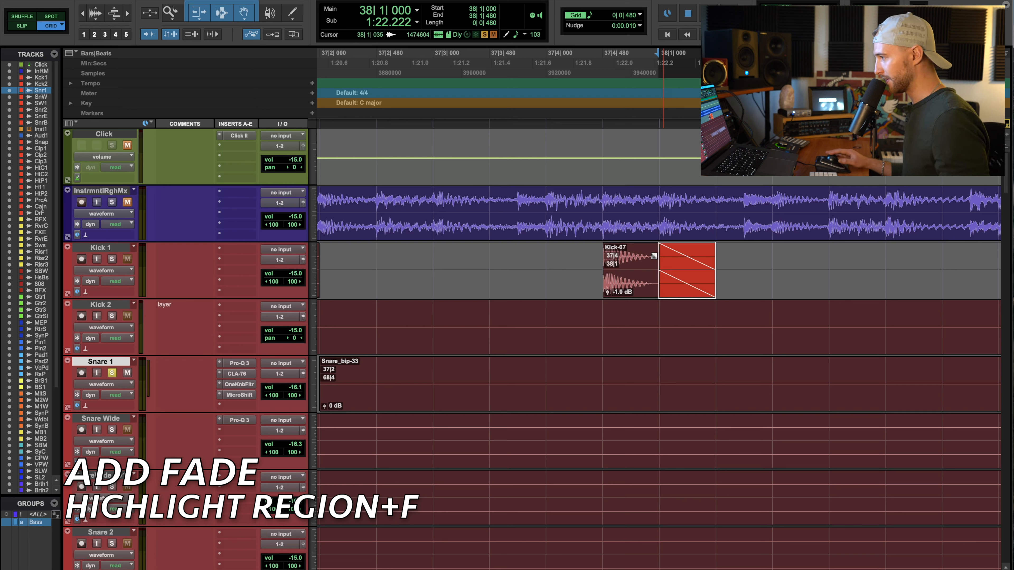
Step: Extend the Kick 1 clip's start back to 37|3|000 and try a fade-in up to 37|3|480
drag(613, 269, 492, 262)
click(426, 262)
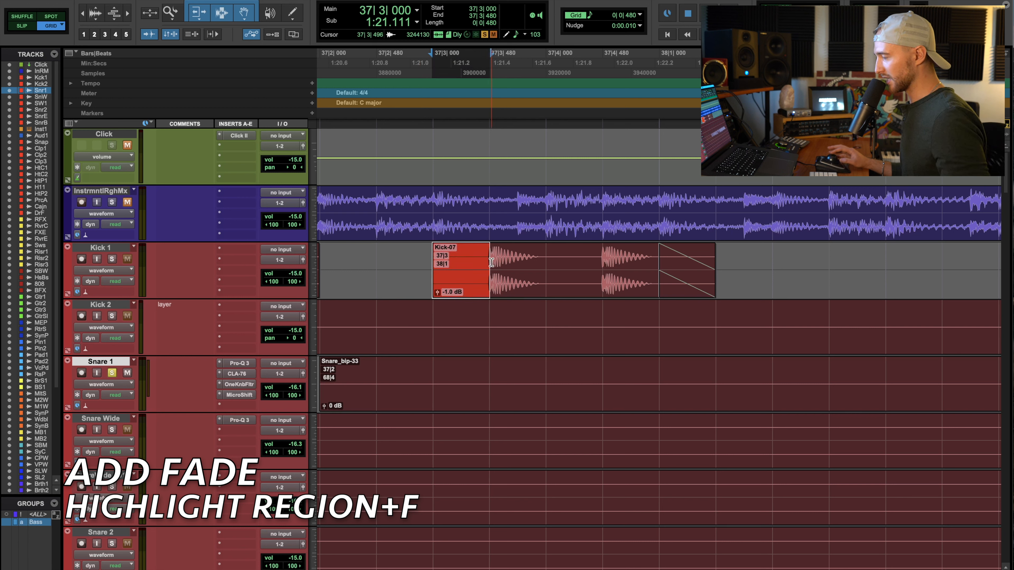
key(f)
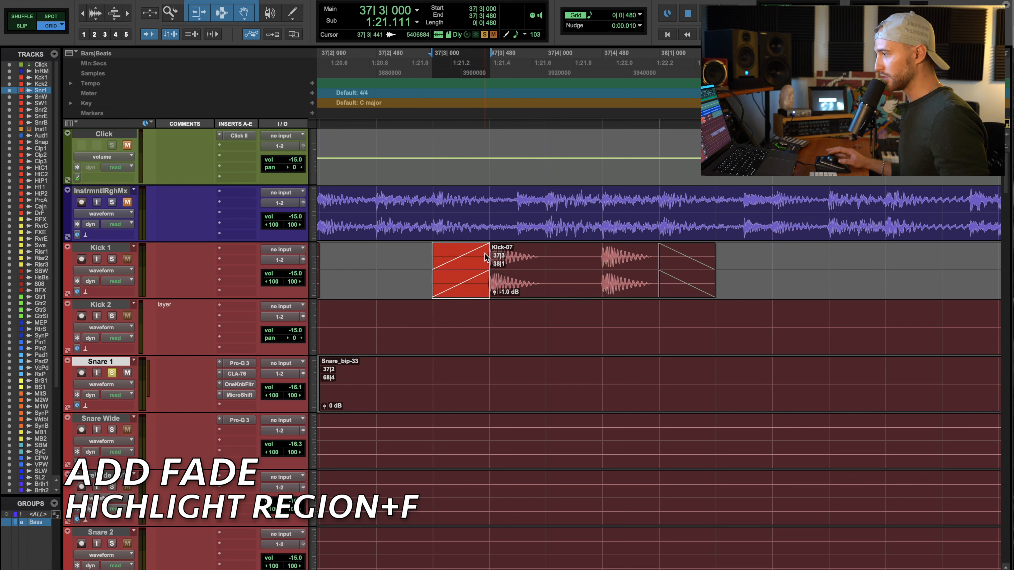
key(ctrl+z)
Step: Switch to Slip mode and fade in the Kick 1 clip using a selection from 37|2|814 to 37|3|257
click(34, 25)
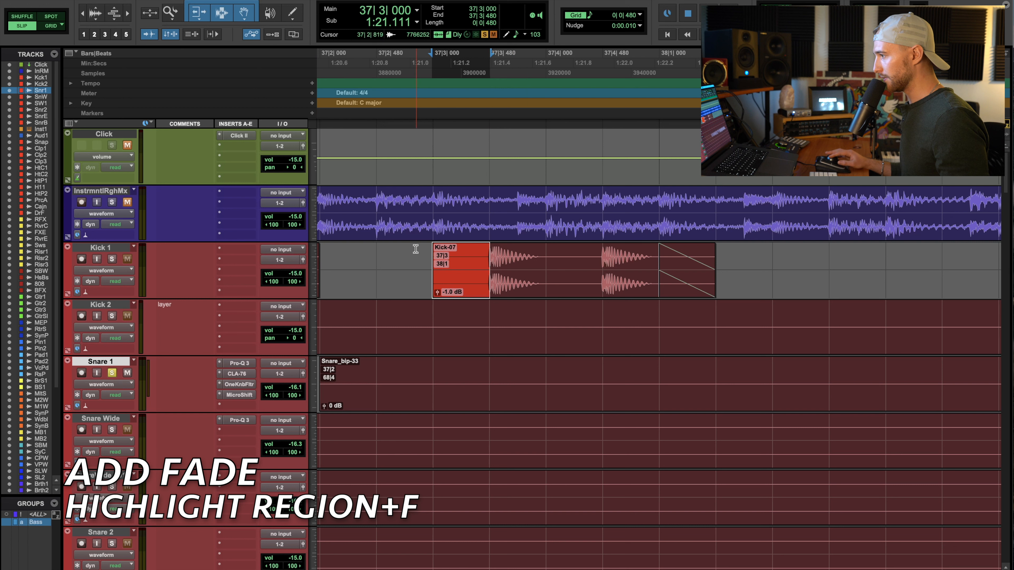
drag(416, 252, 463, 264)
key(f)
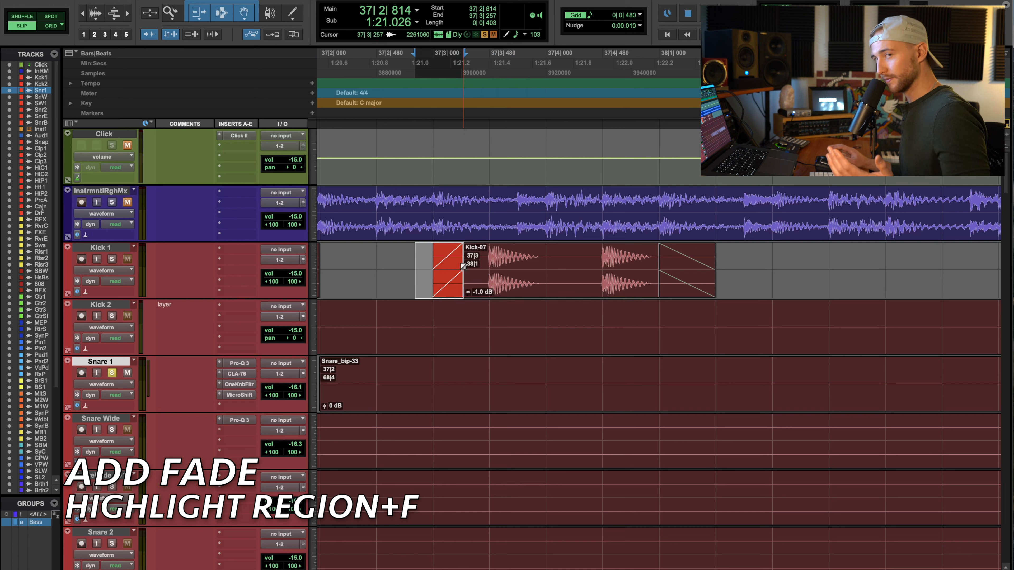